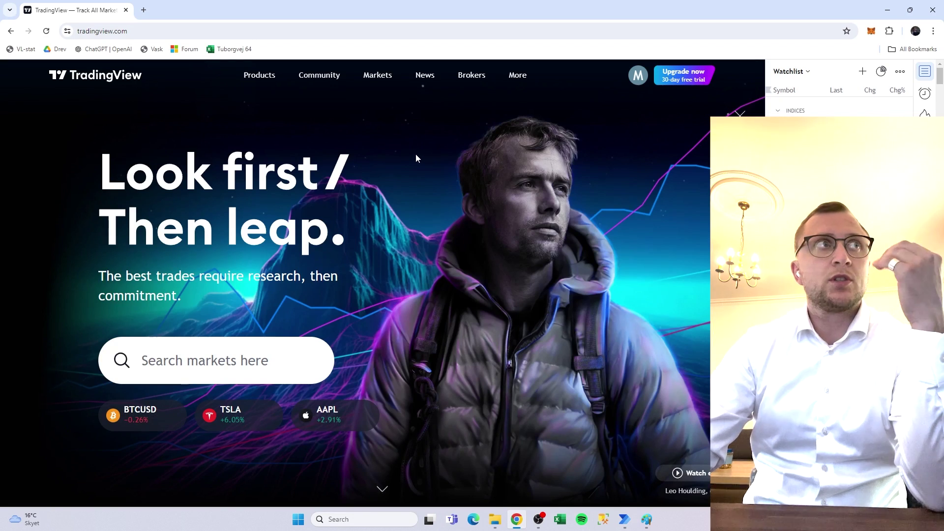
- Browse TradingView's list of top gaining US stocks down through its rows, and close the page
{"action": "mouse_move", "coordinate": [377, 74]}
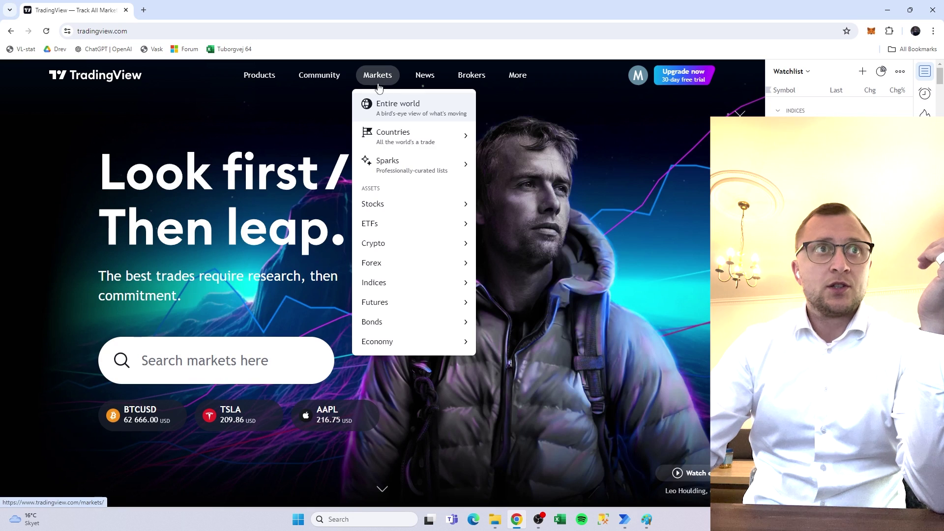
{"action": "mouse_move", "coordinate": [422, 203]}
{"action": "left_click", "coordinate": [509, 196]}
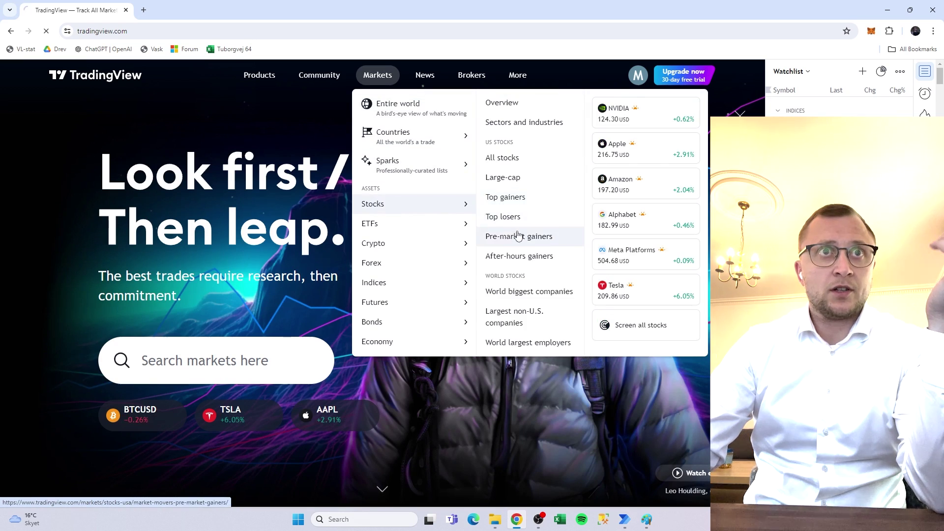
{"action": "scroll", "coordinate": [516, 220], "scroll_direction": "down", "scroll_amount": 2}
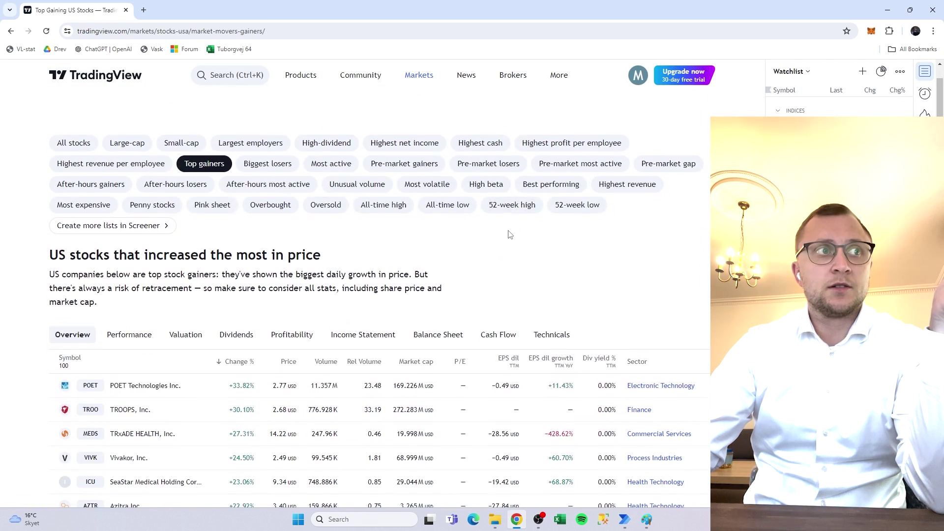
{"action": "scroll", "coordinate": [510, 232], "scroll_direction": "down", "scroll_amount": 3}
{"action": "scroll", "coordinate": [509, 231], "scroll_direction": "down", "scroll_amount": 10}
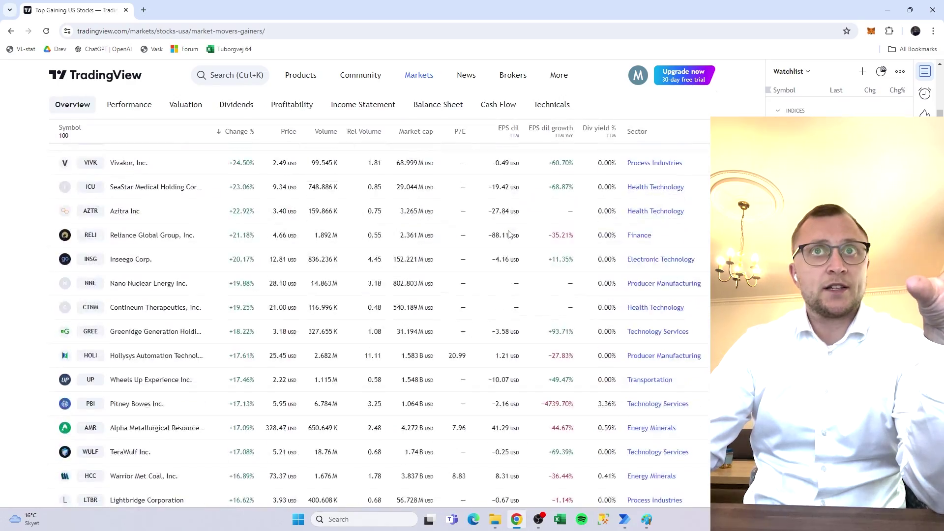
{"action": "scroll", "coordinate": [508, 231], "scroll_direction": "down", "scroll_amount": 3}
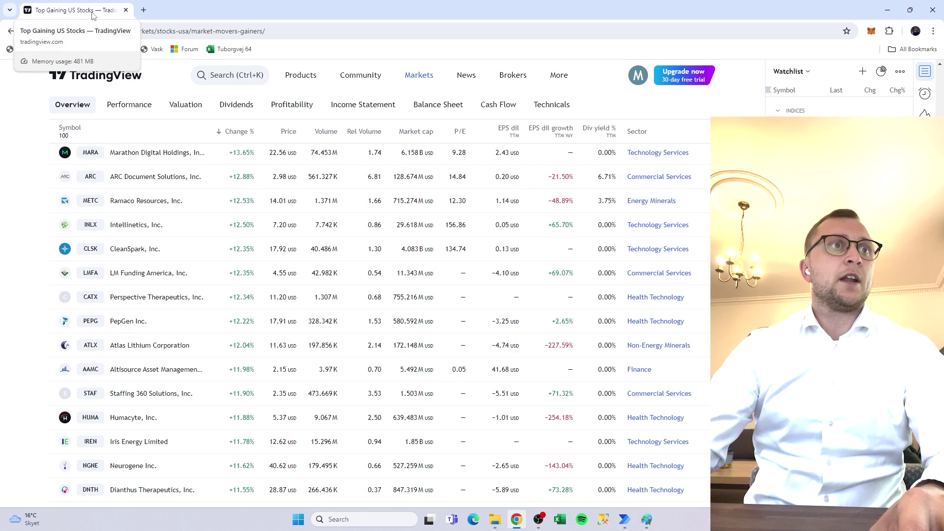
{"action": "left_click", "coordinate": [126, 10]}
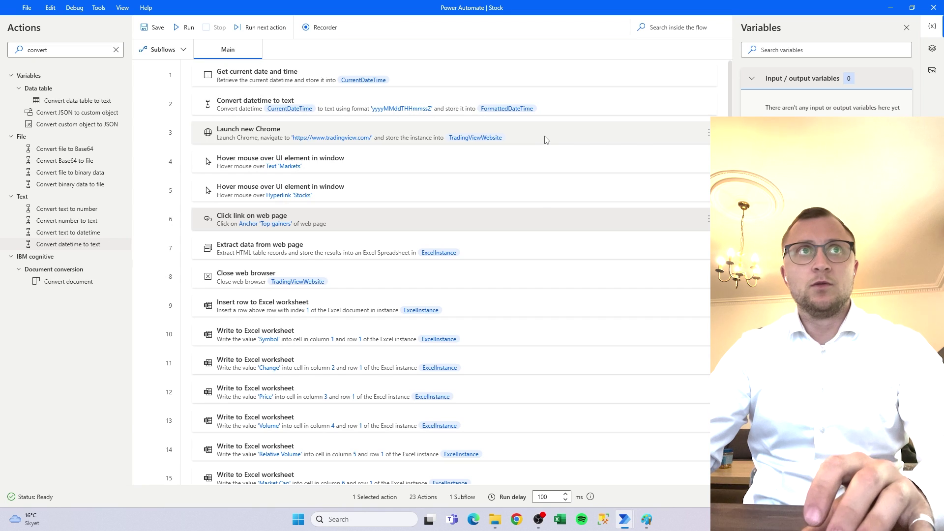
- Run the Stock flow in Power Automate so it opens TradingView's top gainers and exports the table to Excel
{"action": "left_click", "coordinate": [182, 28]}
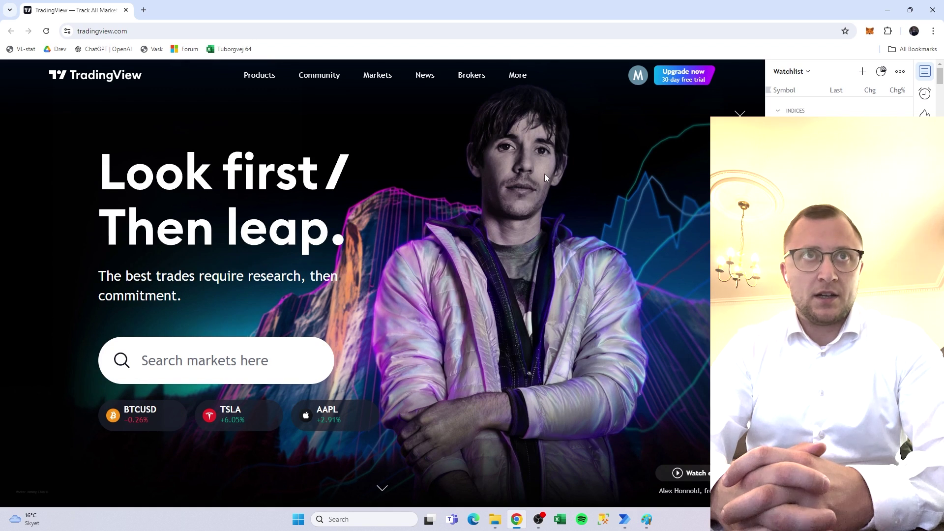
{"action": "mouse_move", "coordinate": [378, 79]}
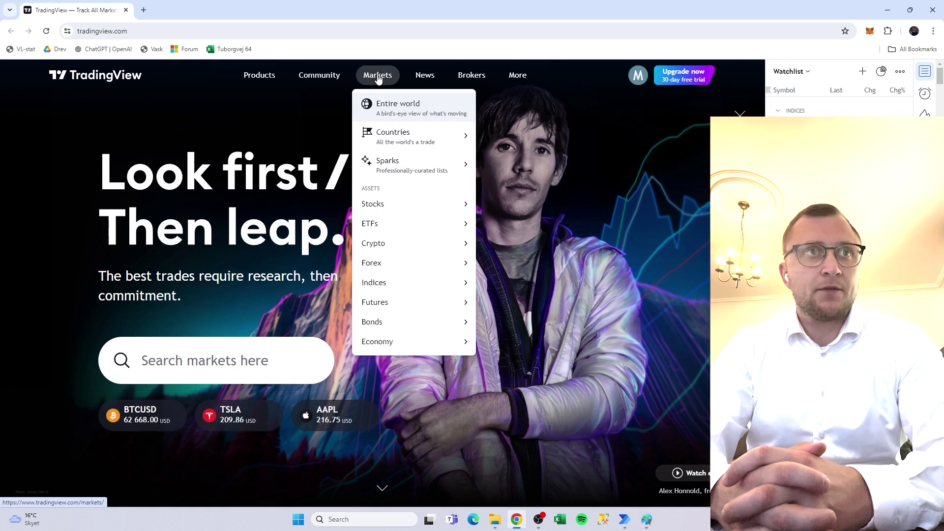
{"action": "mouse_move", "coordinate": [413, 204]}
{"action": "left_click", "coordinate": [530, 201]}
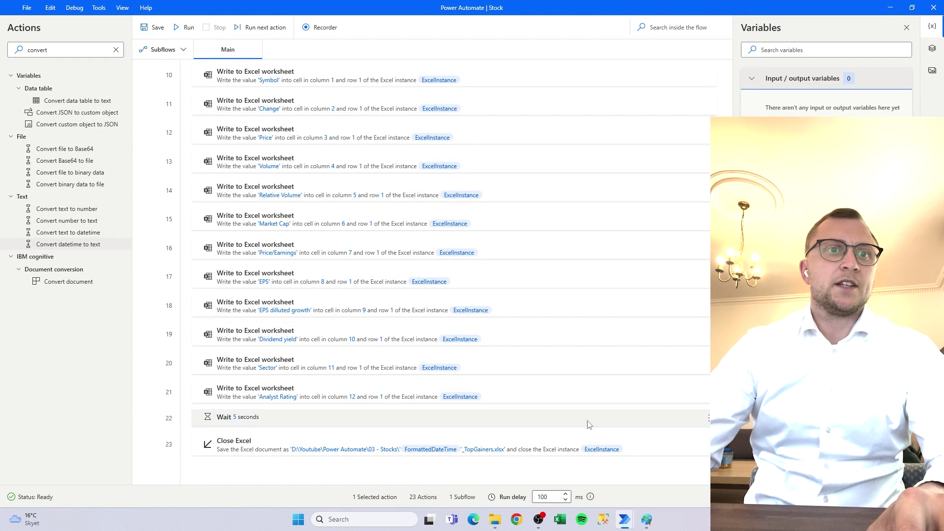
- Open the TopGainers workbook from the 03 - Stocks folder, inspect its stock table, and close it
{"action": "mouse_move", "coordinate": [495, 519]}
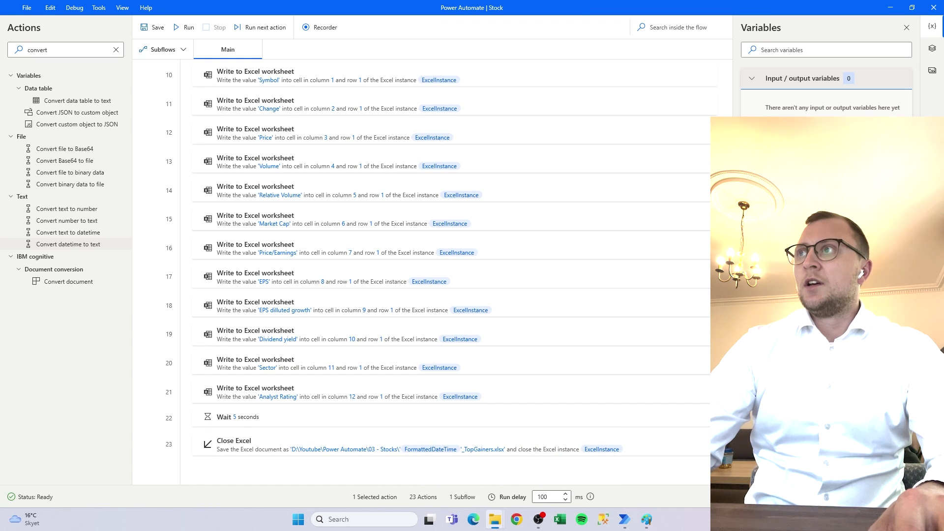
{"action": "left_click_drag", "start_coordinate": [275, 124], "coordinate": [448, 121]}
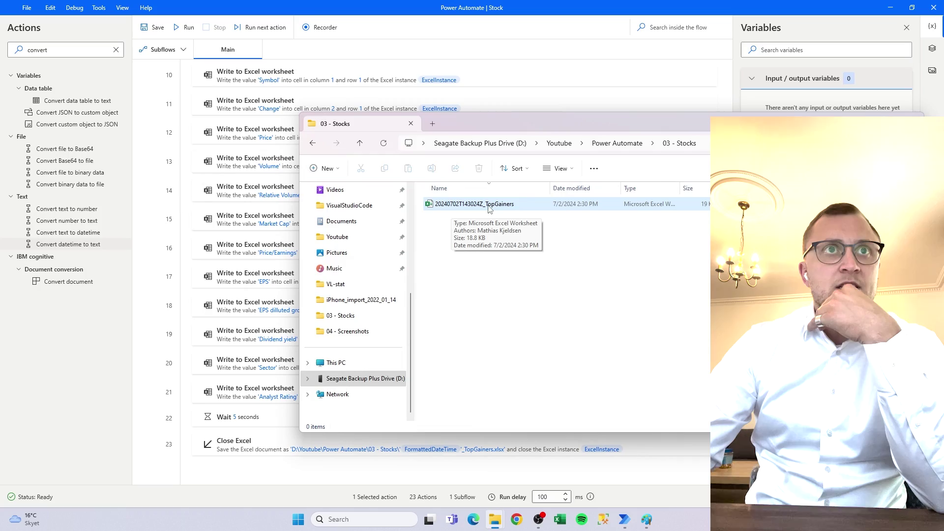
{"action": "double_click", "coordinate": [500, 205]}
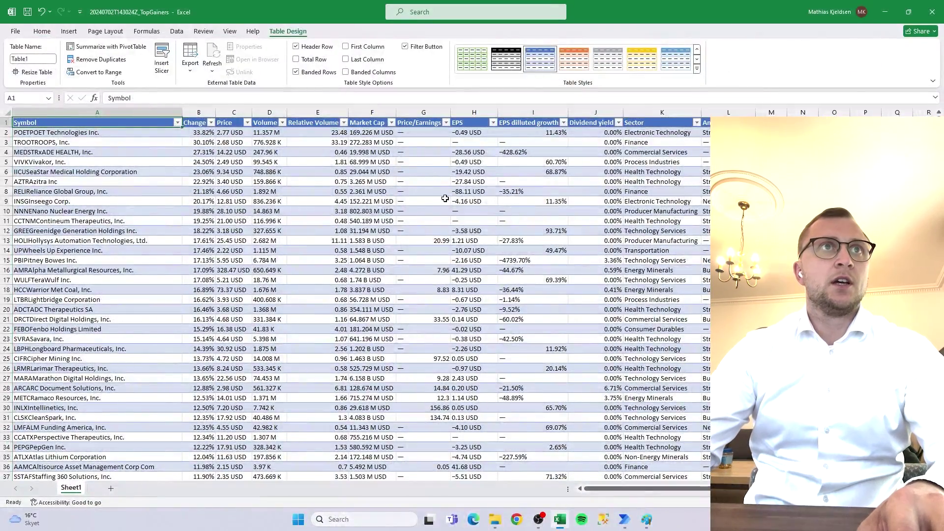
{"action": "left_click_drag", "start_coordinate": [131, 139], "coordinate": [706, 388]}
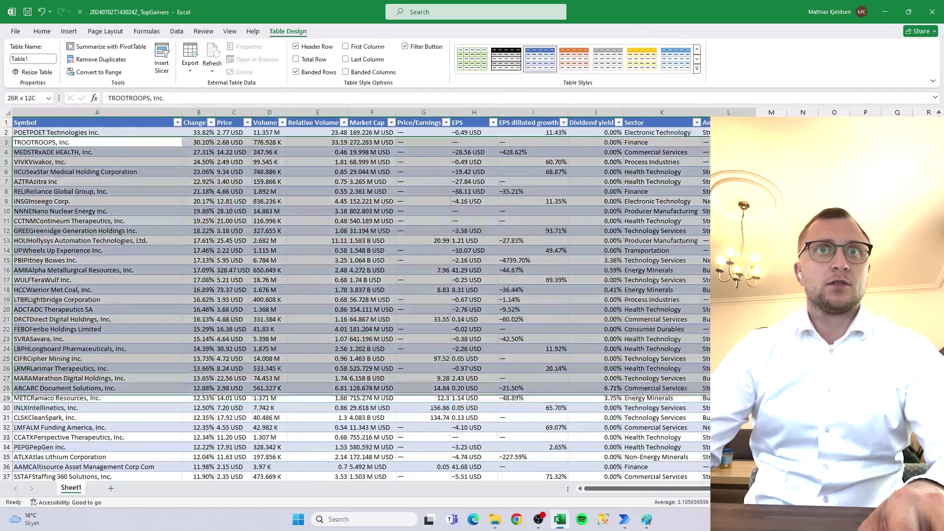
{"action": "left_click", "coordinate": [706, 387]}
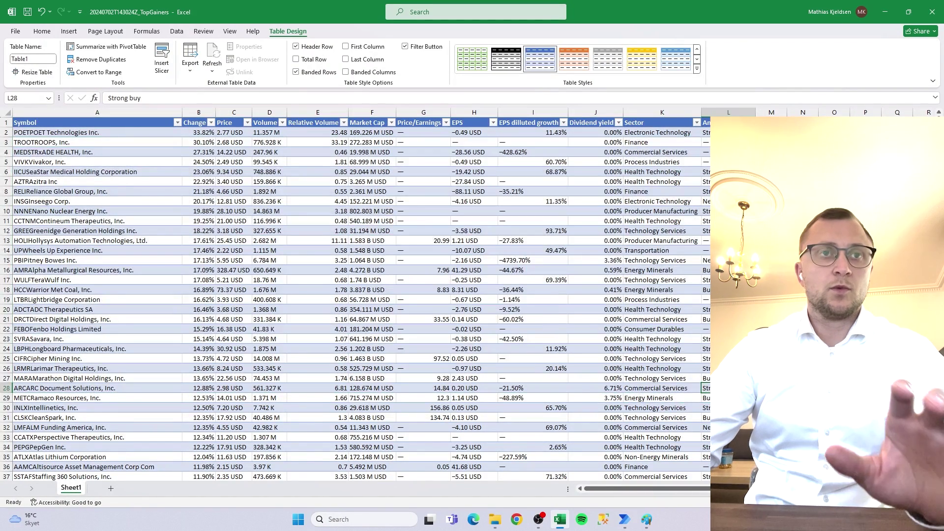
{"action": "left_click", "coordinate": [932, 11]}
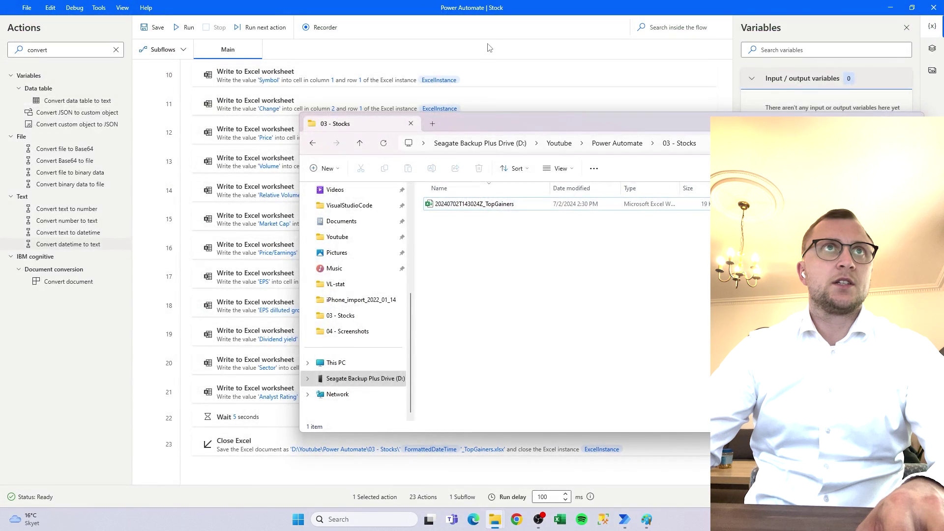
- Save the Stock flow in Power Automate and create a new flow named Tradingview
{"action": "left_click", "coordinate": [171, 42]}
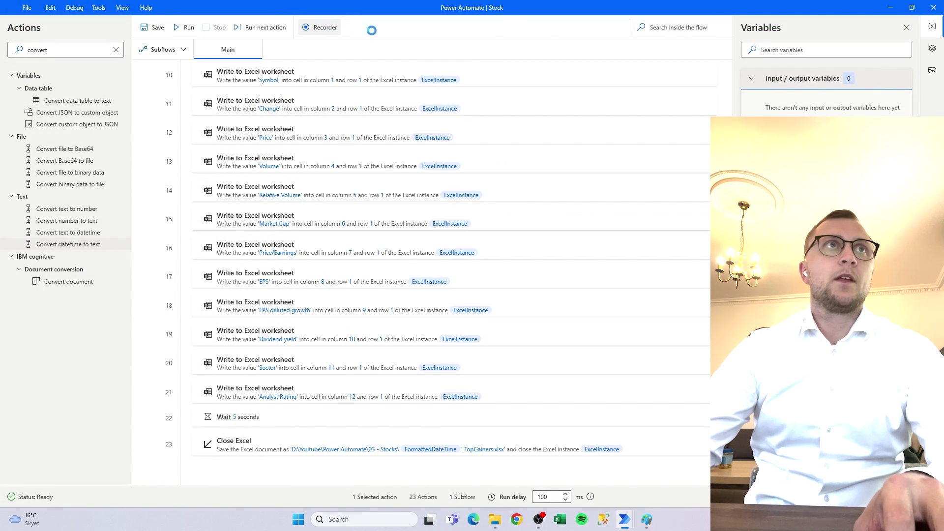
{"action": "key", "text": "ctrl+s"}
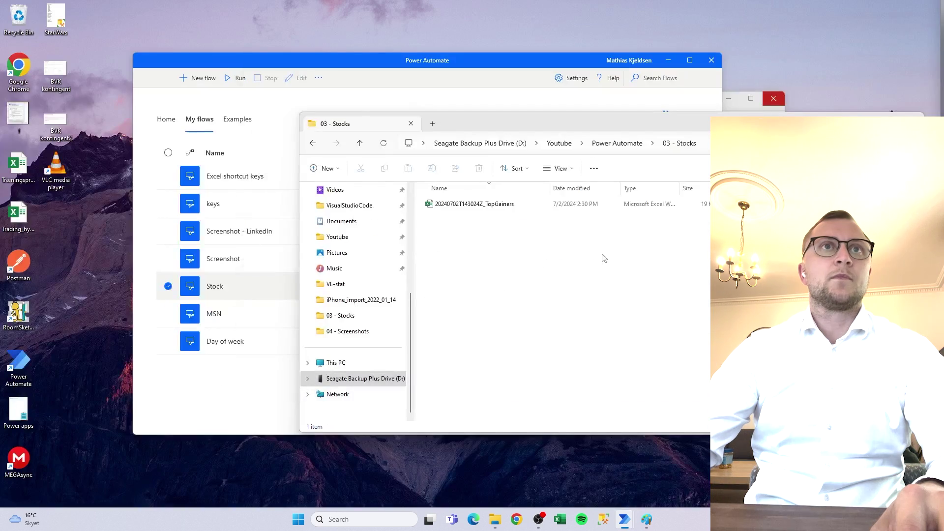
{"action": "left_click", "coordinate": [489, 77]}
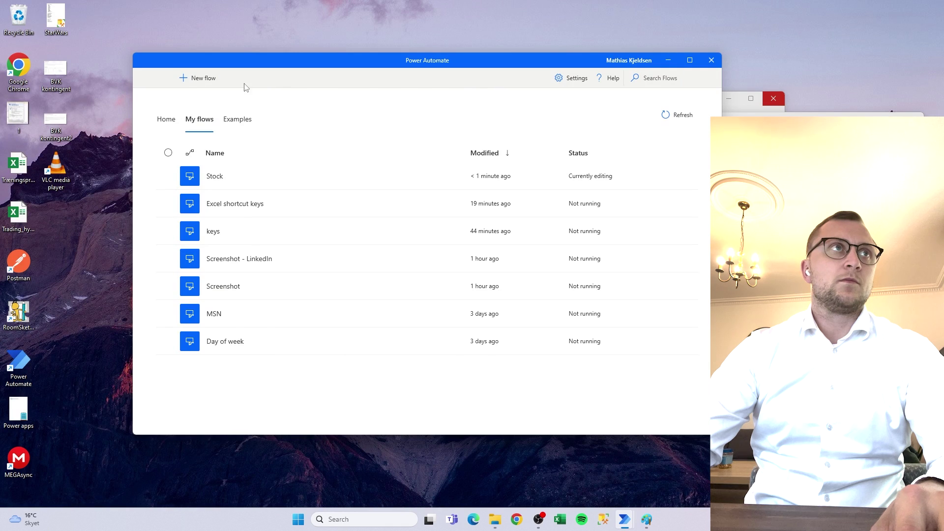
{"action": "left_click", "coordinate": [199, 77]}
{"action": "type", "text": "T"}
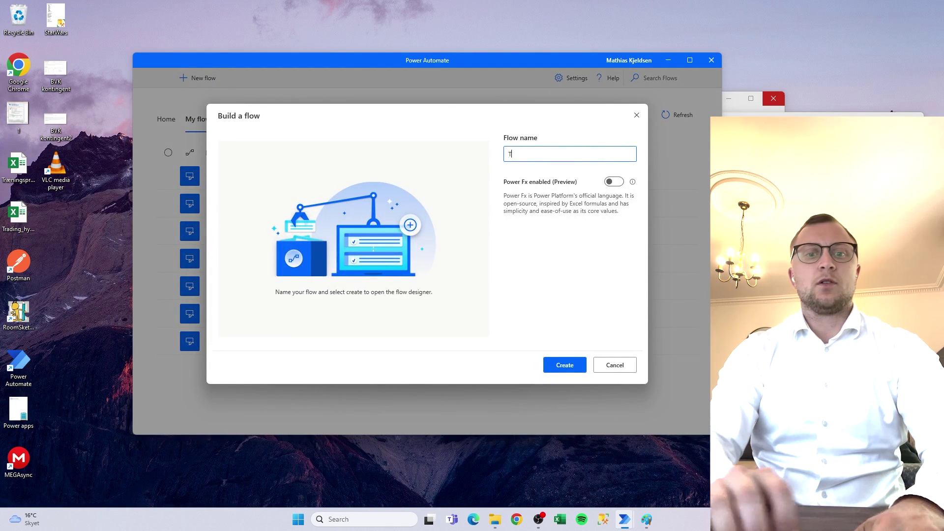
{"action": "type", "text": "radingview"}
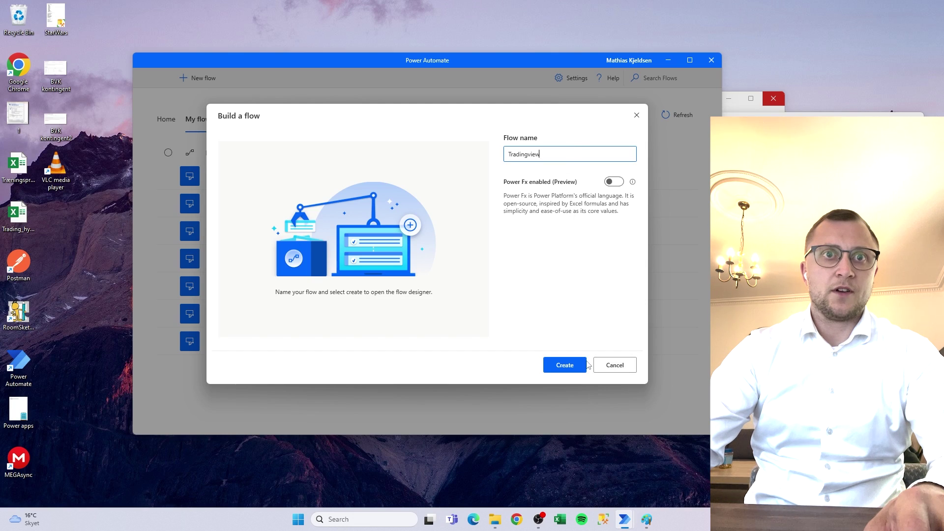
{"action": "left_click", "coordinate": [573, 364]}
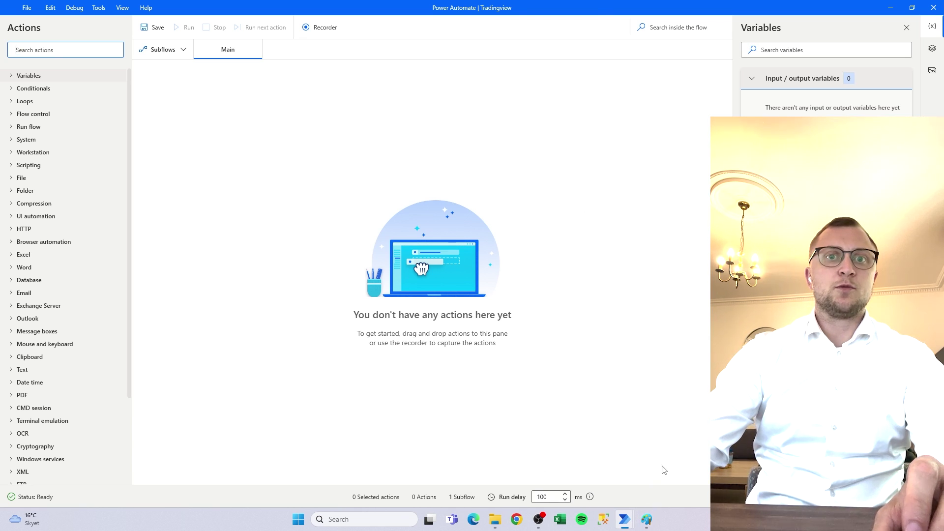
- Switch to Paint with a blank canvas for planning notes
{"action": "key", "text": "alt+Tab"}
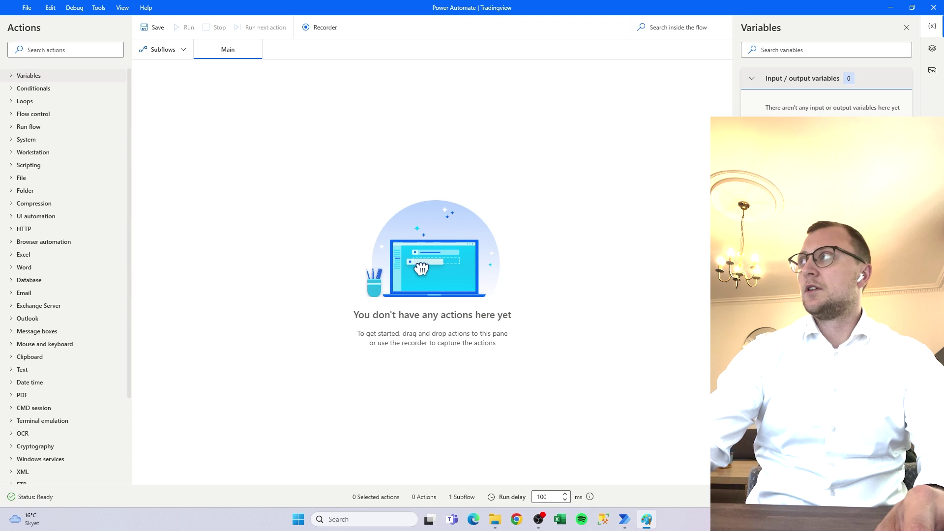
{"action": "key", "text": "super"}
{"action": "type", "text": "paint"}
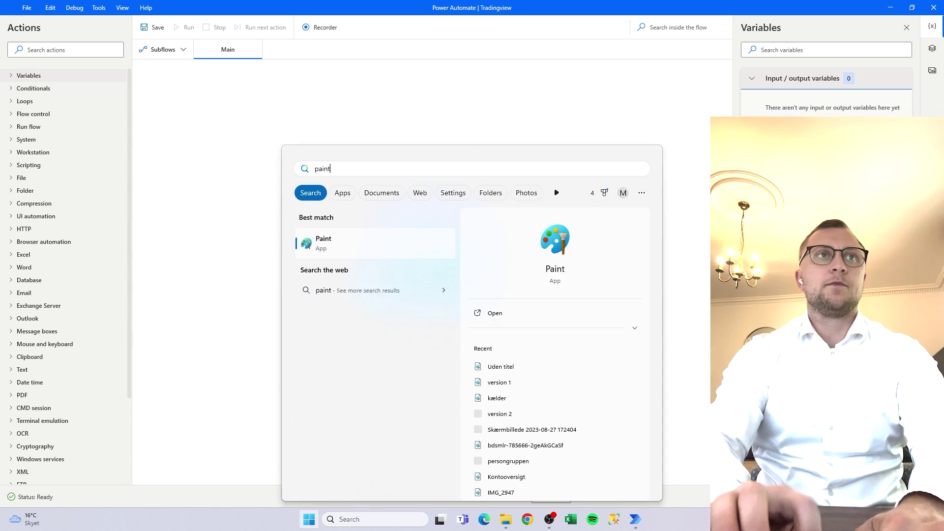
{"action": "key", "text": "Return"}
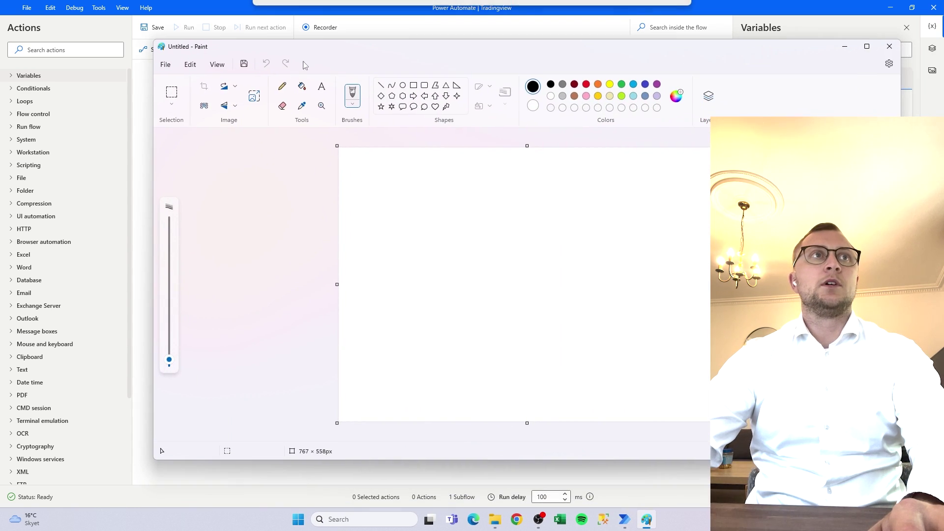
- Add a text box listing "Open website", "Click twice", "Extract table data", "Write some things to Excel" and "Save file with datetime_name" on separate lines
{"action": "left_click", "coordinate": [322, 87]}
{"action": "left_click_drag", "start_coordinate": [399, 199], "coordinate": [622, 325]}
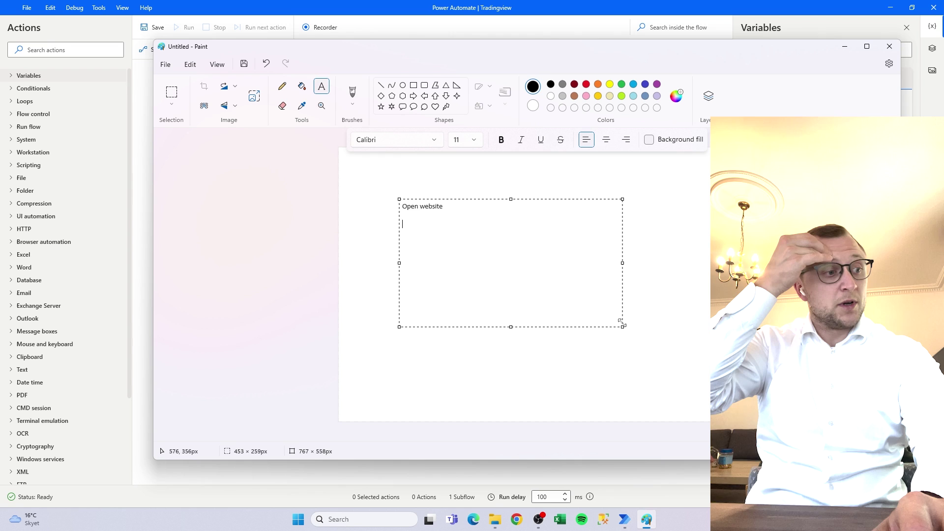
{"action": "key", "text": "Return"}
{"action": "key", "text": "Return"}
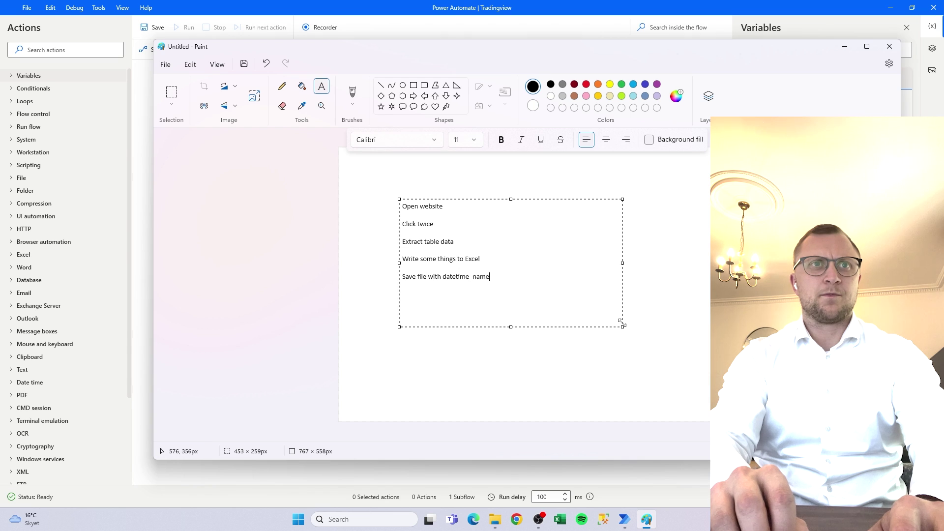
- Insert "Get current date and time", "Convert date time a bit" and a "--" separator above the "Open website" line, removing the surplus blank line
{"action": "key", "text": "shift+Down"}
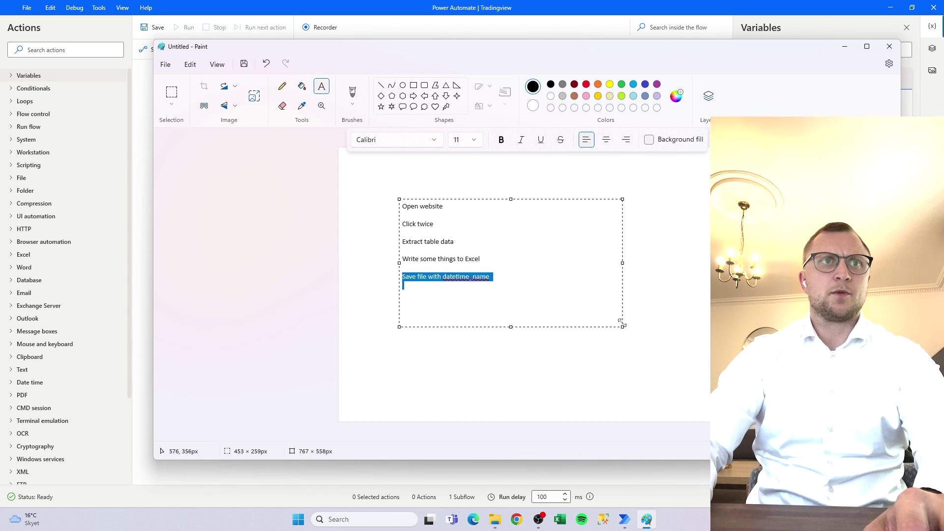
{"action": "key", "text": "Left"}
{"action": "key", "text": "Up"}
{"action": "key", "text": "Return"}
{"action": "key", "text": "Return"}
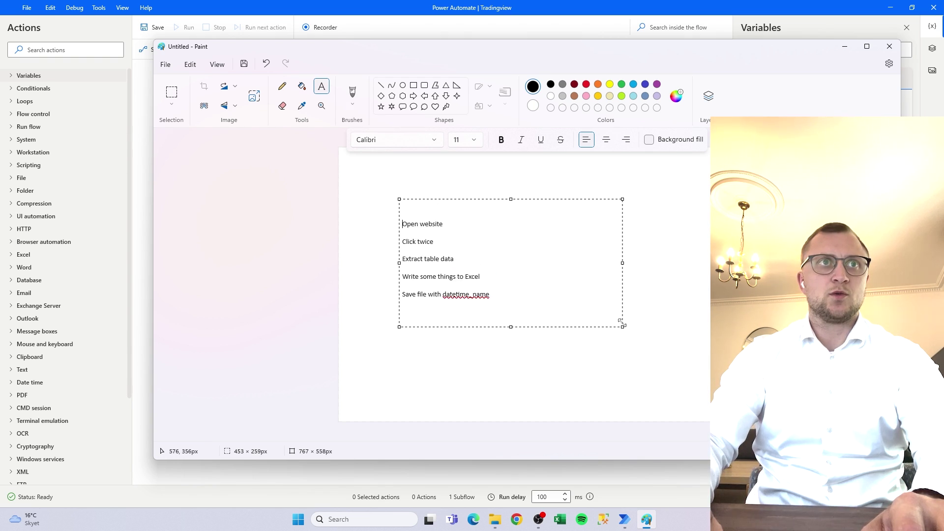
{"action": "key", "text": "Return"}
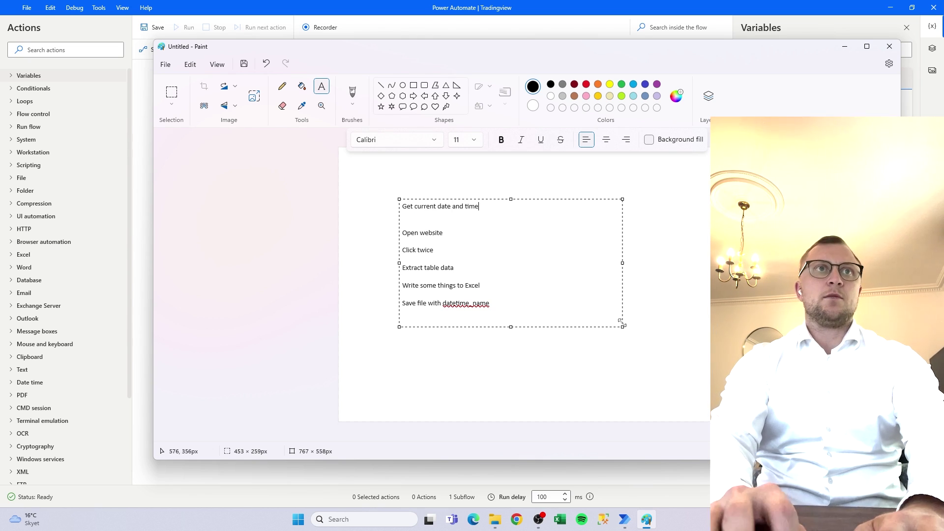
{"action": "key", "text": "Return"}
{"action": "type", "text": "F"}
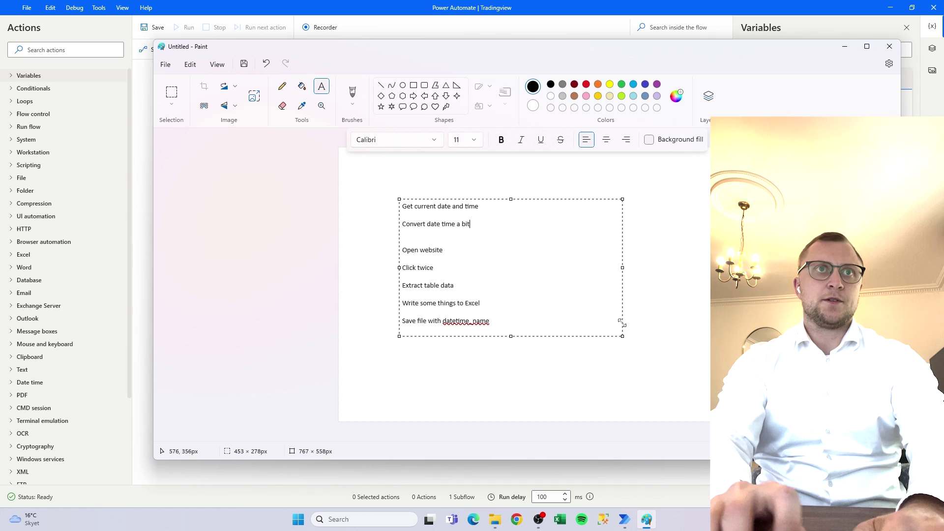
{"action": "key", "text": "Return"}
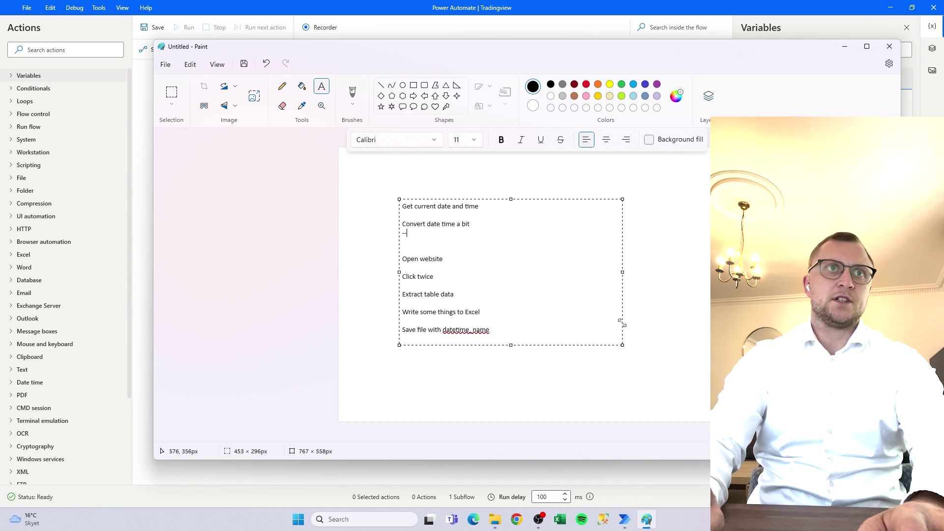
{"action": "key", "text": "Down"}
{"action": "key", "text": "Delete"}
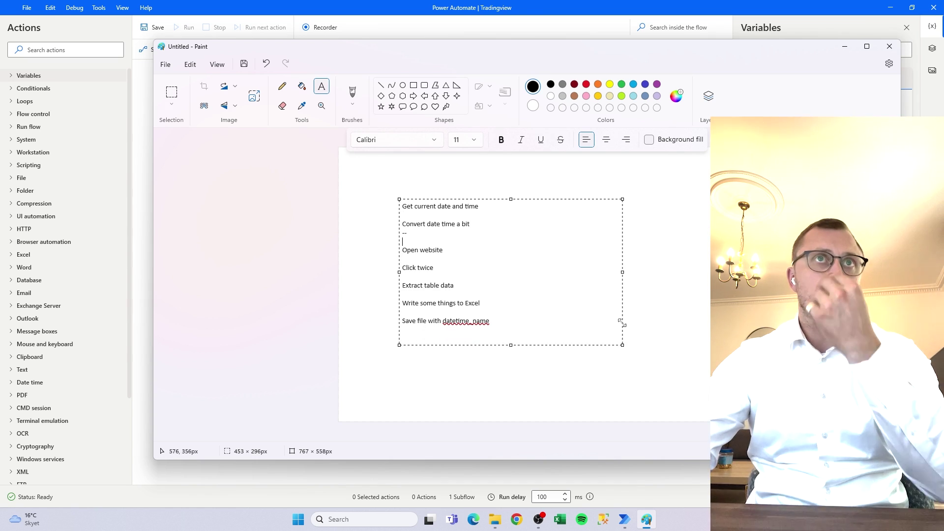
- Return to the Tradingview flow in Power Automate and add a Get current date and time action using the system time zone
{"action": "left_click", "coordinate": [844, 46]}
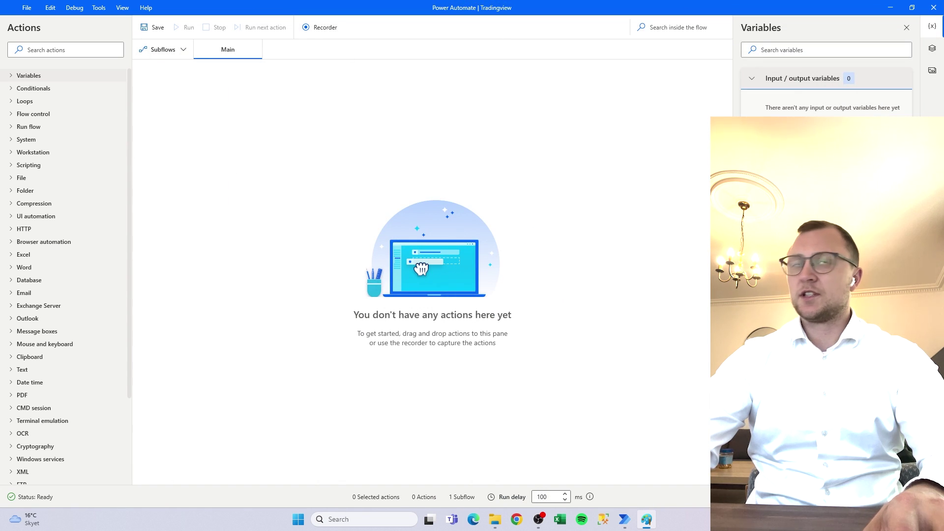
{"action": "left_click", "coordinate": [489, 155]}
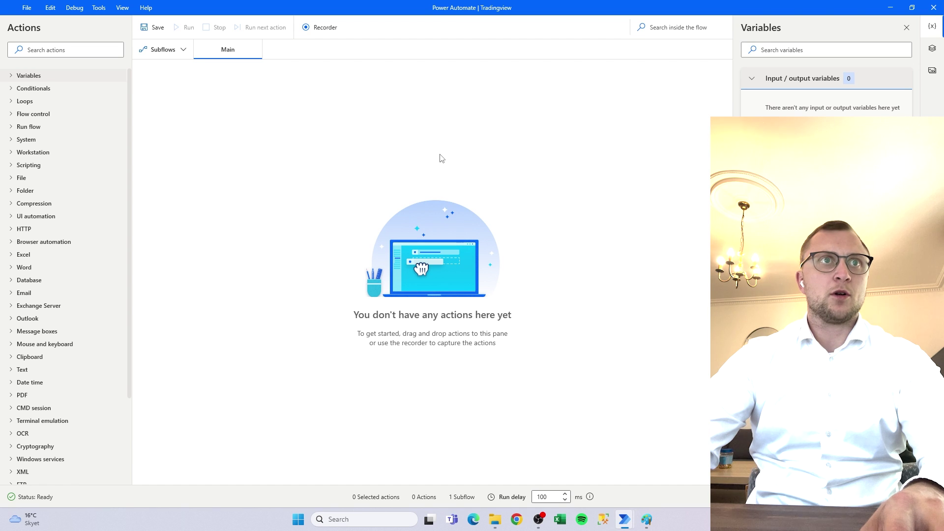
{"action": "left_click", "coordinate": [96, 48]}
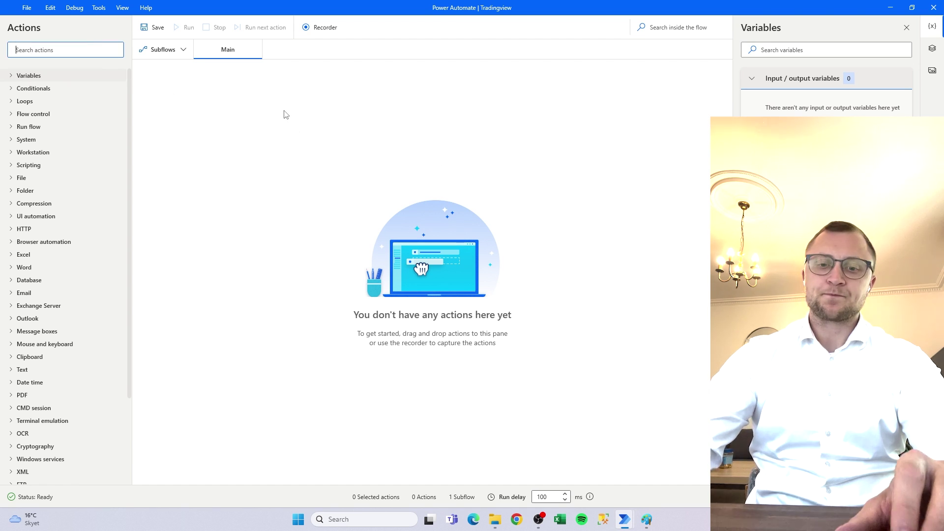
{"action": "type", "text": "get curren"}
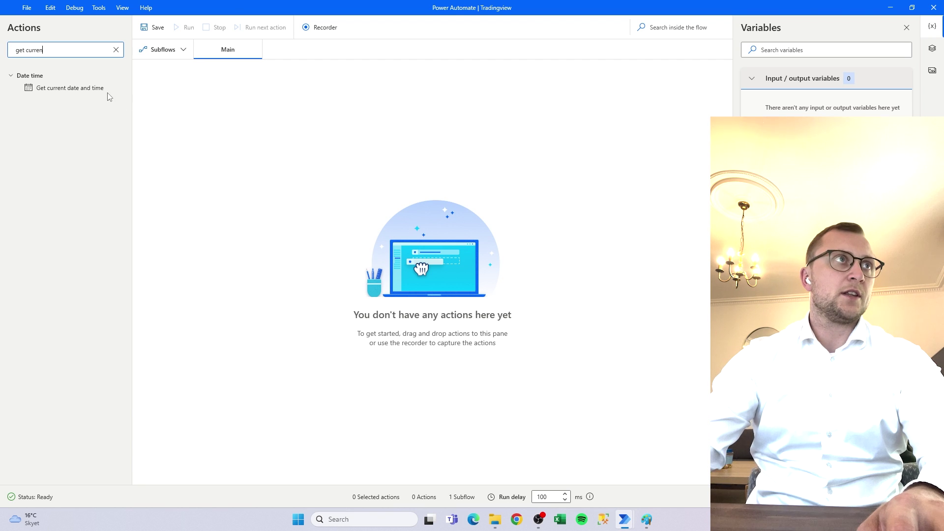
{"action": "left_click_drag", "start_coordinate": [108, 95], "coordinate": [270, 103]}
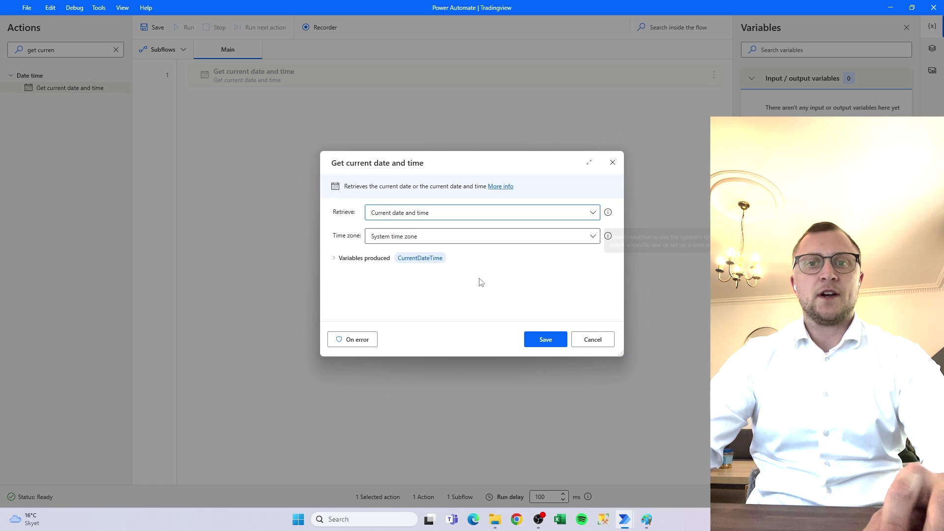
{"action": "left_click", "coordinate": [546, 340]}
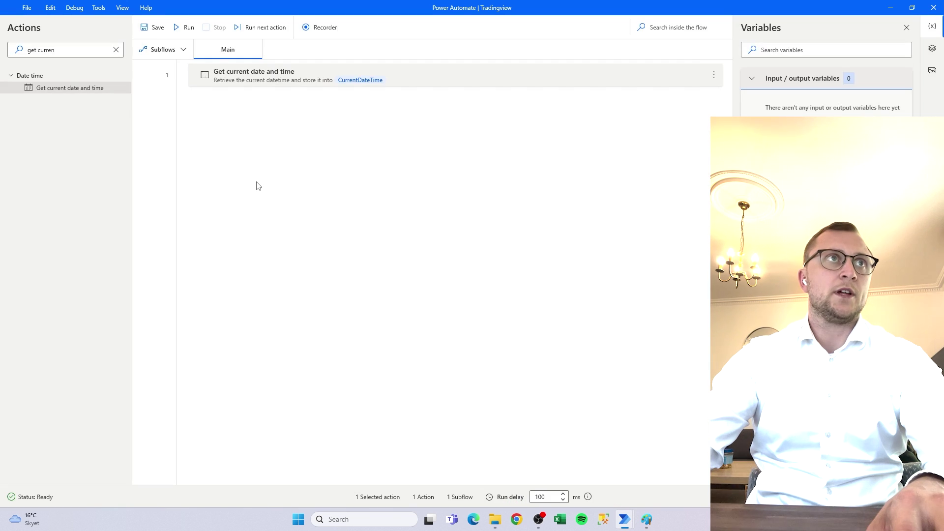
- Find the Convert datetime to text action and add it below the Get current date and time action
{"action": "left_click_drag", "start_coordinate": [57, 50], "coordinate": [7, 39]}
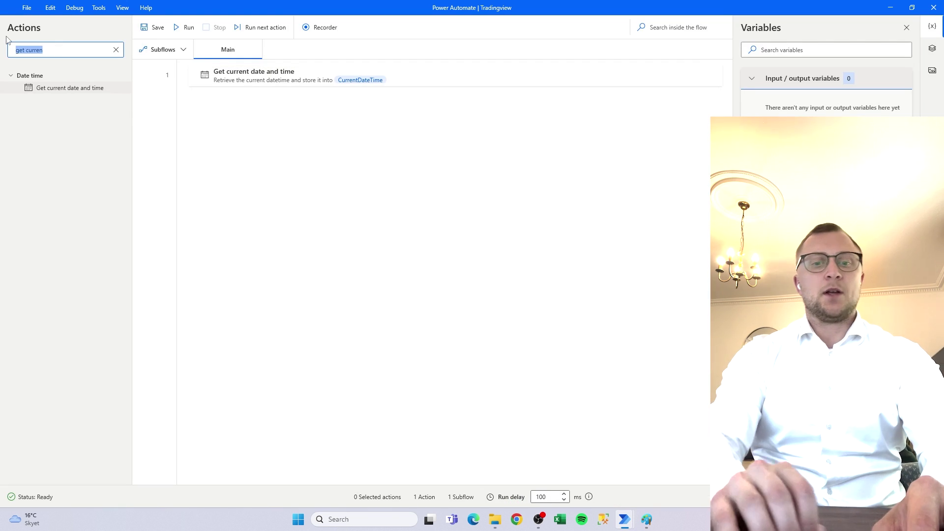
{"action": "type", "text": "convert"}
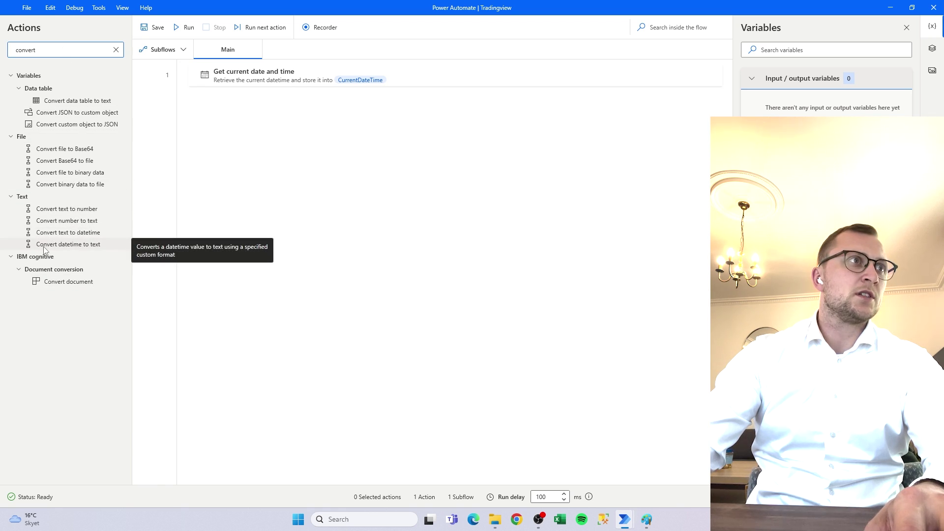
{"action": "left_click", "coordinate": [92, 247]}
{"action": "left_click_drag", "start_coordinate": [91, 247], "coordinate": [276, 146]}
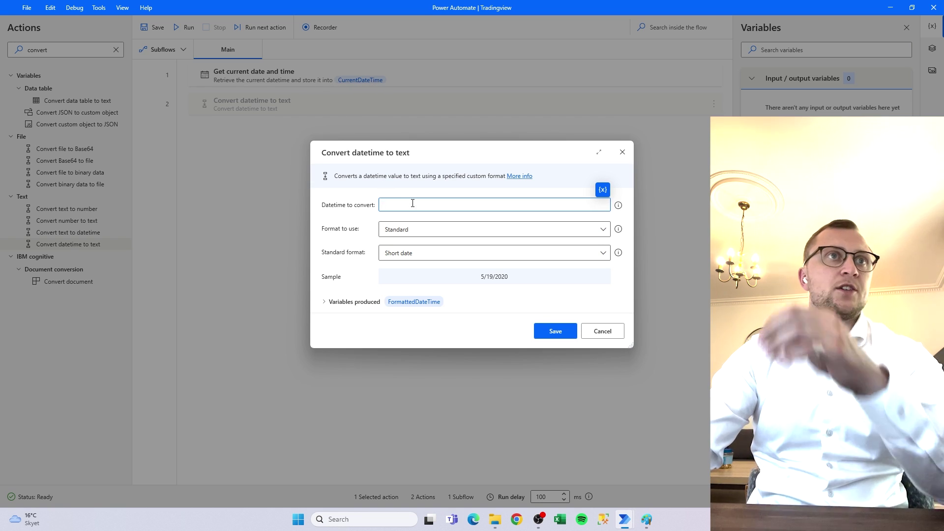
{"action": "type", "text": "%"}
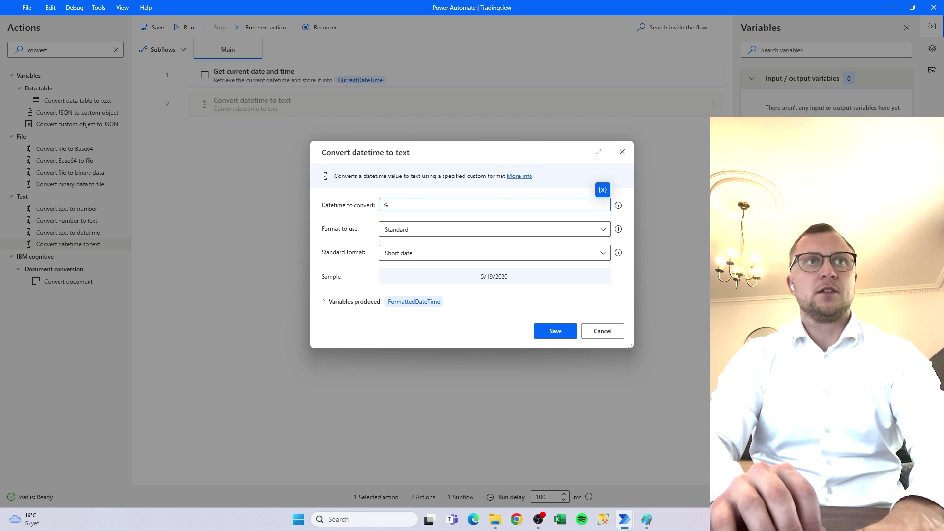
{"action": "type", "text": "C%urrentDateTime%"}
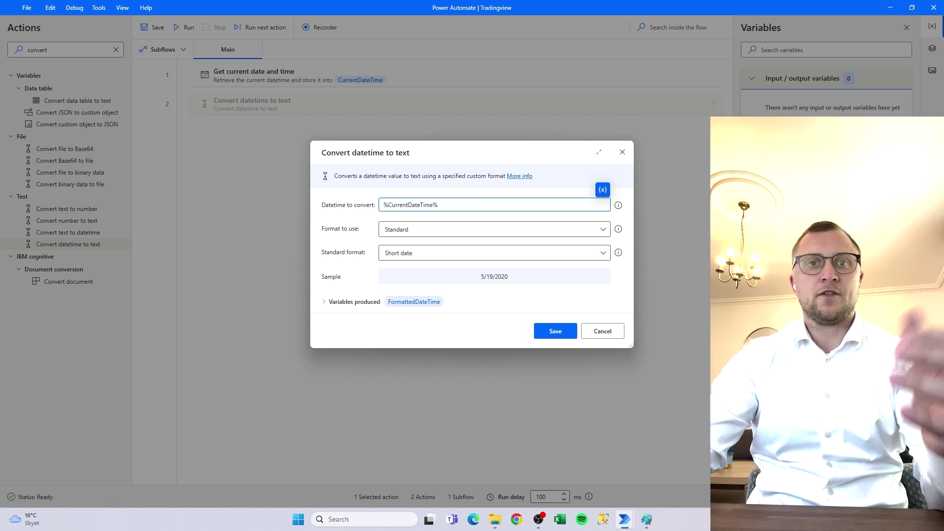
{"action": "left_click_drag", "start_coordinate": [497, 216], "coordinate": [318, 219]}
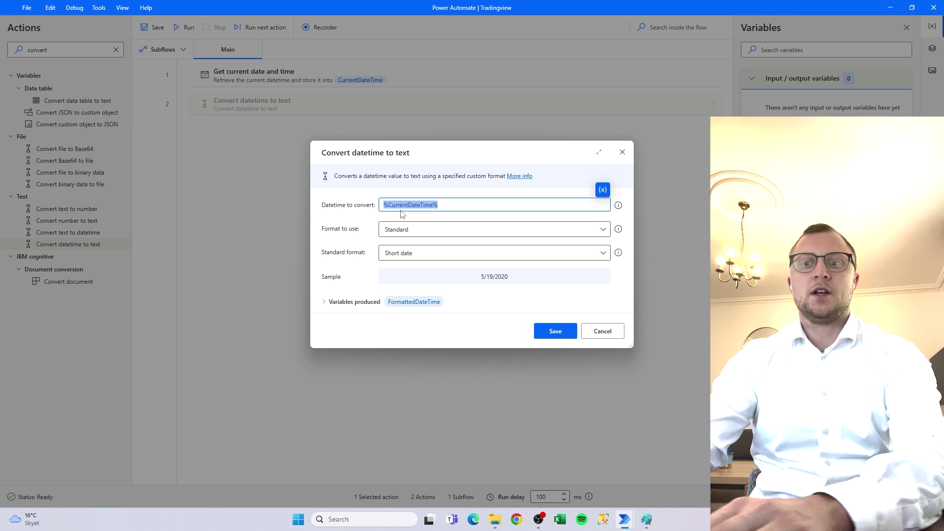
{"action": "key", "text": "BackSpace"}
- Choose the CurrentDateTime variable as the datetime to convert and set the format to use to Custom
{"action": "left_click", "coordinate": [605, 190]}
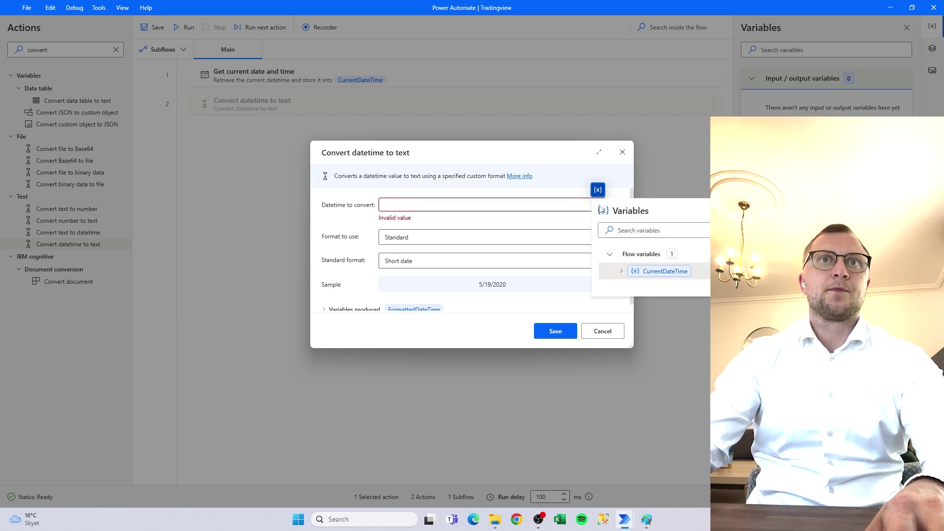
{"action": "left_click", "coordinate": [665, 271]}
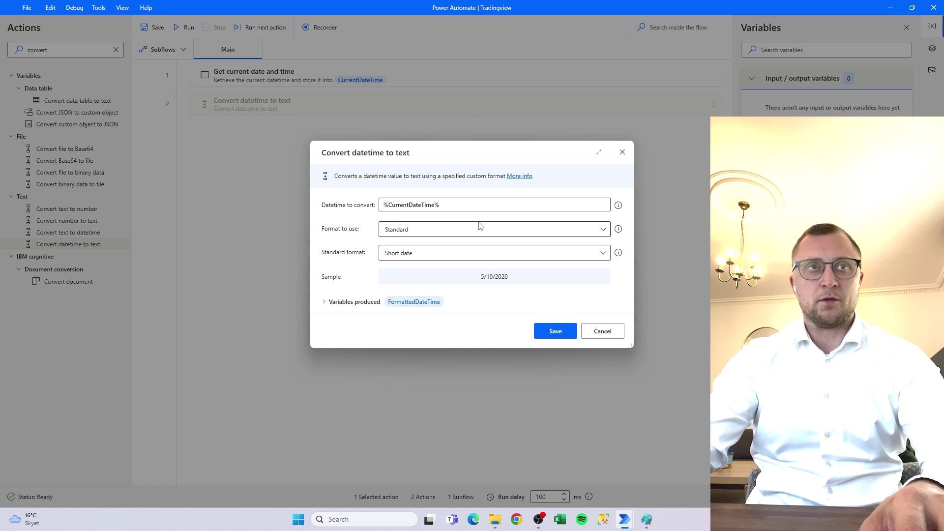
{"action": "left_click", "coordinate": [387, 232]}
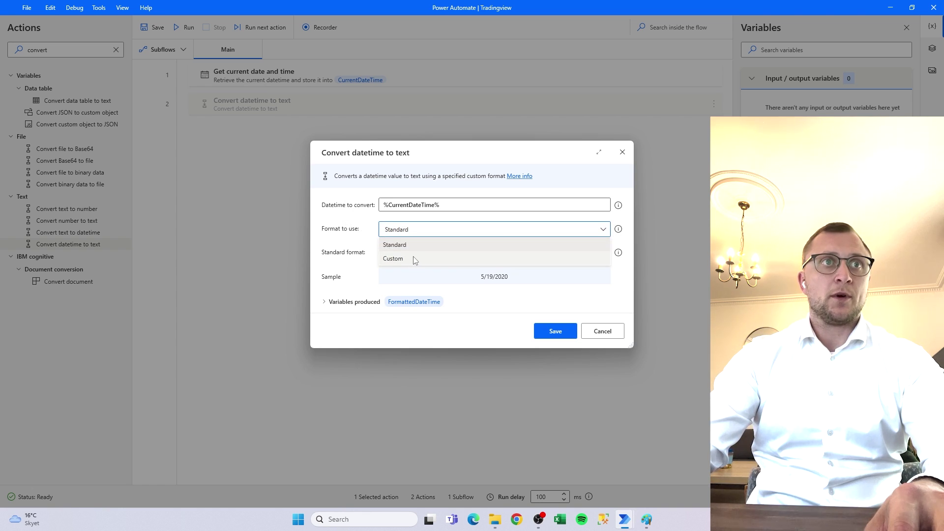
{"action": "left_click", "coordinate": [427, 244]}
{"action": "left_click", "coordinate": [483, 254]}
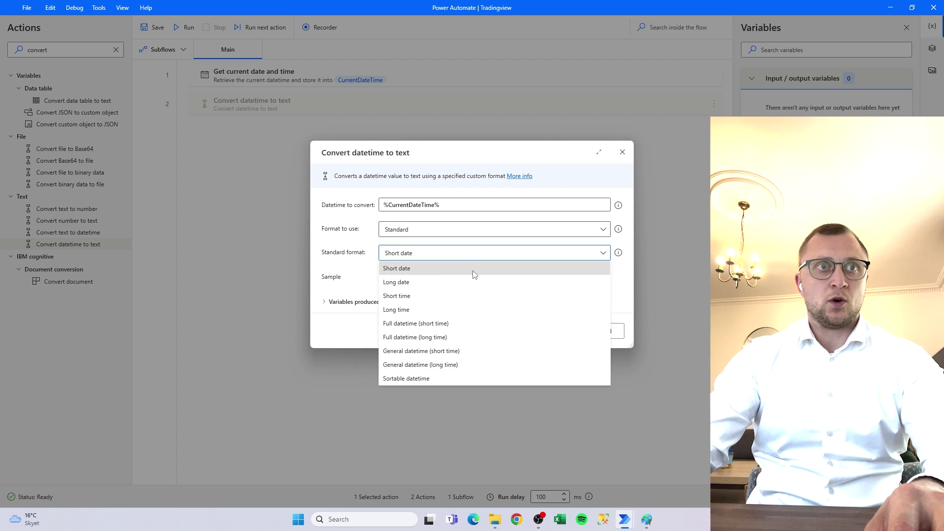
{"action": "left_click", "coordinate": [462, 253]}
{"action": "left_click", "coordinate": [443, 232]}
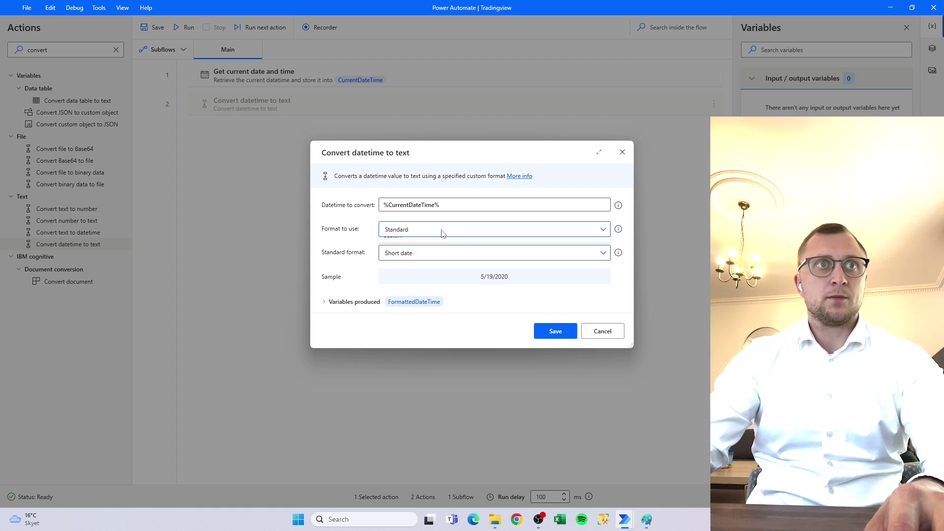
{"action": "left_click", "coordinate": [428, 258]}
{"action": "left_click", "coordinate": [430, 252]}
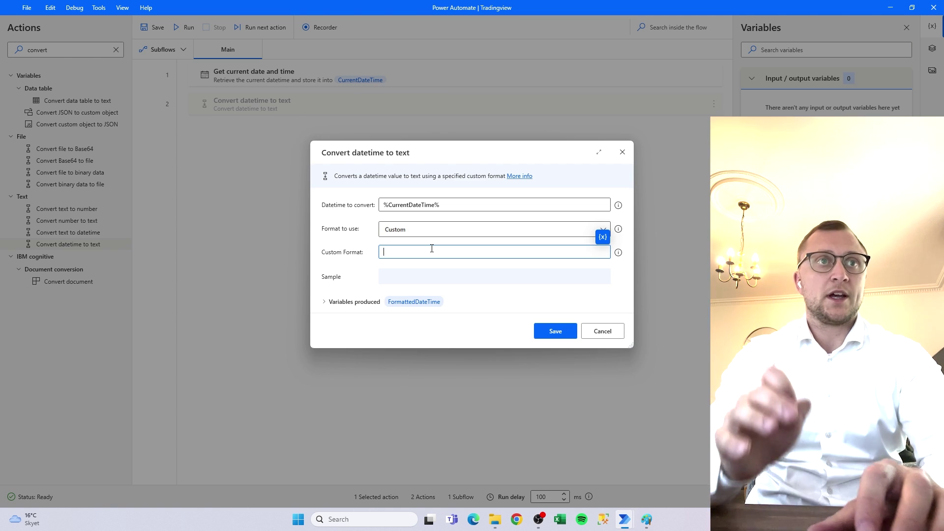
- Enter yyyyMMddTHHmmssZ as the custom format, expand the produced variables and save the Convert datetime to text action
{"action": "type", "text": "yyy"}
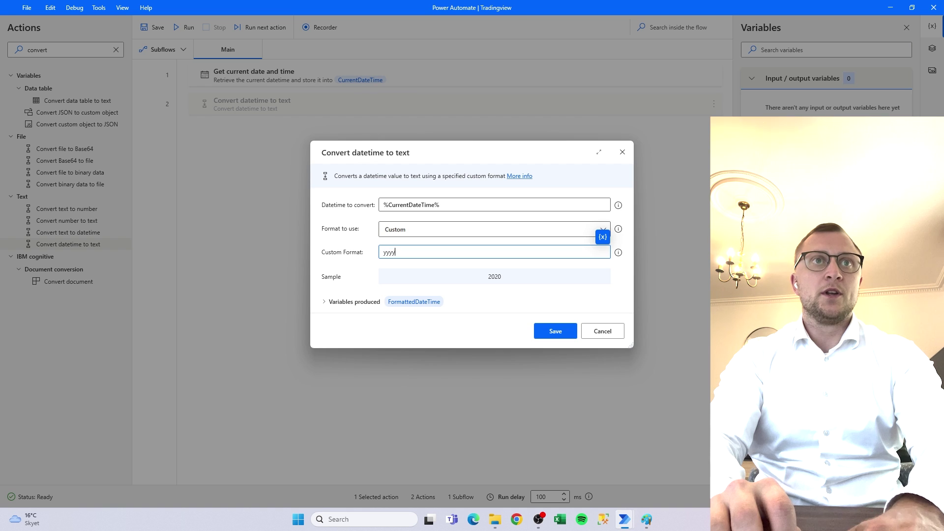
{"action": "type", "text": "y"}
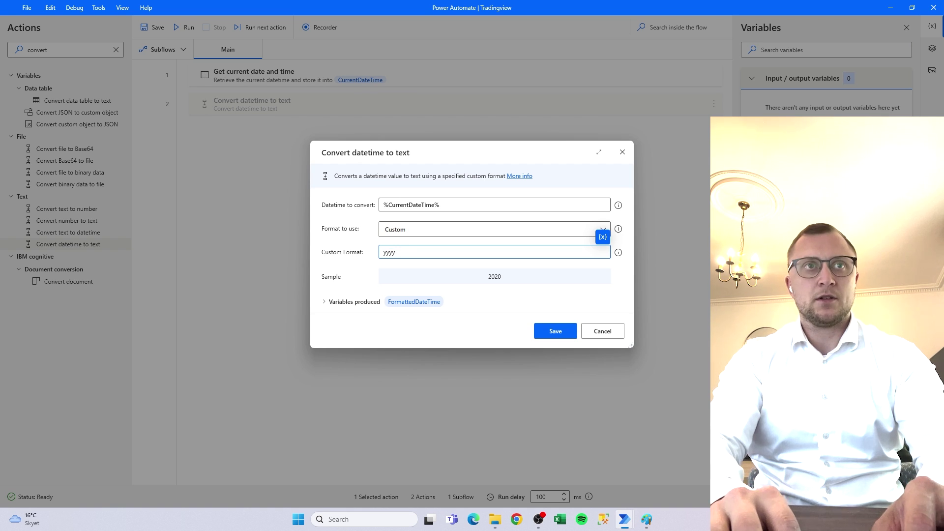
{"action": "type", "text": "MMdd"}
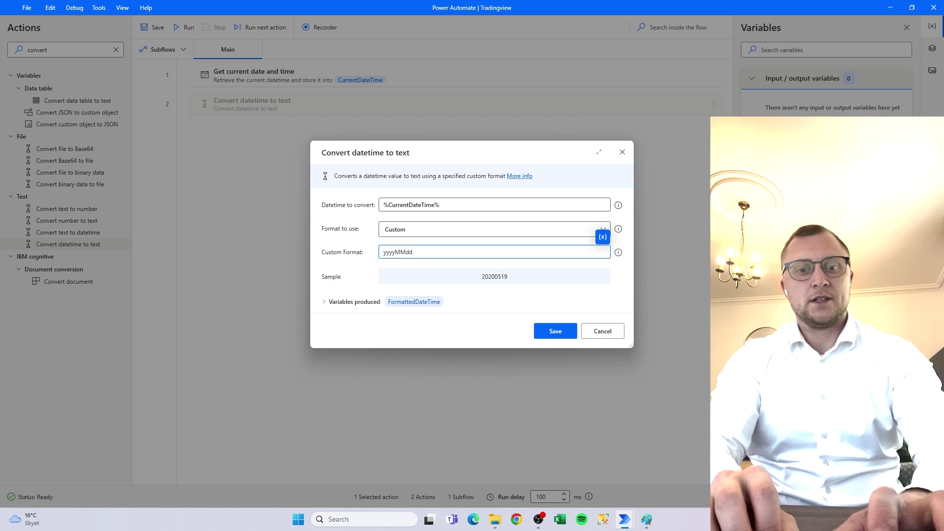
{"action": "type", "text": "T"}
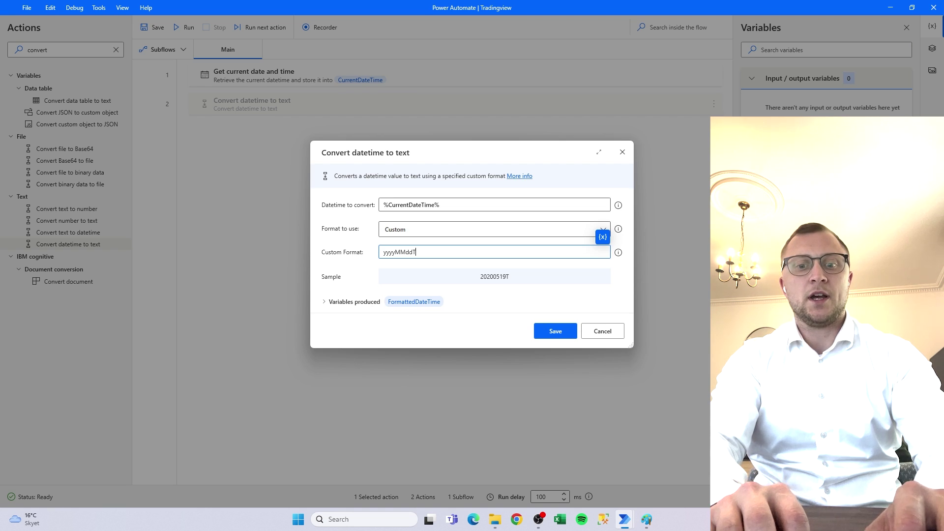
{"action": "type", "text": "HH"}
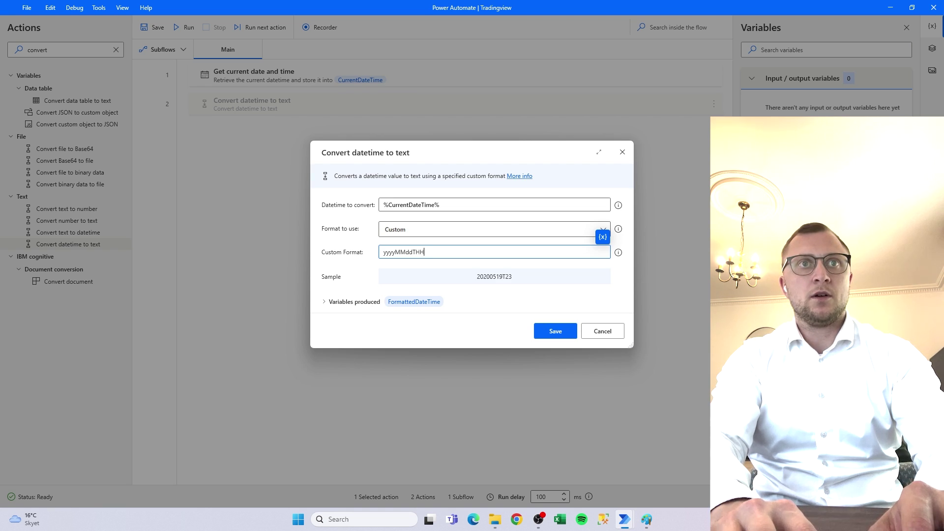
{"action": "key", "text": "BackSpace"}
{"action": "key", "text": "BackSpace"}
{"action": "type", "text": "hh"}
{"action": "key", "text": "BackSpace"}
{"action": "key", "text": "BackSpace"}
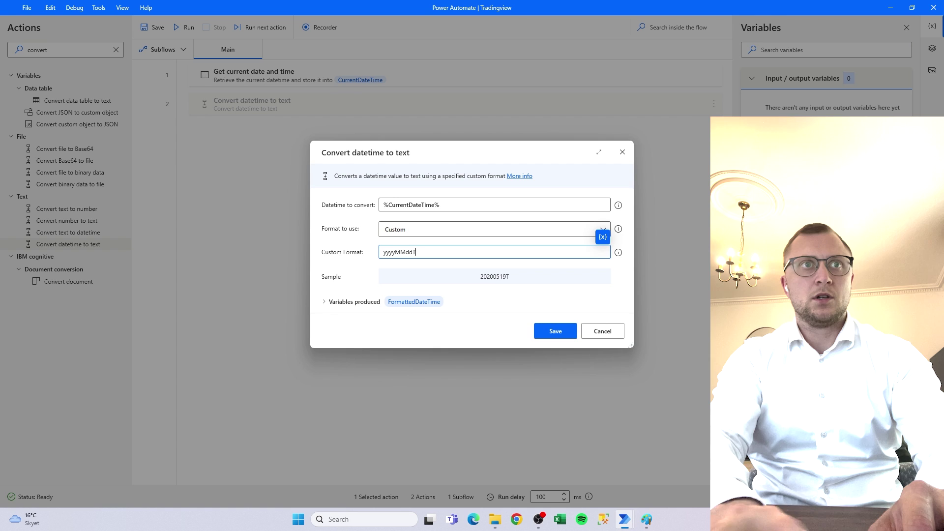
{"action": "type", "text": "HH"}
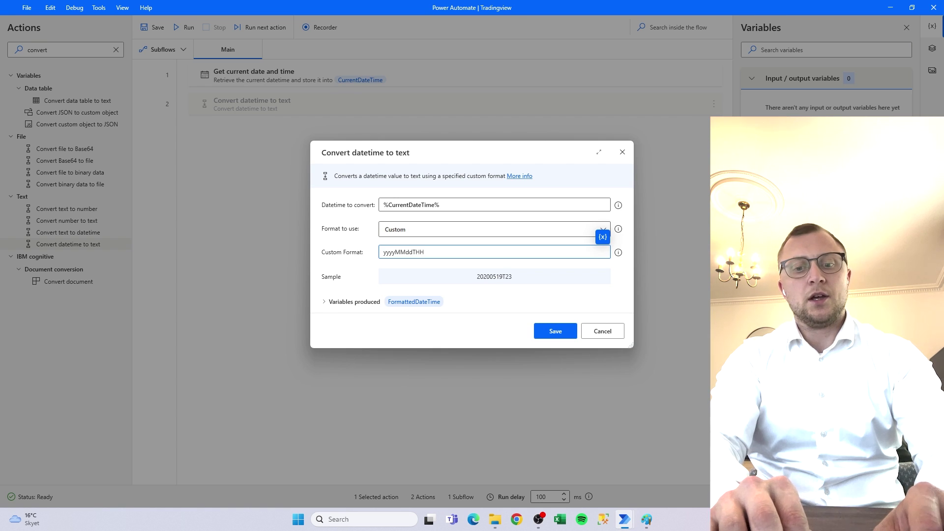
{"action": "type", "text": "mmss>"}
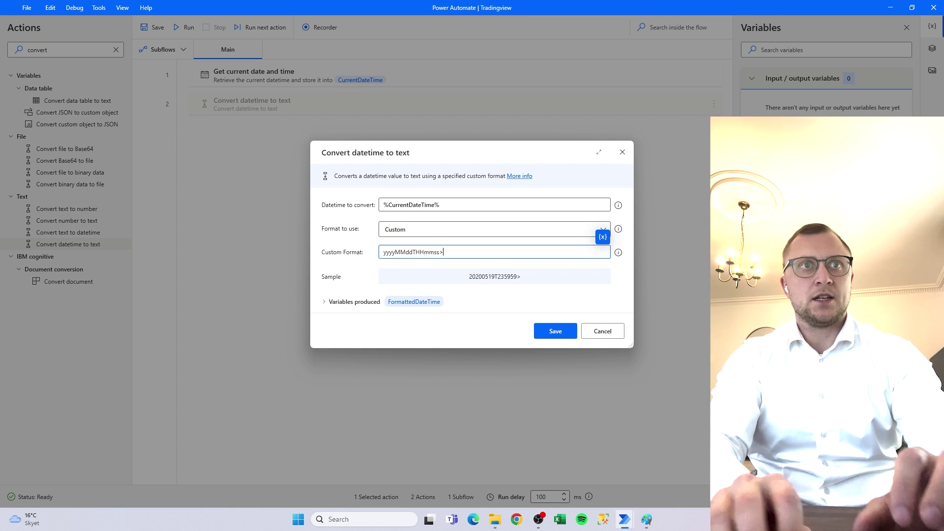
{"action": "key", "text": "BackSpace"}
{"action": "type", "text": "Z"}
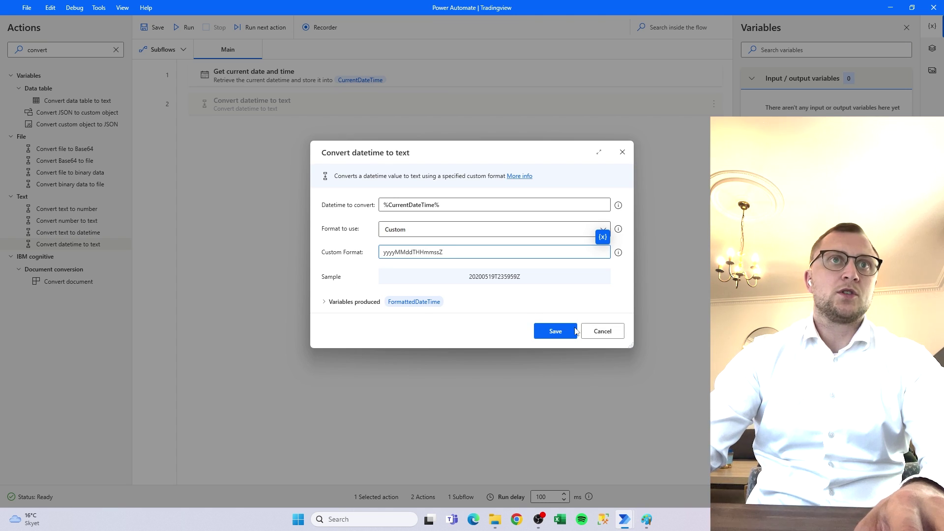
{"action": "left_click", "coordinate": [324, 303]}
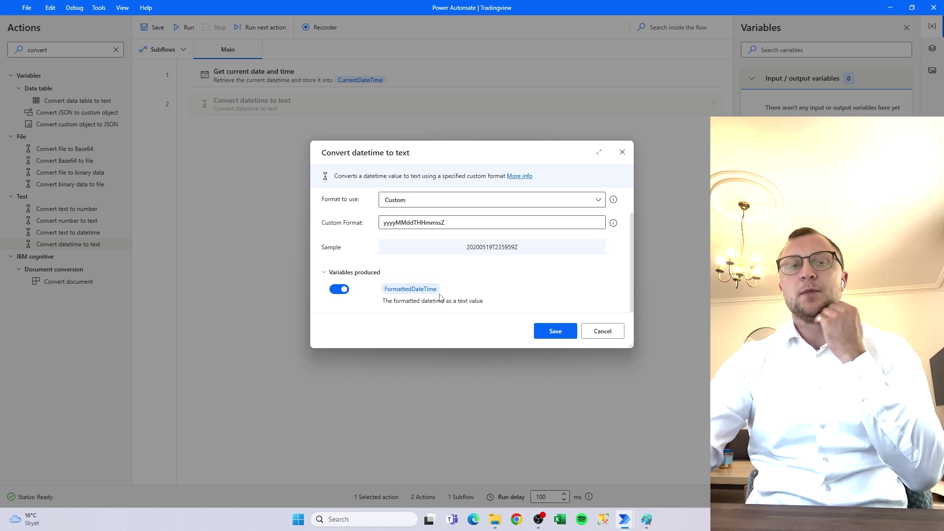
{"action": "left_click", "coordinate": [556, 333]}
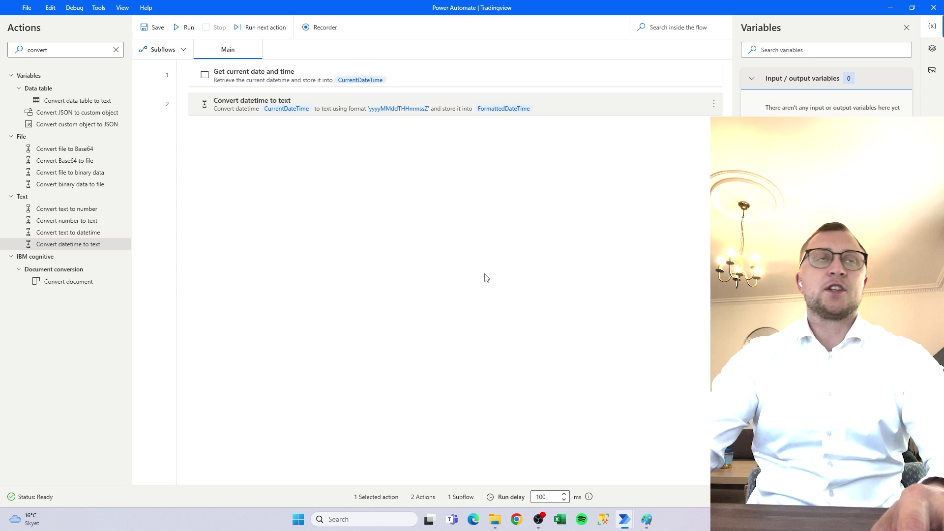
- Add a Launch new Chrome action as the third action, with the launch mode Launch new Instance
{"action": "double_click", "coordinate": [108, 51]}
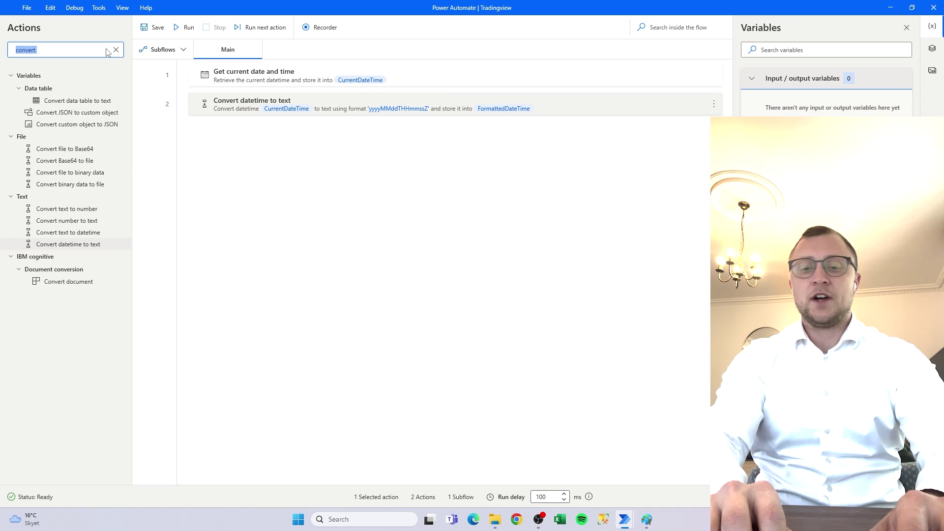
{"action": "type", "text": "laucn"}
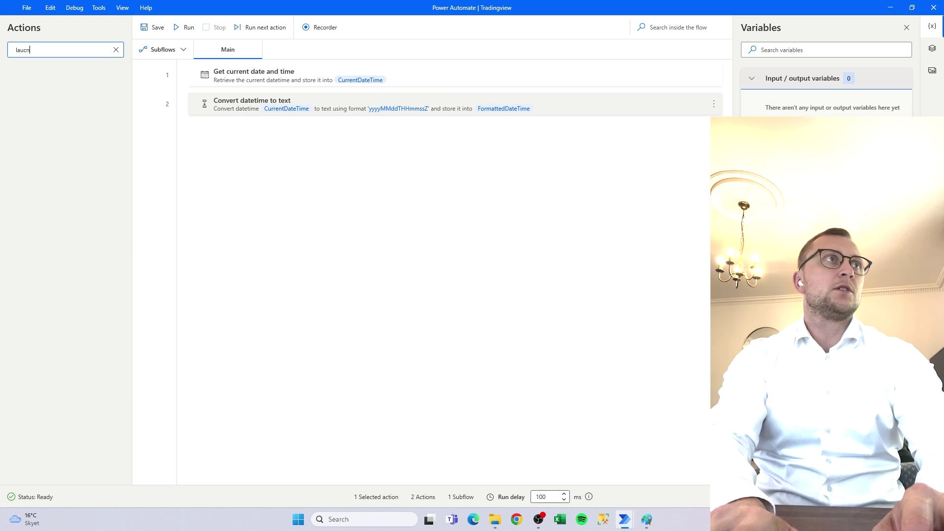
{"action": "key", "text": "BackSpace"}
{"action": "key", "text": "BackSpace"}
{"action": "type", "text": "nch"}
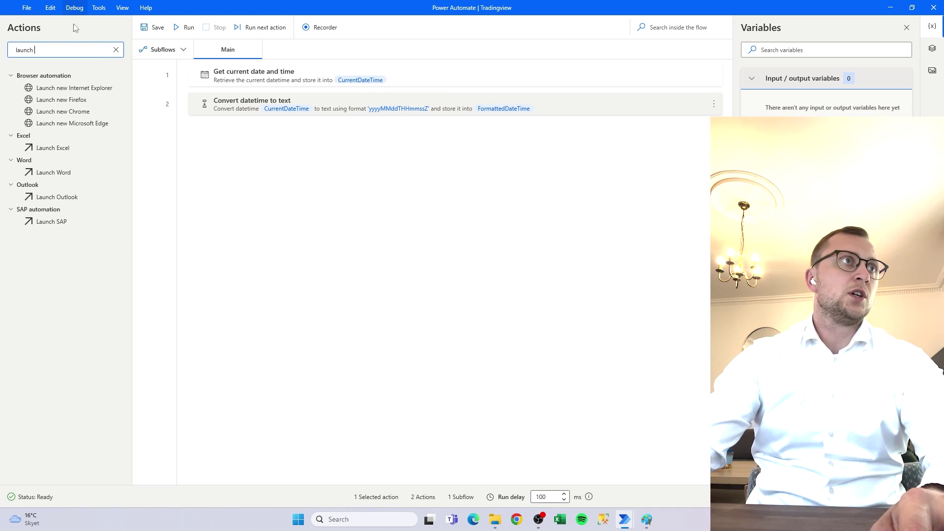
{"action": "left_click_drag", "start_coordinate": [58, 113], "coordinate": [290, 150]}
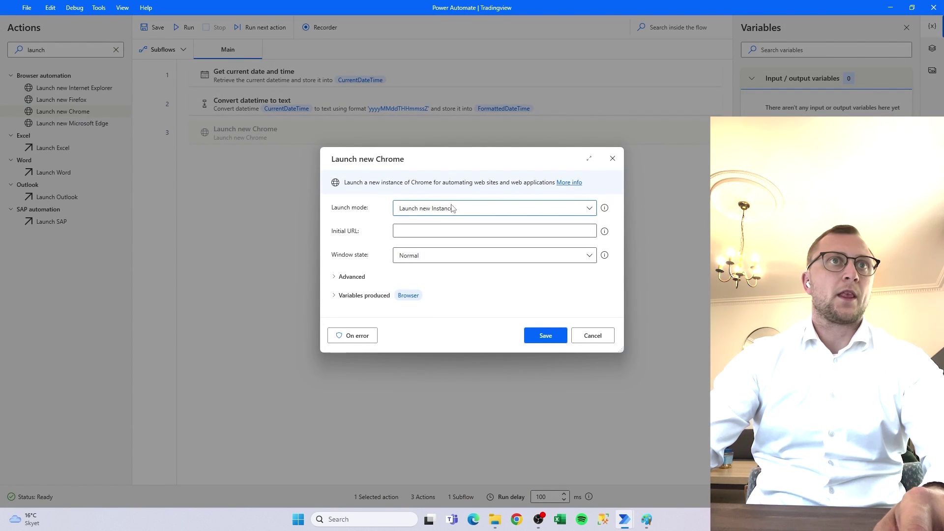
{"action": "left_click", "coordinate": [452, 208]}
{"action": "left_click", "coordinate": [458, 221]}
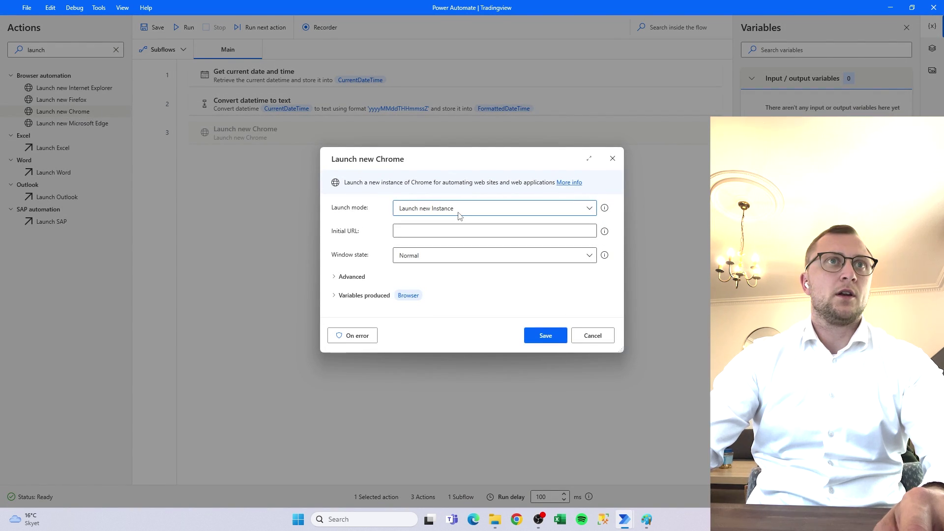
- Switch to Chrome and open the tradingview.com home page
{"action": "left_click", "coordinate": [516, 519]}
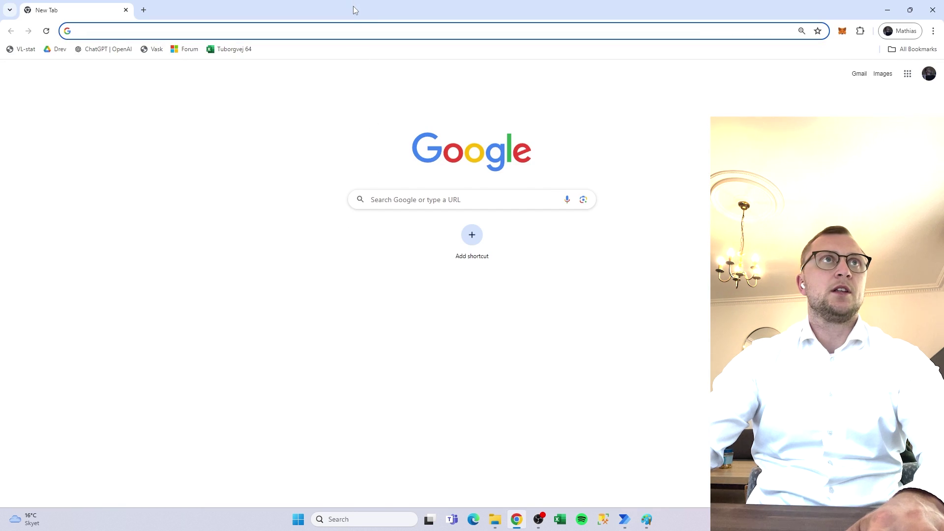
{"action": "key", "text": "alt+Tab"}
{"action": "key", "text": "alt+Tab"}
{"action": "type", "text": "trad"}
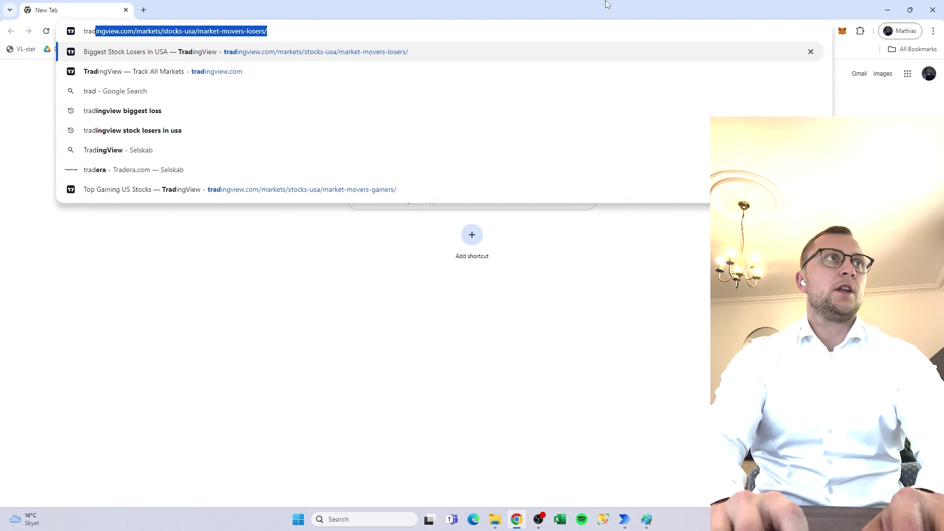
{"action": "type", "text": "ingview.co"}
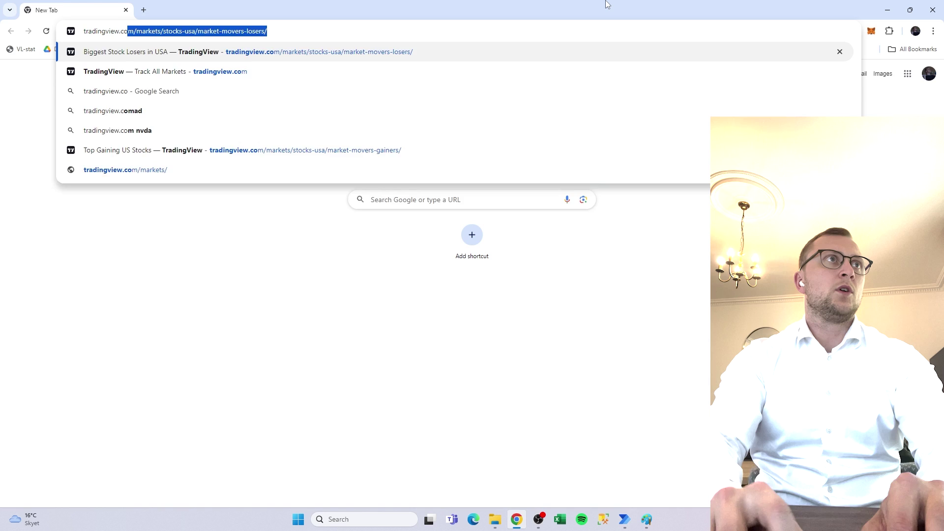
{"action": "key", "text": "BackSpace"}
{"action": "type", "text": "m"}
{"action": "key", "text": "Return"}
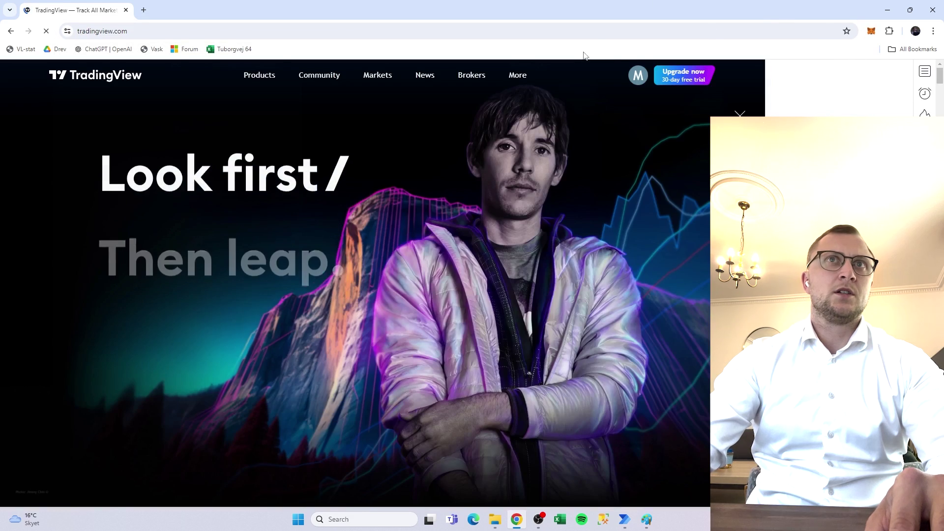
- Copy the TradingView home page address and close its browser tab
{"action": "left_click", "coordinate": [600, 35]}
{"action": "key", "text": "ctrl+c"}
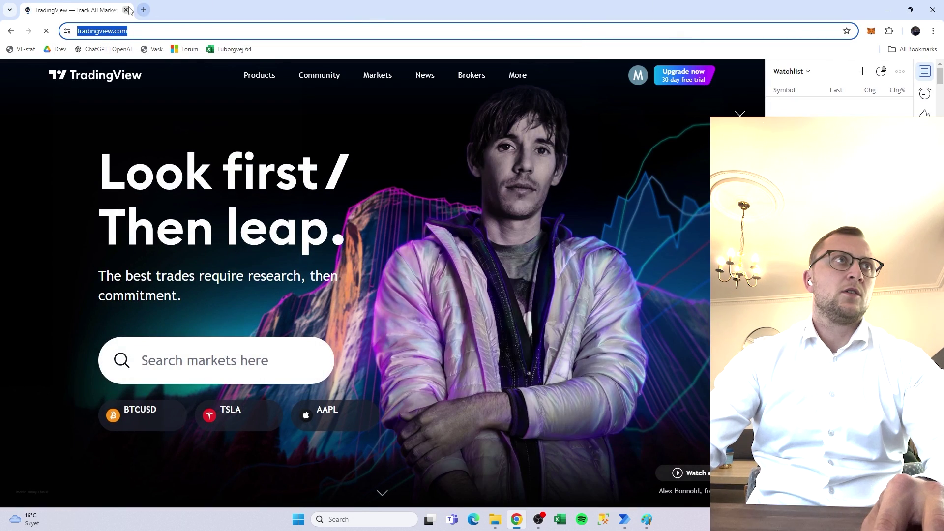
{"action": "left_click", "coordinate": [126, 10]}
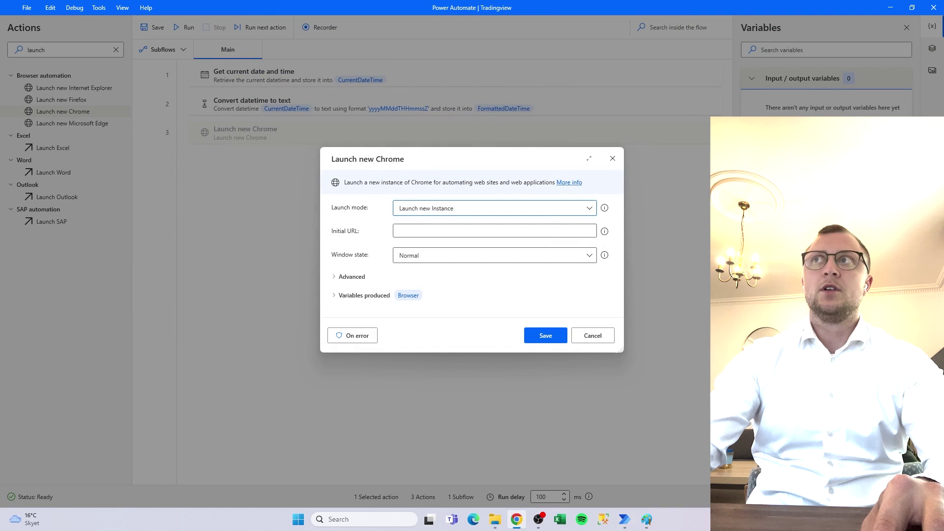
{"action": "left_click", "coordinate": [475, 231]}
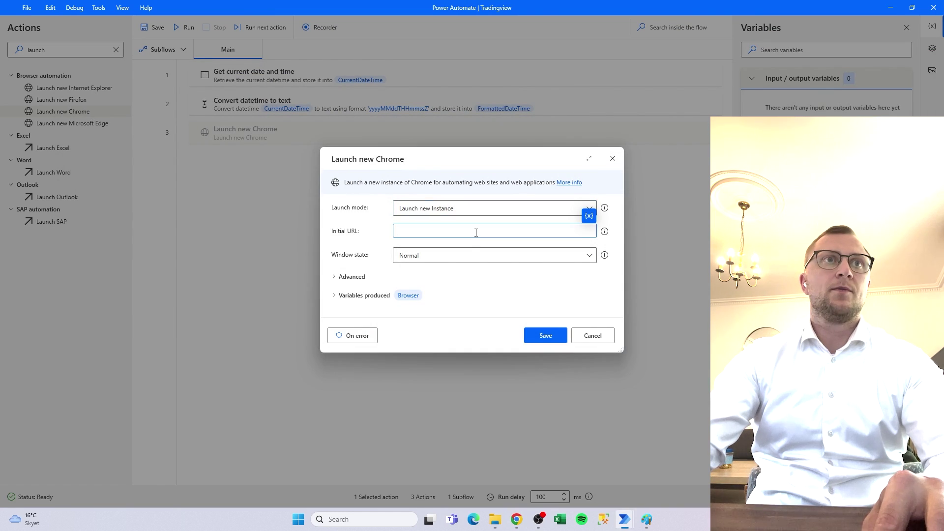
{"action": "key", "text": "ctrl+v"}
{"action": "left_click", "coordinate": [466, 256]}
{"action": "left_click", "coordinate": [466, 287]}
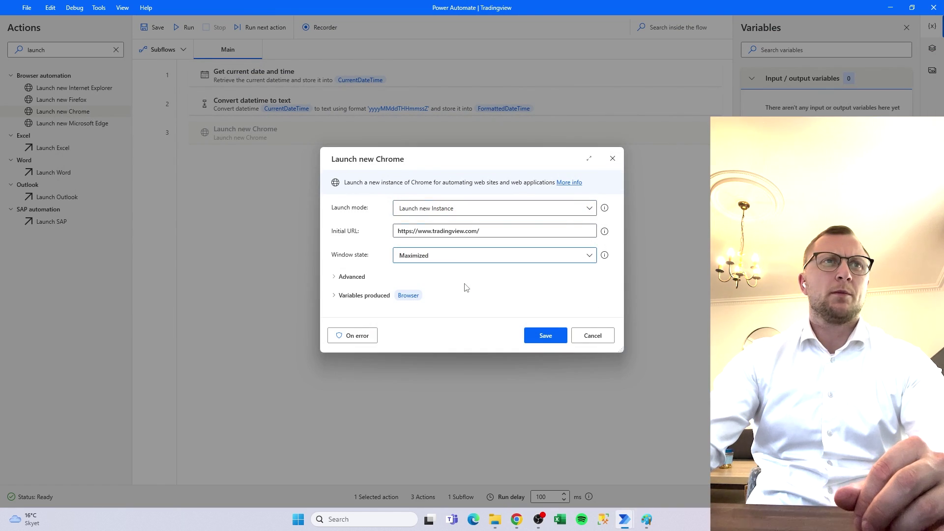
- Name the produced browser variable TradnigViewBrowser and save the Launch new Chrome action
{"action": "left_click", "coordinate": [400, 295]}
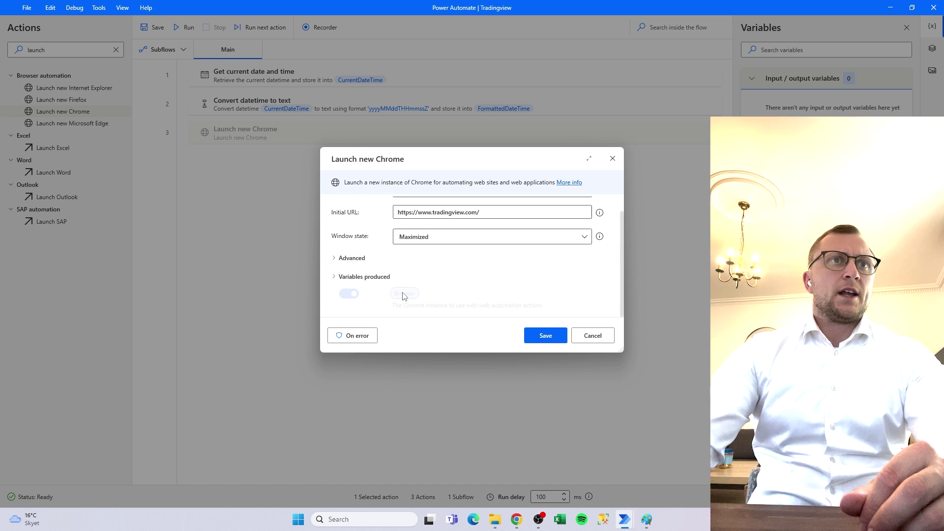
{"action": "left_click", "coordinate": [406, 293]}
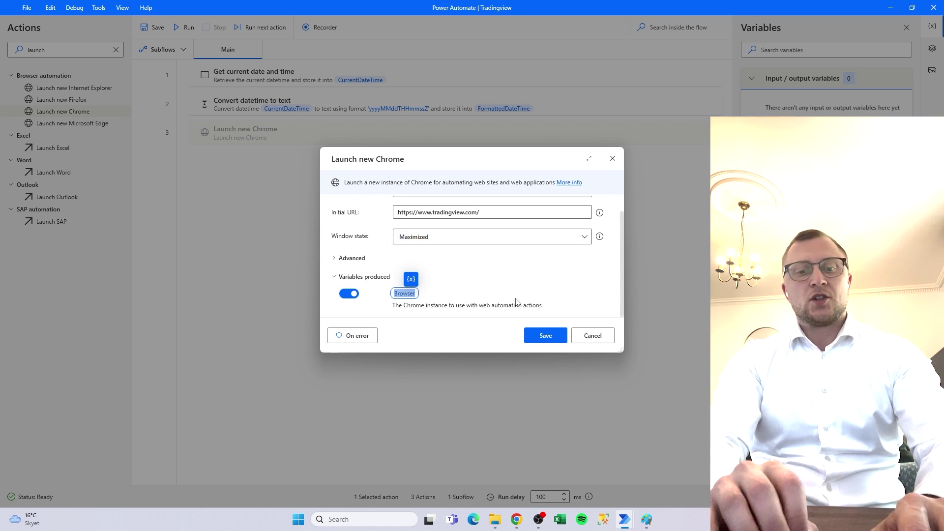
{"action": "type", "text": "Trad"}
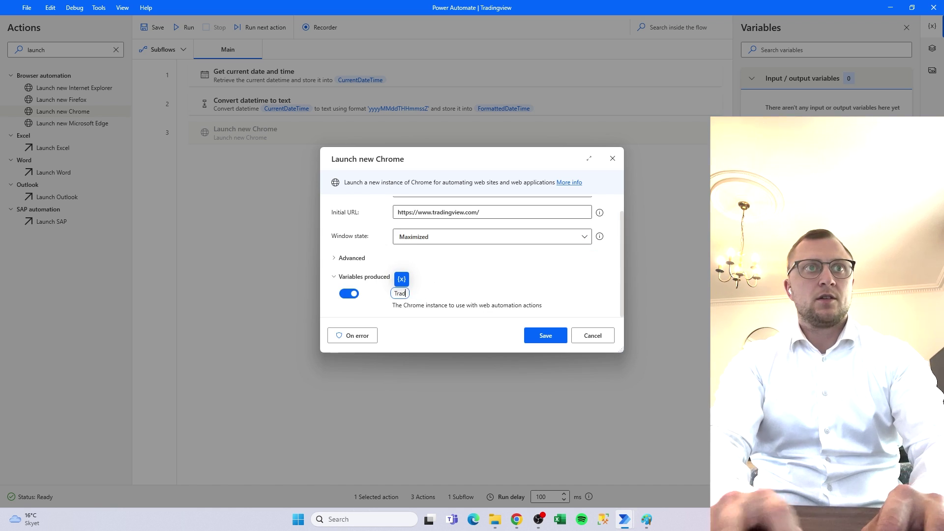
{"action": "type", "text": "nigViewBro"}
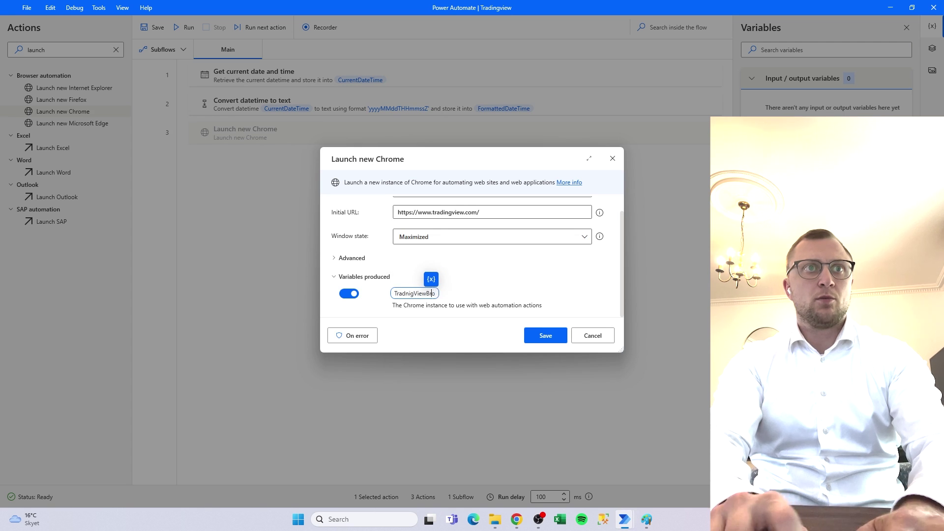
{"action": "type", "text": "wser"}
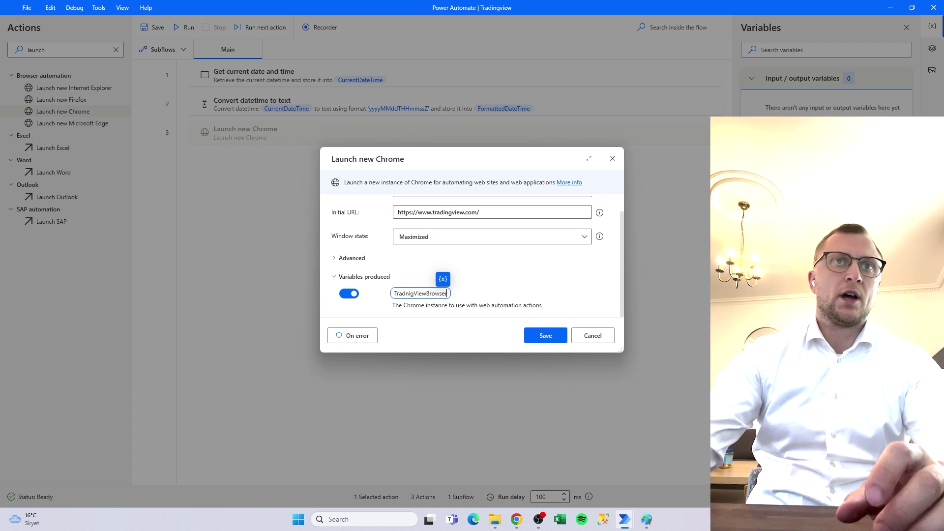
{"action": "left_click", "coordinate": [559, 339]}
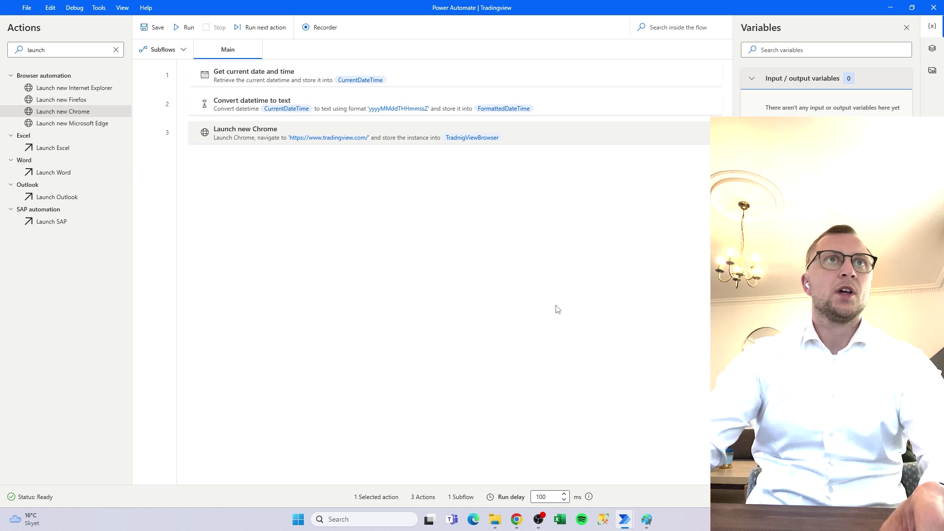
- Reopen the Launch new Chrome action, correct its produced variable name to TradingViewBrowser and save it
{"action": "double_click", "coordinate": [469, 137]}
{"action": "scroll", "coordinate": [416, 297], "scroll_direction": "down", "scroll_amount": 1}
{"action": "double_click", "coordinate": [415, 295]}
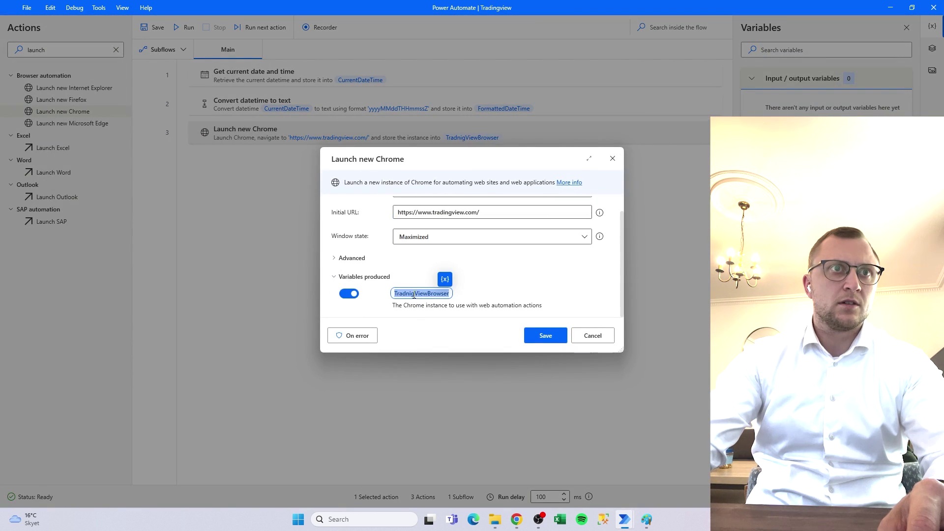
{"action": "type", "text": "Tradig"}
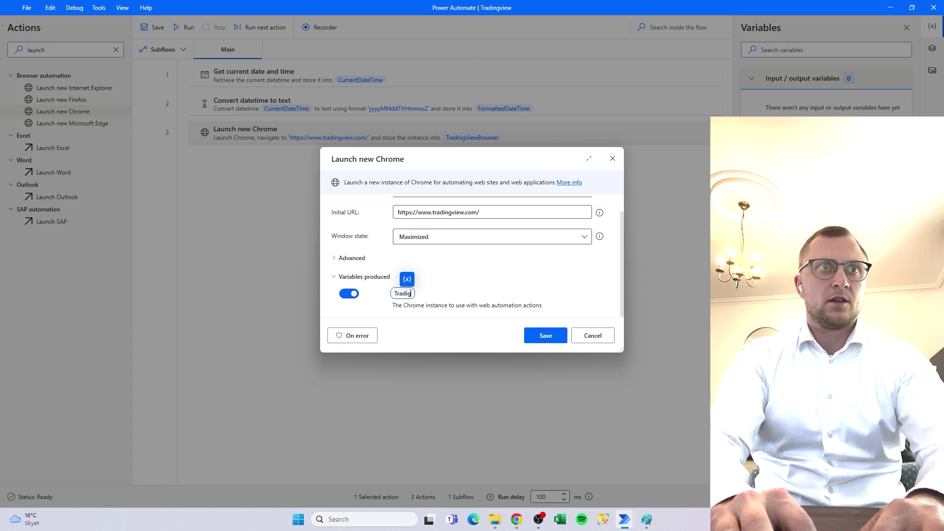
{"action": "type", "text": "gViewBrowser"}
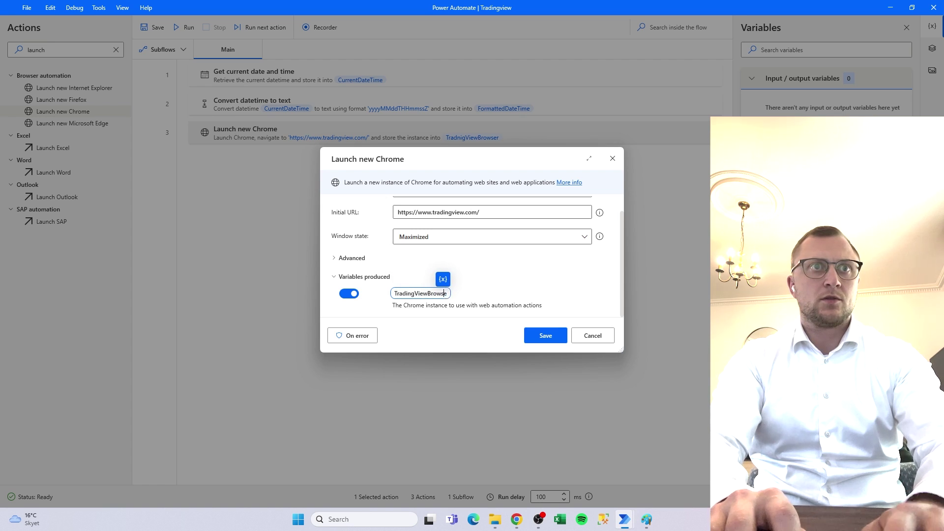
{"action": "left_click", "coordinate": [559, 334]}
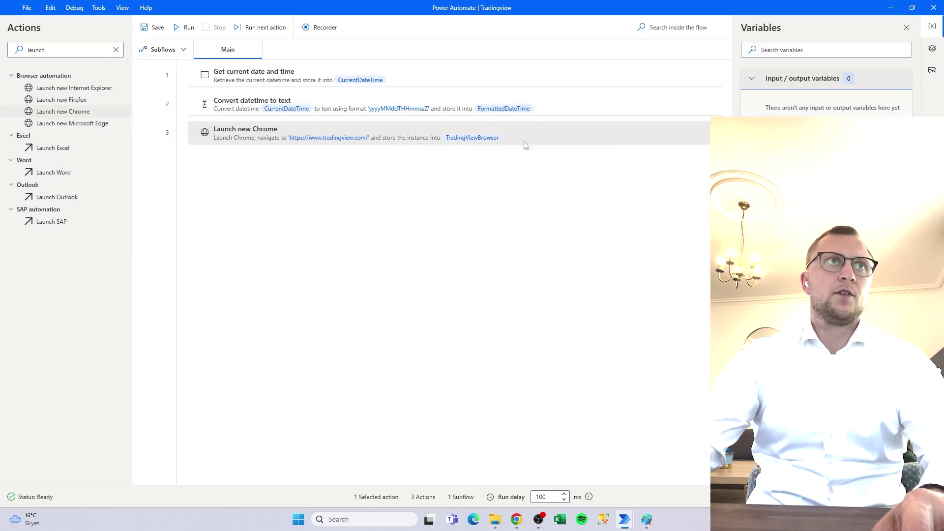
- Run the flow to test launching TradingView in Chrome and minimize the opened browser window
{"action": "key", "text": "F5"}
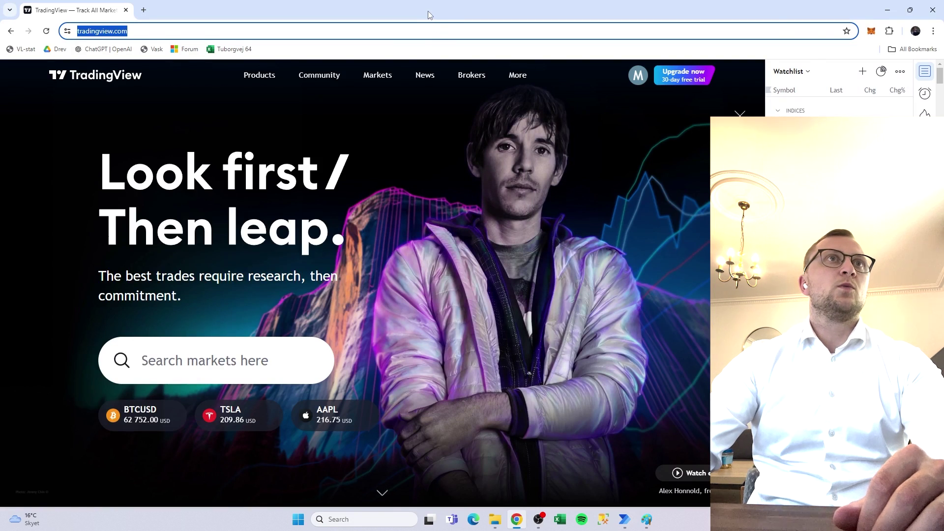
{"action": "key", "text": "super+Down"}
{"action": "key", "text": "super+Down"}
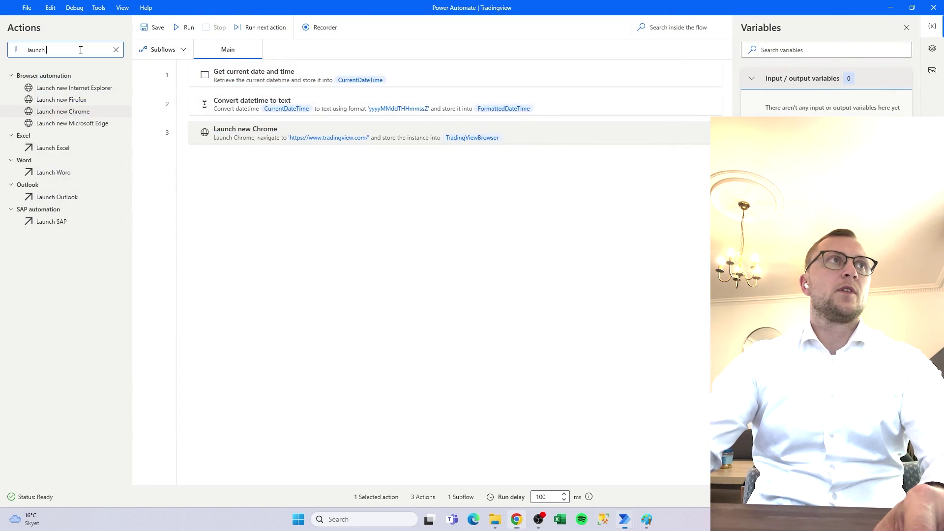
- Search the actions for "ui ele" and add Hover mouse over UI element in window below Launch new Chrome
{"action": "key", "text": "ctrl+a"}
{"action": "key", "text": "BackSpace"}
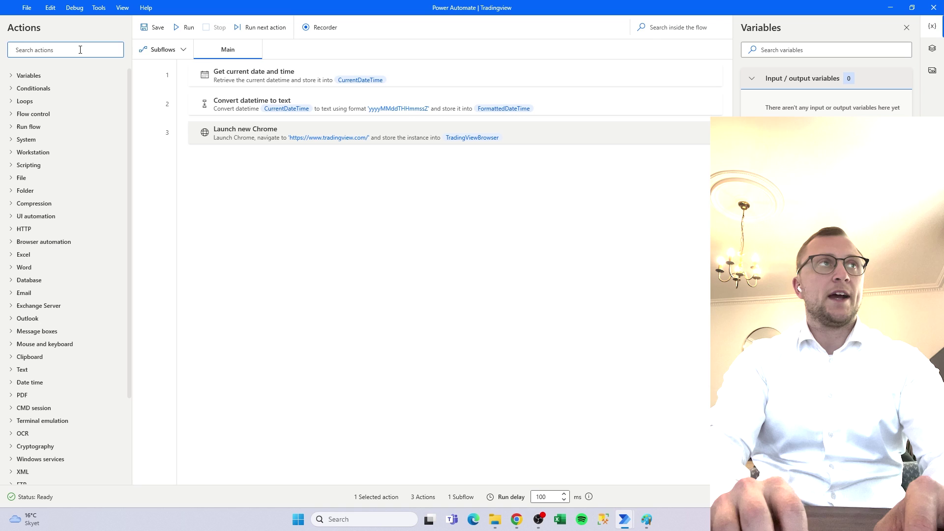
{"action": "type", "text": "ui ele"}
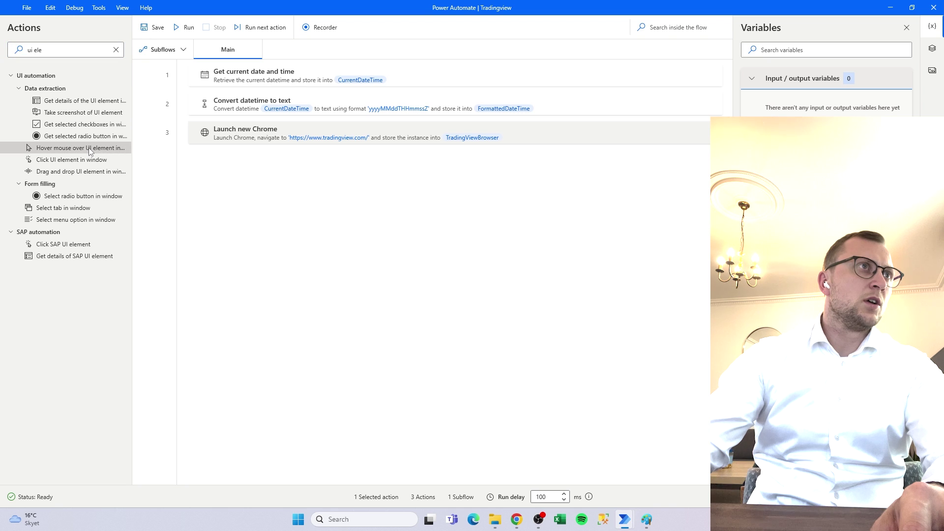
{"action": "left_click_drag", "start_coordinate": [48, 152], "coordinate": [205, 169]}
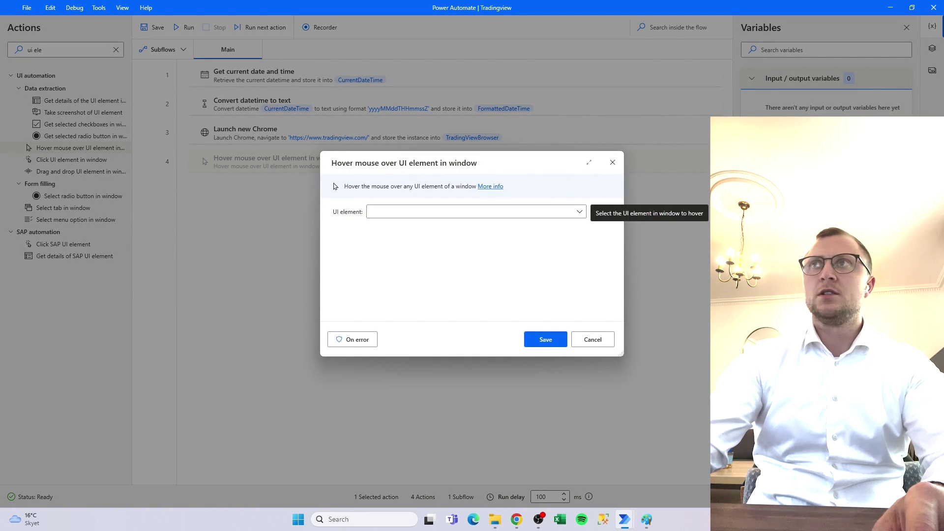
- Capture TradingView's Markets hyperlink as a new UI element for the hover action and save the action
{"action": "key", "text": "alt+Tab"}
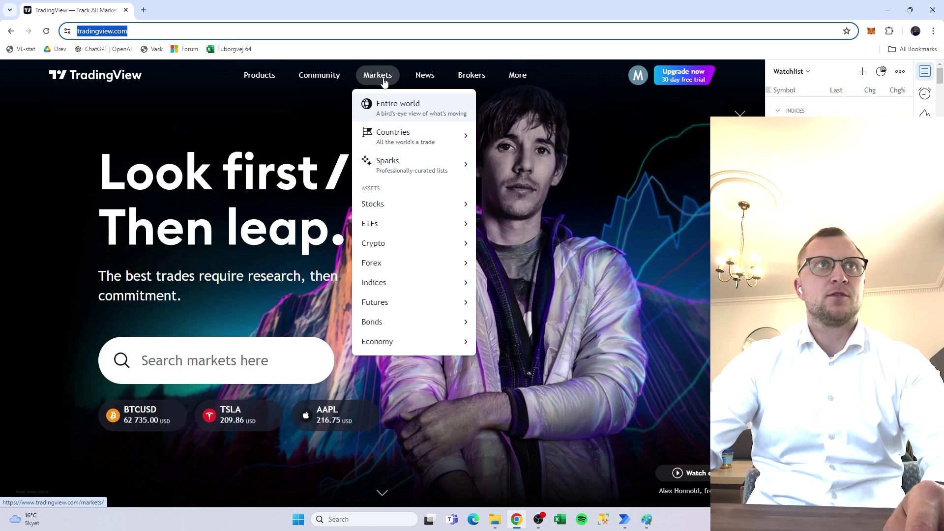
{"action": "mouse_move", "coordinate": [371, 206]}
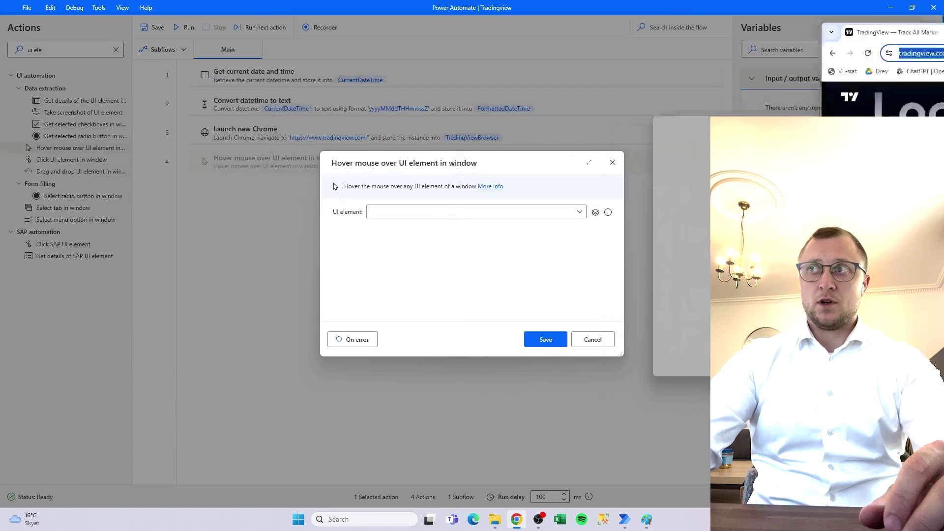
{"action": "left_click", "coordinate": [582, 217]}
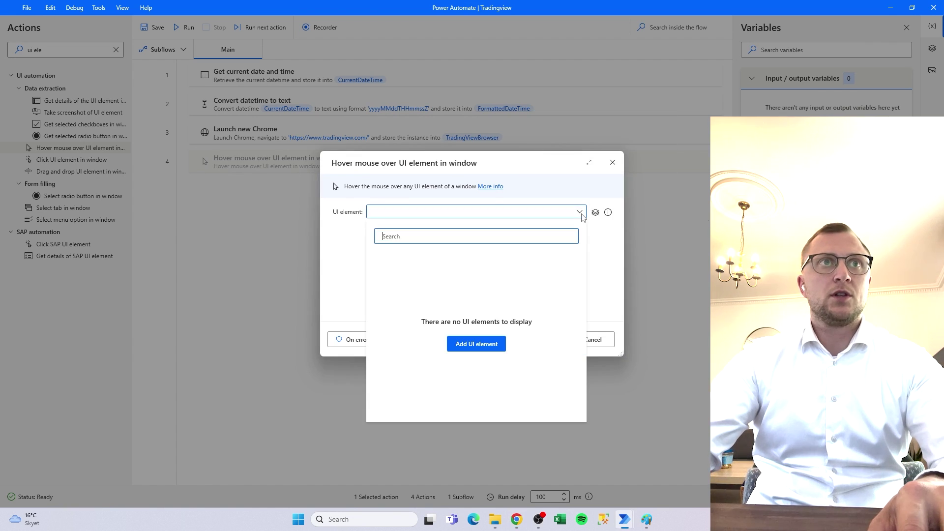
{"action": "left_click", "coordinate": [477, 344]}
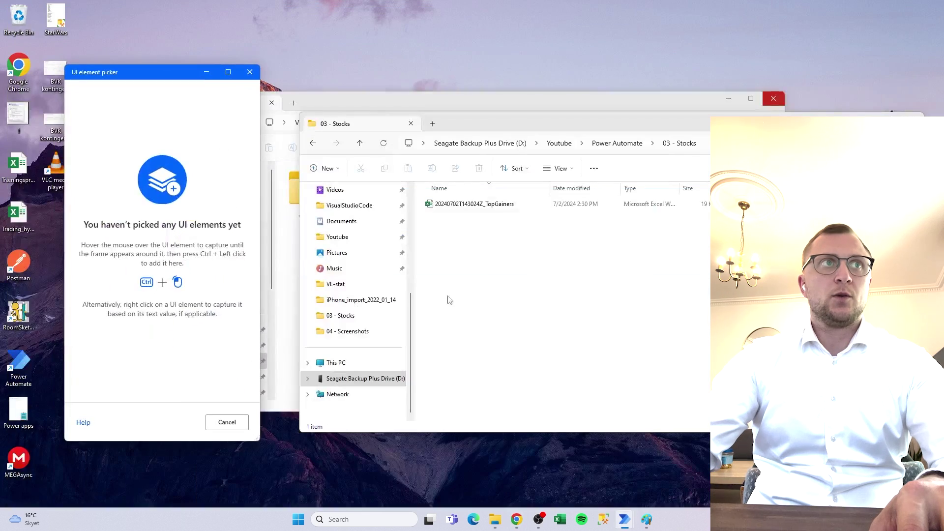
{"action": "key", "text": "alt+Tab"}
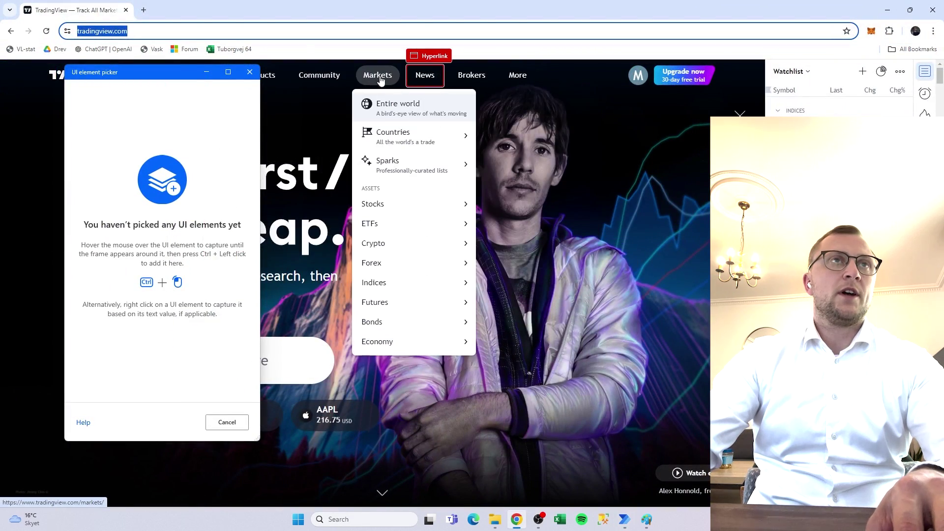
{"action": "mouse_move", "coordinate": [398, 78]}
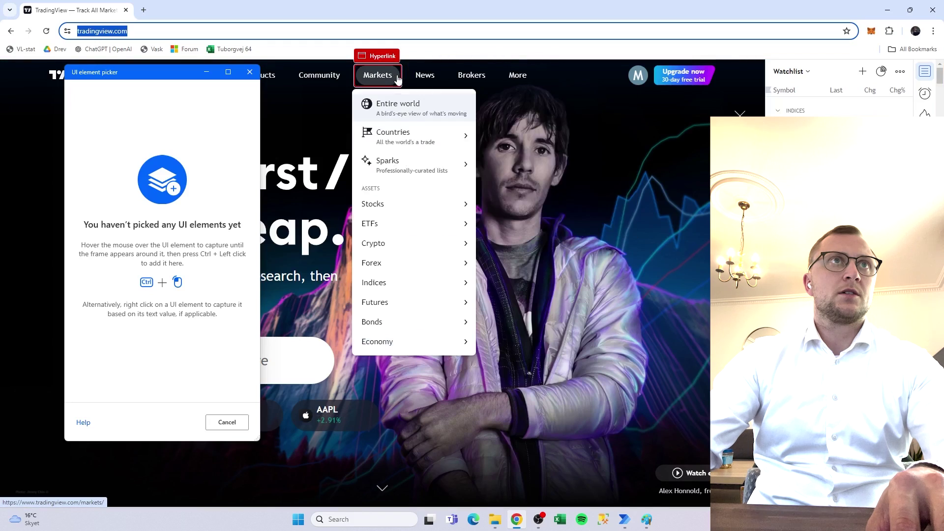
{"action": "left_click", "coordinate": [360, 73], "text": "ctrl"}
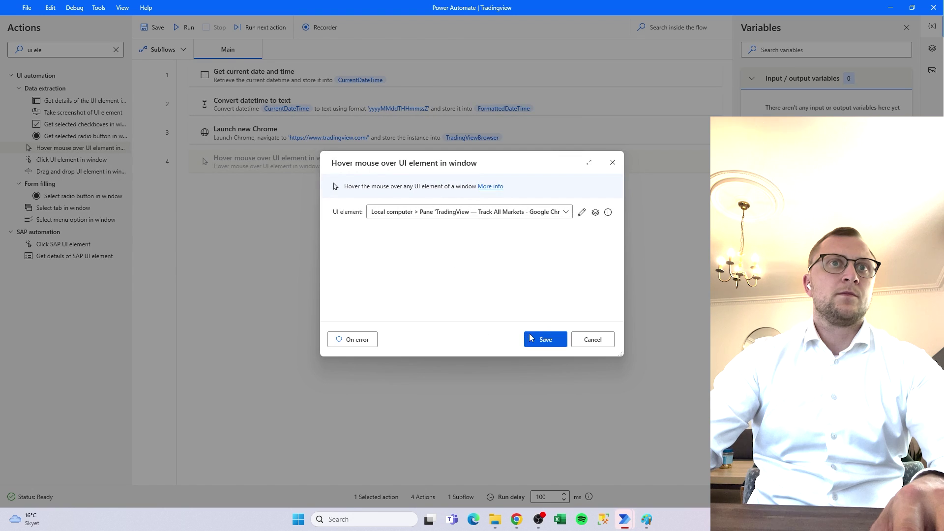
{"action": "left_click", "coordinate": [538, 339]}
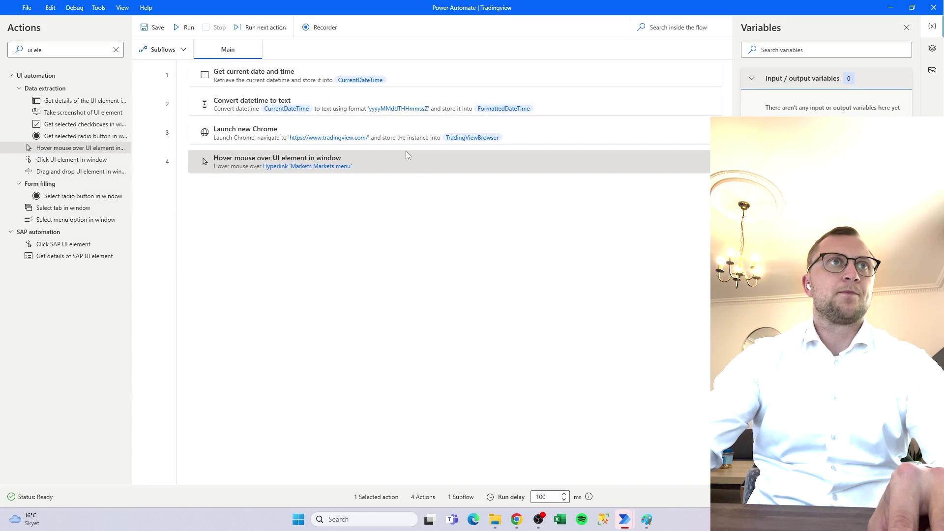
- Duplicate the Markets hover action below itself, capture TradingView's Stocks hyperlink as its new UI element and save the action
{"action": "key", "text": "ctrl+v"}
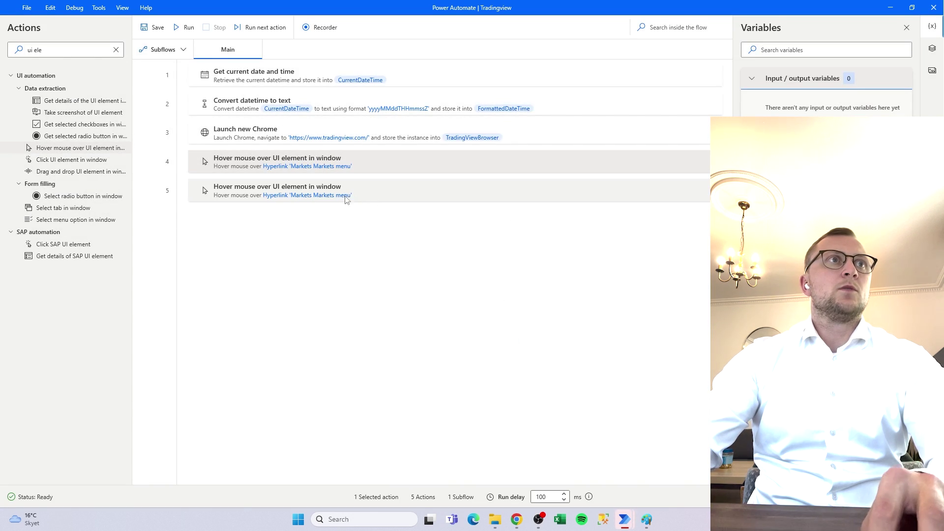
{"action": "double_click", "coordinate": [392, 191]}
{"action": "left_click", "coordinate": [566, 212]}
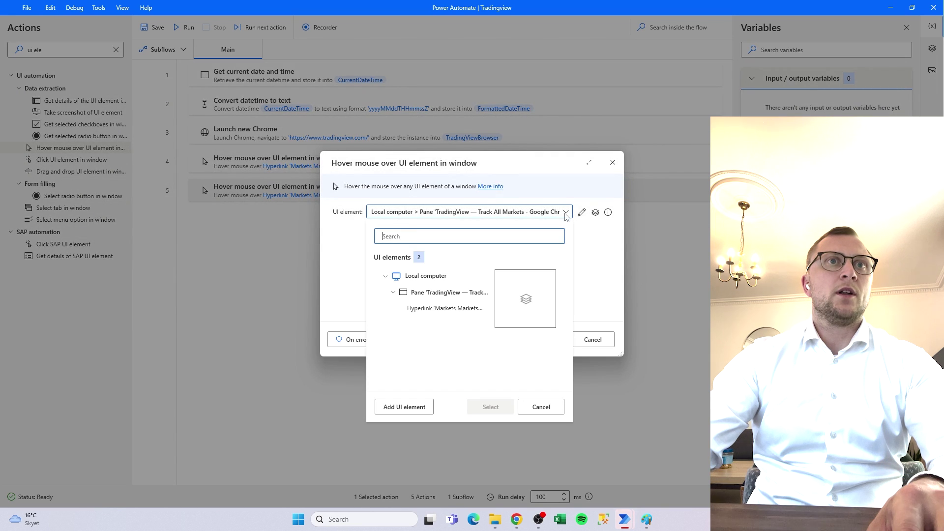
{"action": "left_click", "coordinate": [418, 407]}
{"action": "mouse_move", "coordinate": [389, 84]}
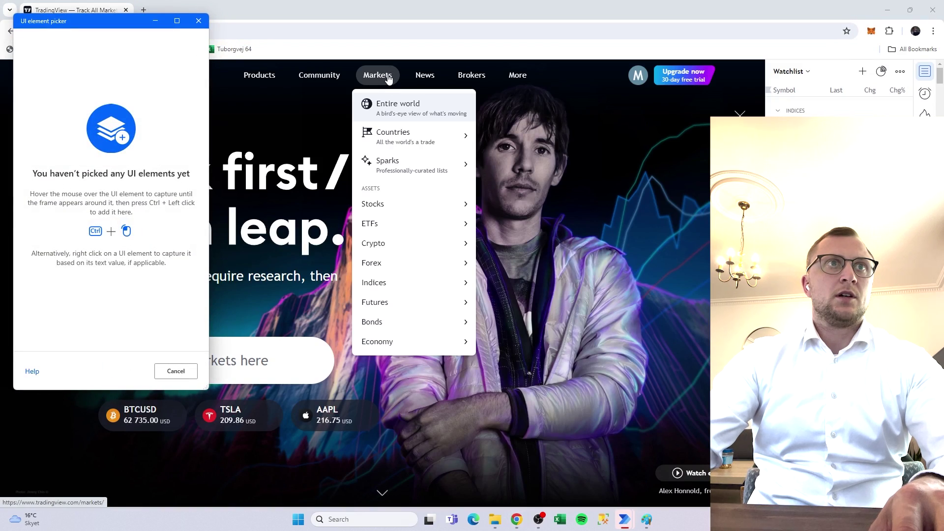
{"action": "mouse_move", "coordinate": [377, 209]}
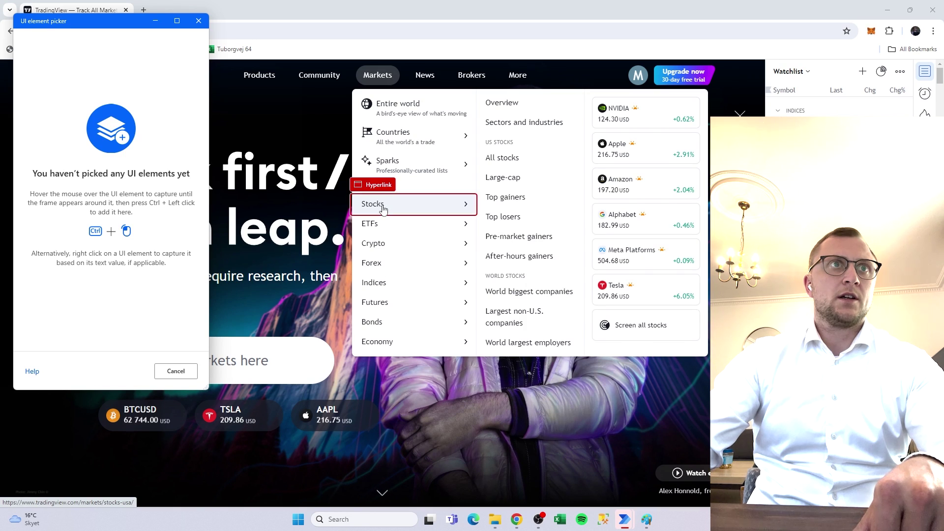
{"action": "left_click", "coordinate": [385, 209], "text": "ctrl"}
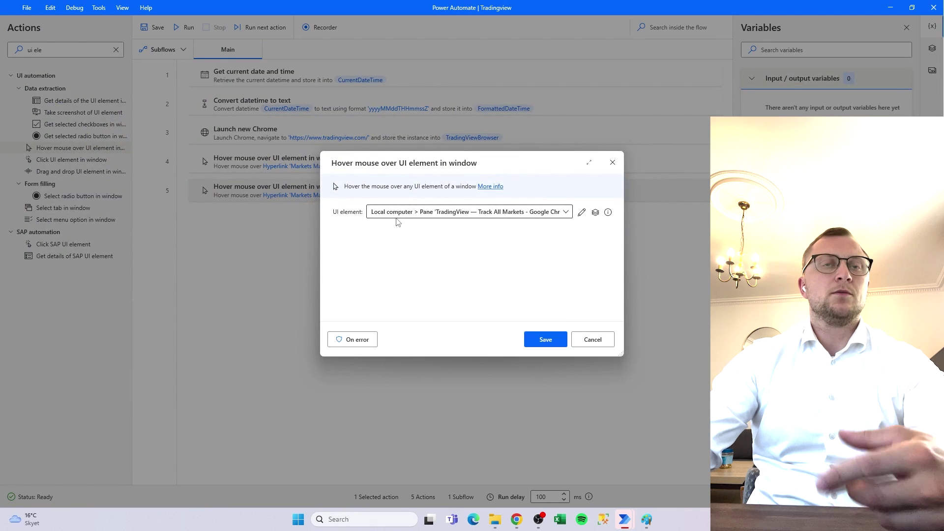
{"action": "left_click", "coordinate": [551, 343]}
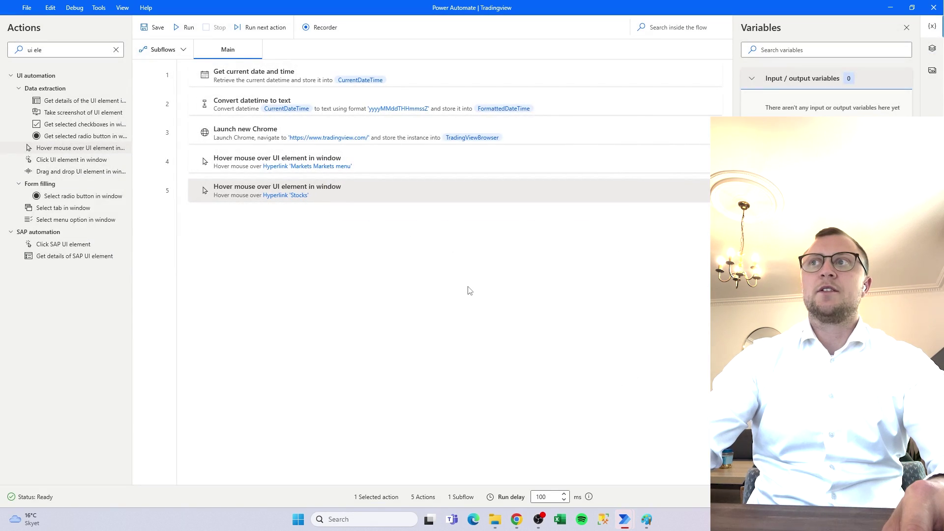
- Search the actions for "click" and add Click link on web page below the Stocks hover action
{"action": "left_click", "coordinate": [65, 50]}
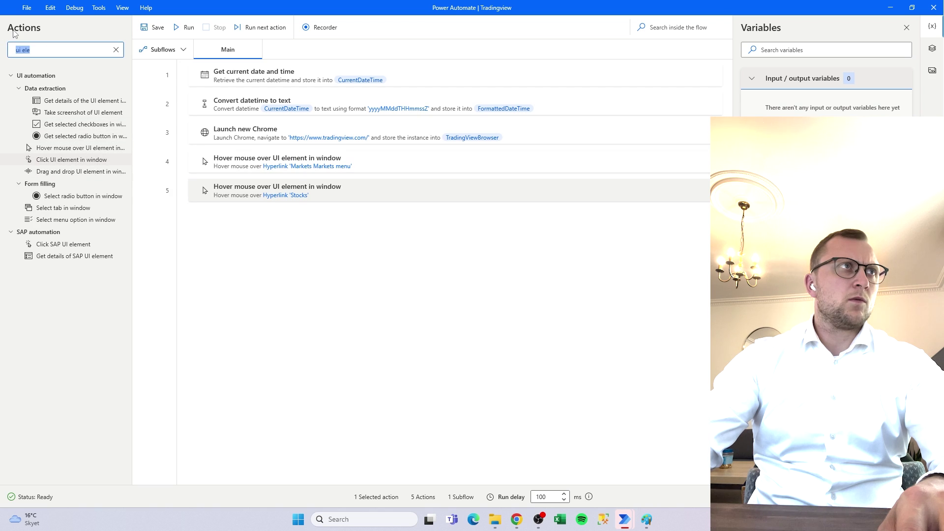
{"action": "type", "text": "click"}
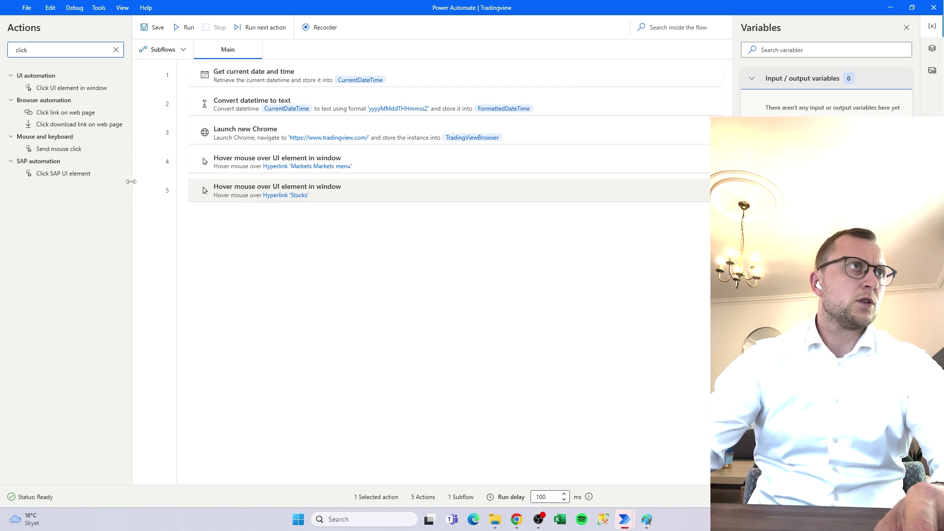
{"action": "left_click", "coordinate": [64, 114]}
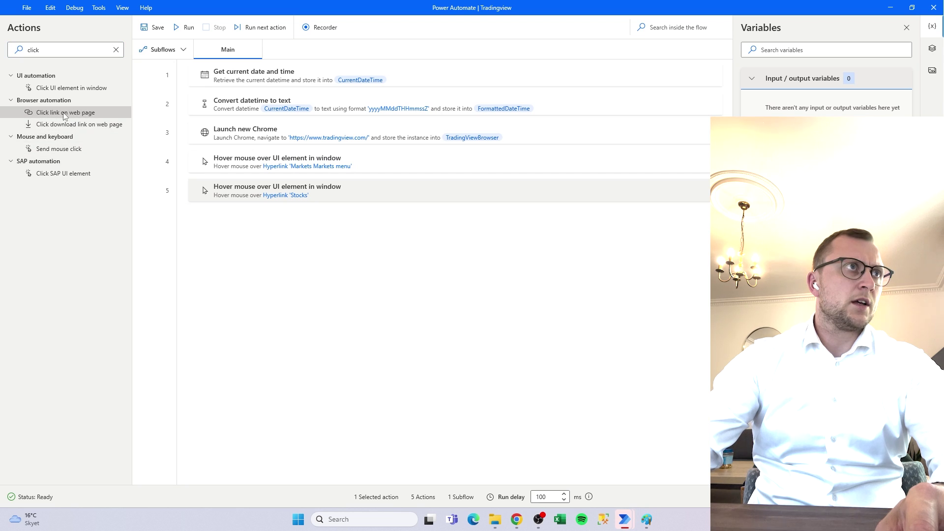
{"action": "left_click_drag", "start_coordinate": [65, 115], "coordinate": [275, 212]}
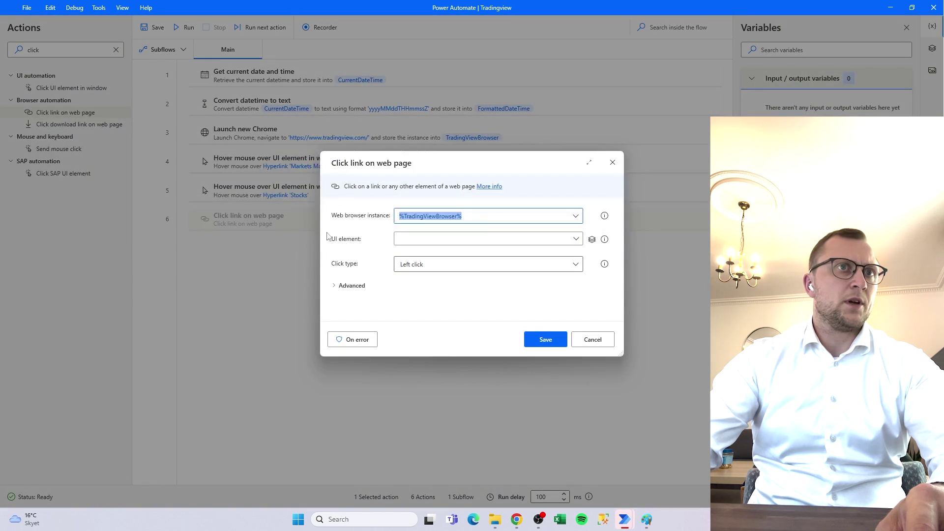
- Capture TradingView's Top gainers link as the UI element for the click action and save the action
{"action": "left_click", "coordinate": [482, 216]}
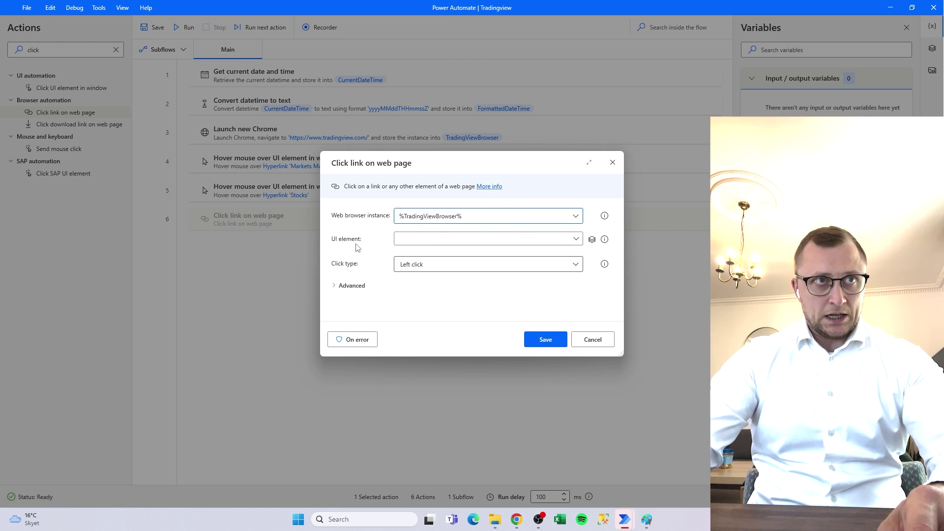
{"action": "left_click", "coordinate": [577, 240]}
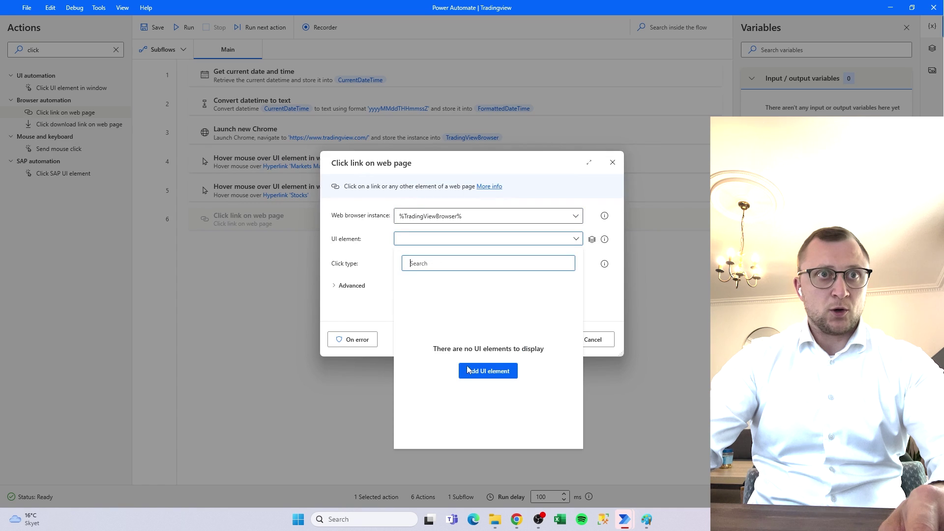
{"action": "left_click", "coordinate": [501, 375]}
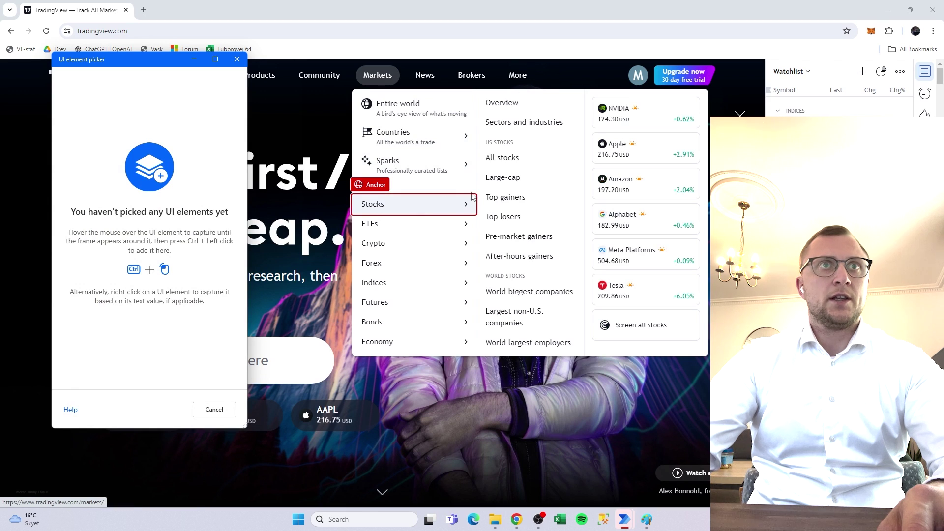
{"action": "left_click", "coordinate": [499, 200], "text": "ctrl"}
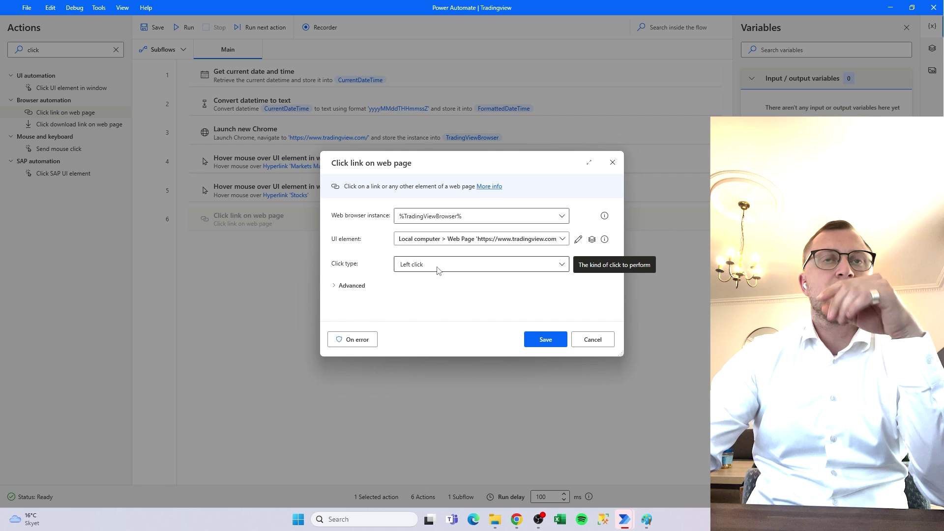
{"action": "left_click", "coordinate": [546, 339]}
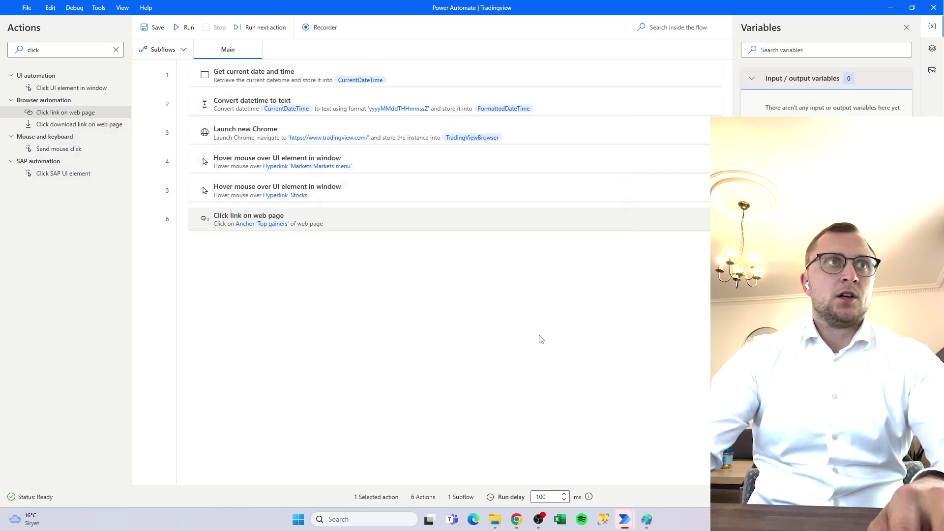
{"action": "left_click", "coordinate": [456, 302]}
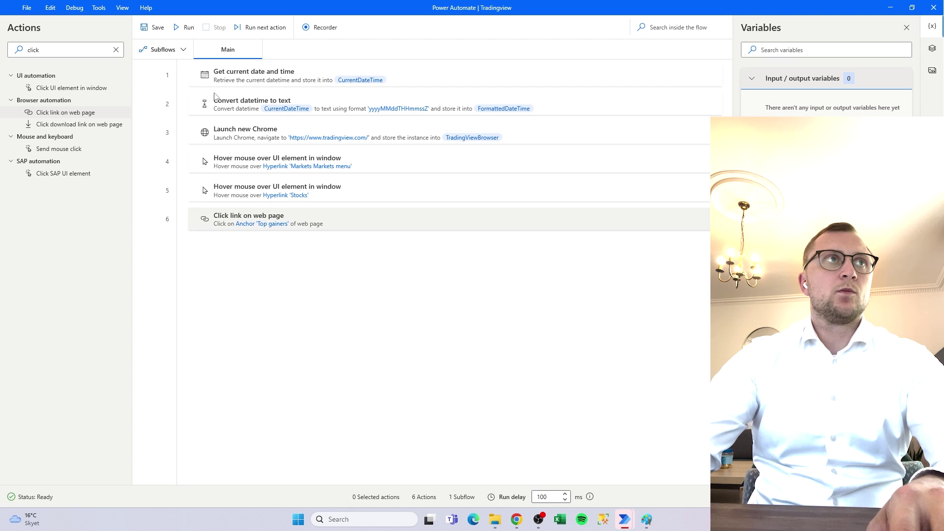
- Save the flow and run it to test the navigation through Markets and Stocks to Top gainers
{"action": "left_click", "coordinate": [154, 27]}
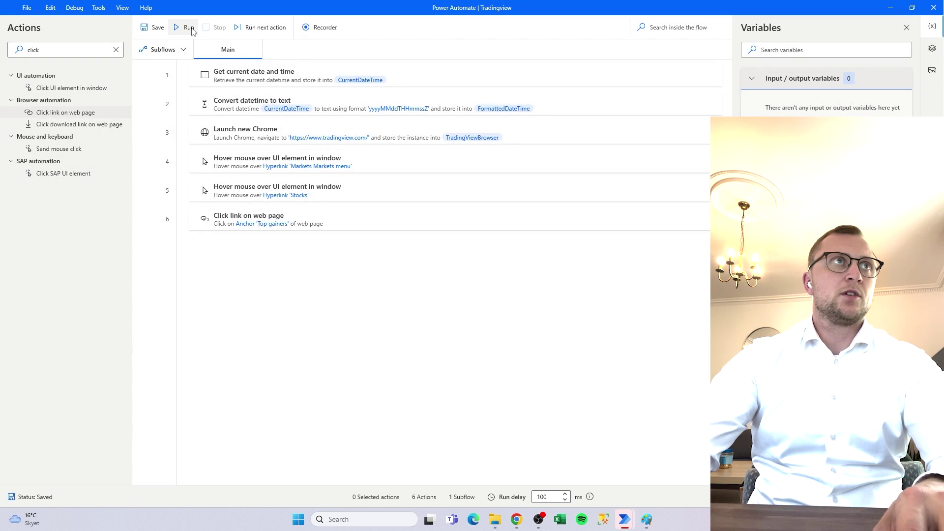
{"action": "left_click", "coordinate": [187, 27]}
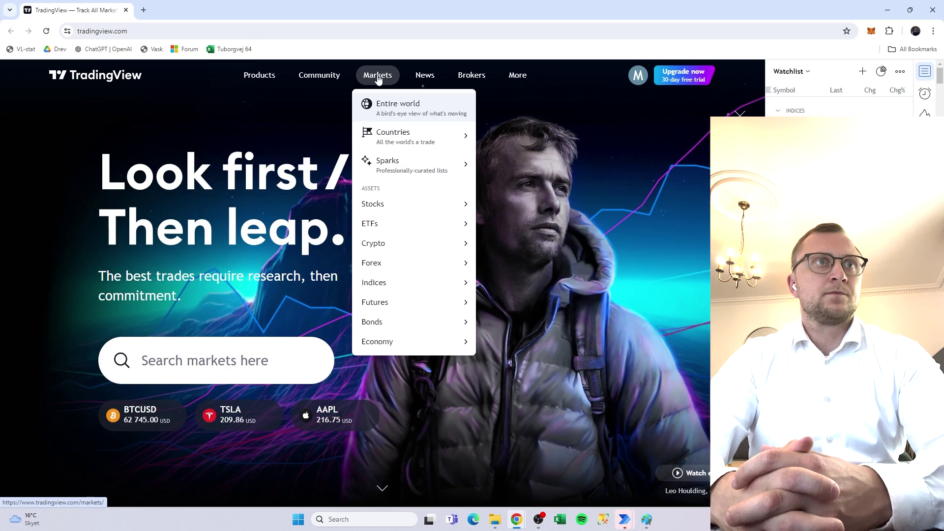
{"action": "mouse_move", "coordinate": [415, 208]}
{"action": "left_click", "coordinate": [529, 199]}
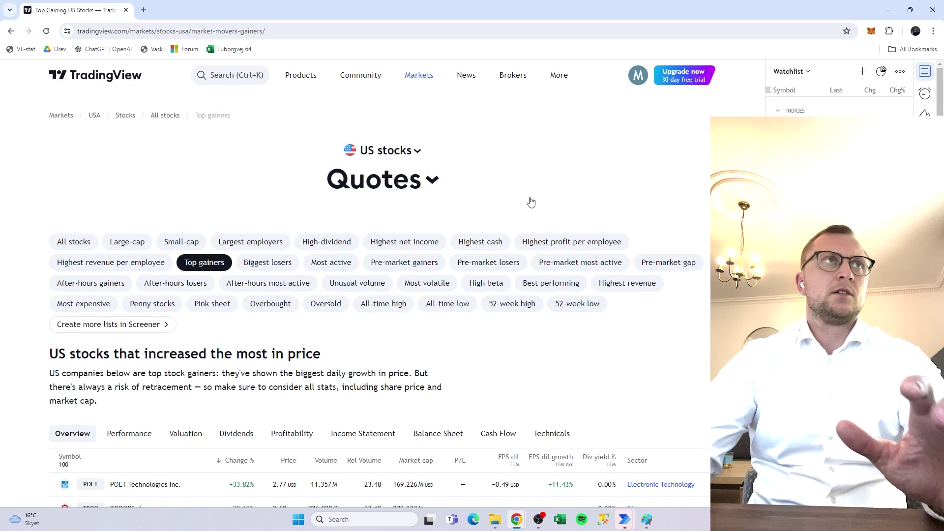
{"action": "left_click", "coordinate": [622, 523]}
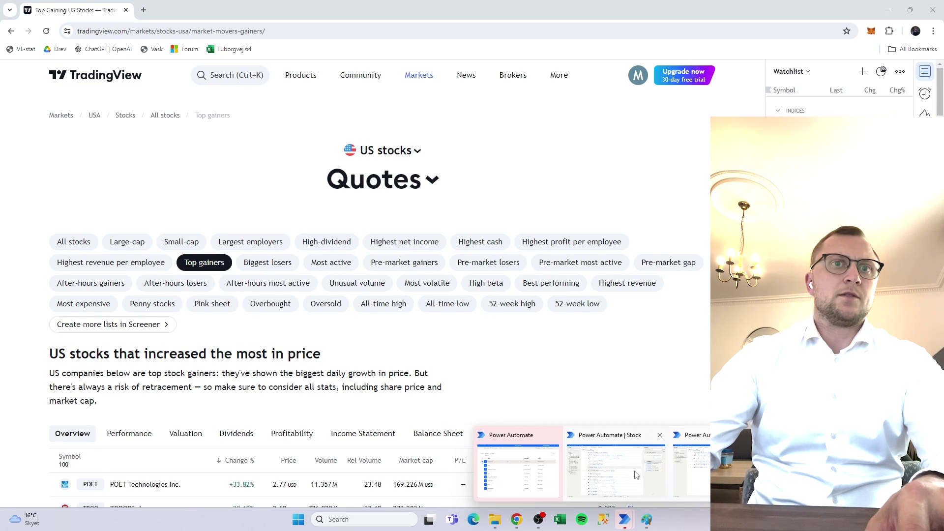
{"action": "left_click", "coordinate": [637, 447]}
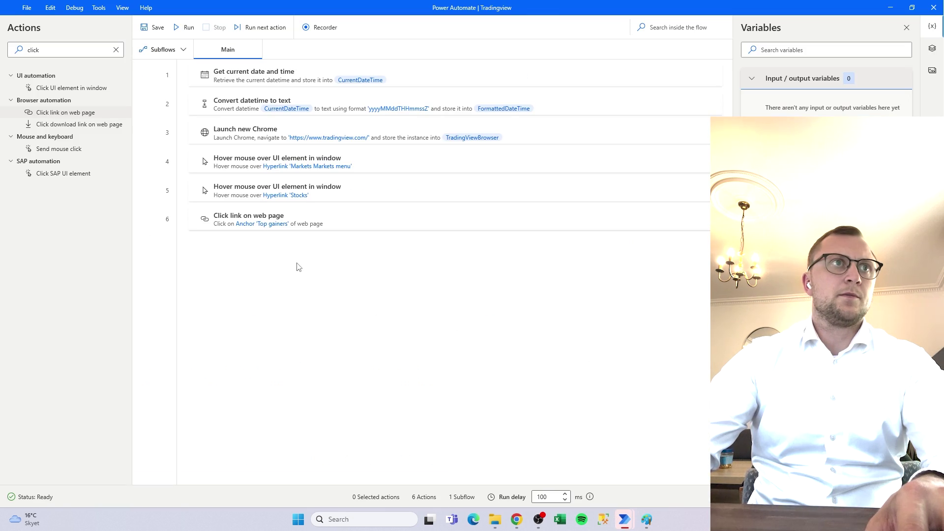
{"action": "left_click", "coordinate": [522, 525]}
{"action": "left_click", "coordinate": [562, 478]}
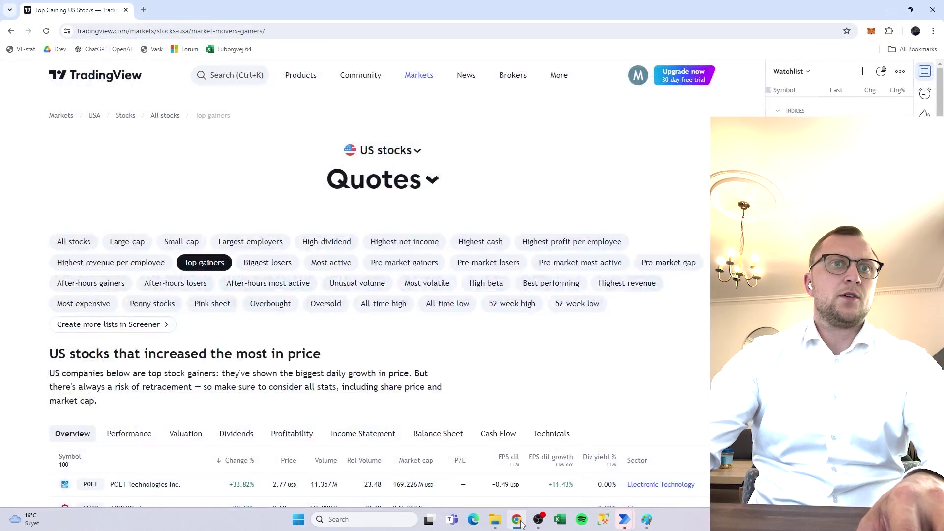
{"action": "key", "text": "alt+Tab"}
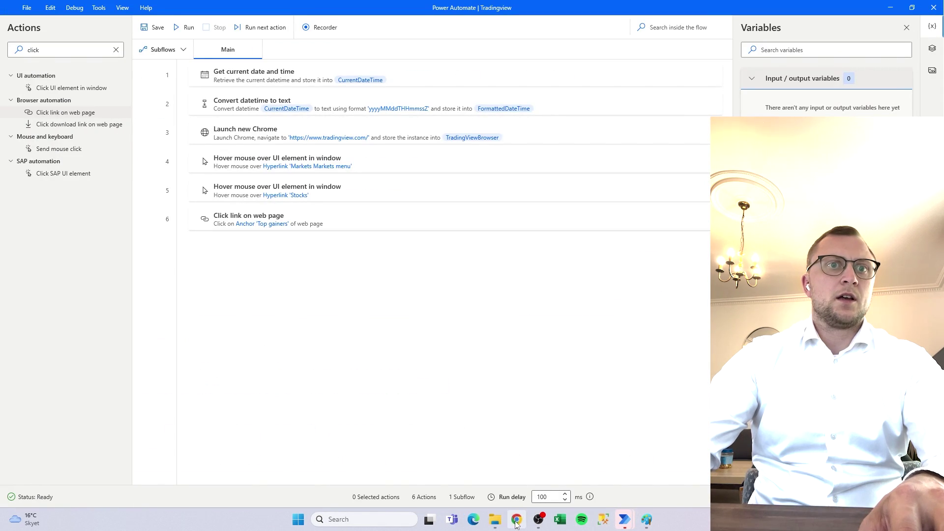
{"action": "key", "text": "alt+Tab"}
- Examine the top gainers page's address and the rows and columns of its stock table
{"action": "scroll", "coordinate": [509, 356], "scroll_direction": "down", "scroll_amount": 4}
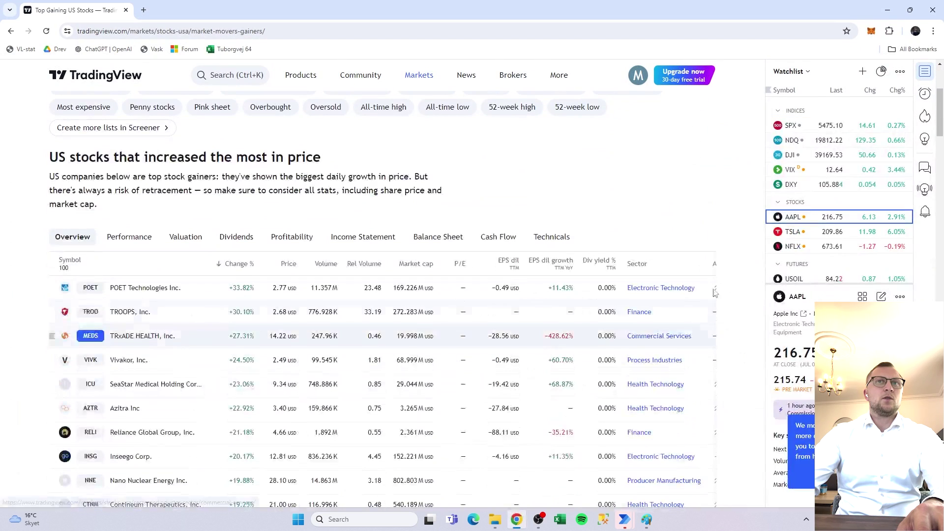
{"action": "left_click", "coordinate": [208, 32]}
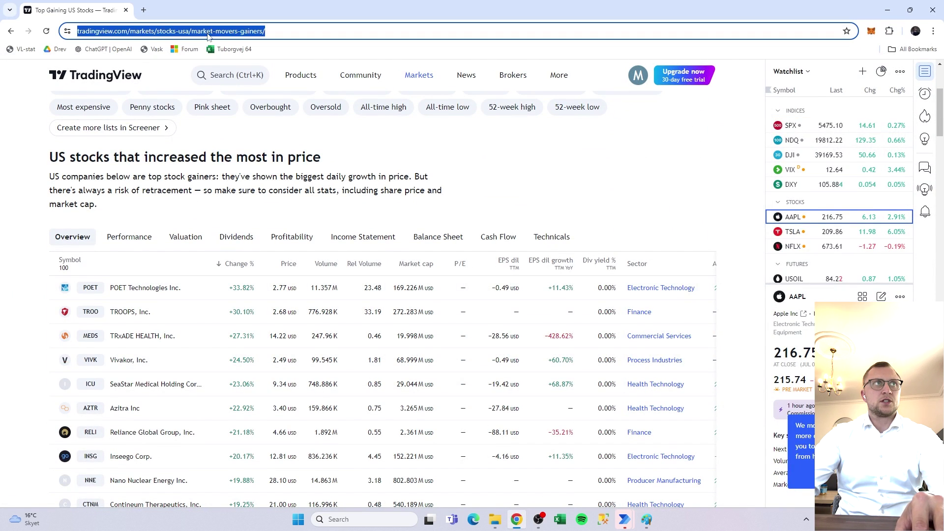
{"action": "left_click", "coordinate": [523, 184]}
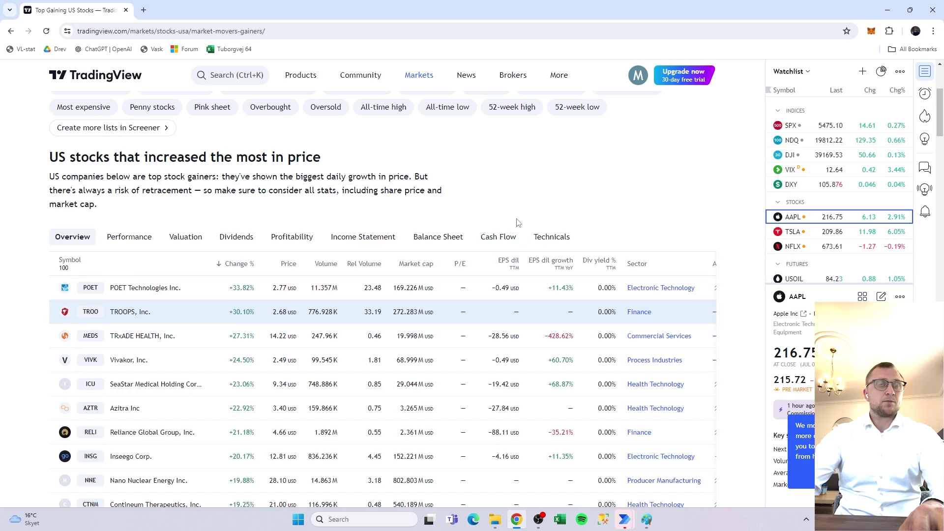
{"action": "scroll", "coordinate": [511, 216], "scroll_direction": "up", "scroll_amount": 4}
{"action": "scroll", "coordinate": [492, 295], "scroll_direction": "down", "scroll_amount": 6}
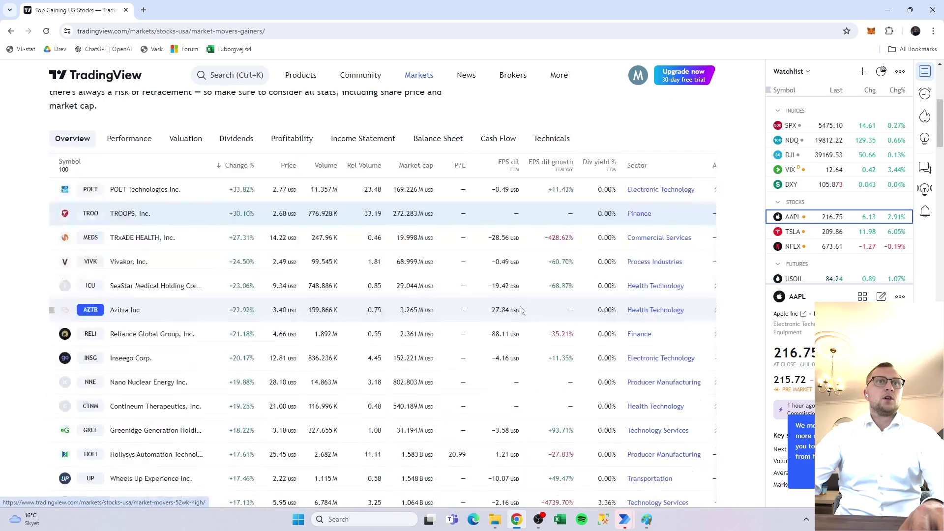
{"action": "scroll", "coordinate": [445, 431], "scroll_direction": "down", "scroll_amount": 3}
{"action": "scroll", "coordinate": [445, 432], "scroll_direction": "down", "scroll_amount": 20}
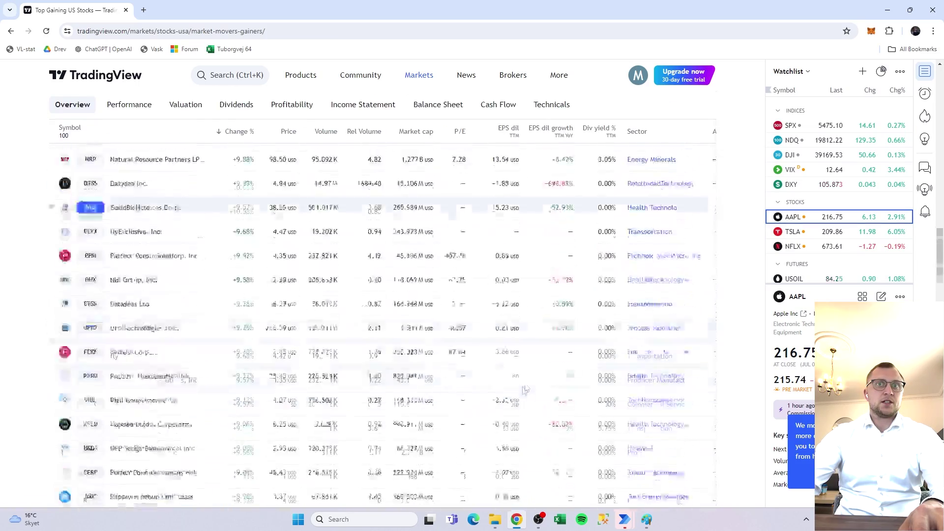
{"action": "scroll", "coordinate": [509, 377], "scroll_direction": "up", "scroll_amount": 15}
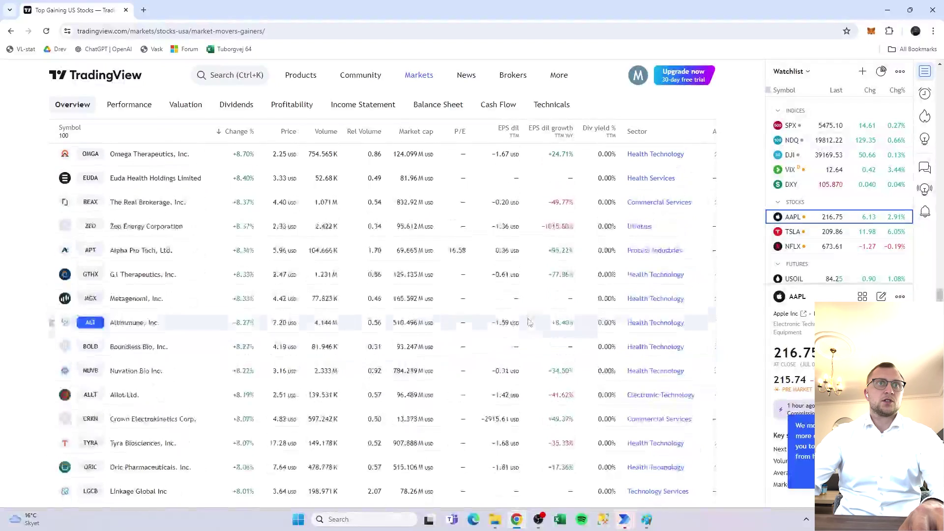
{"action": "scroll", "coordinate": [664, 281], "scroll_direction": "right", "scroll_amount": 2}
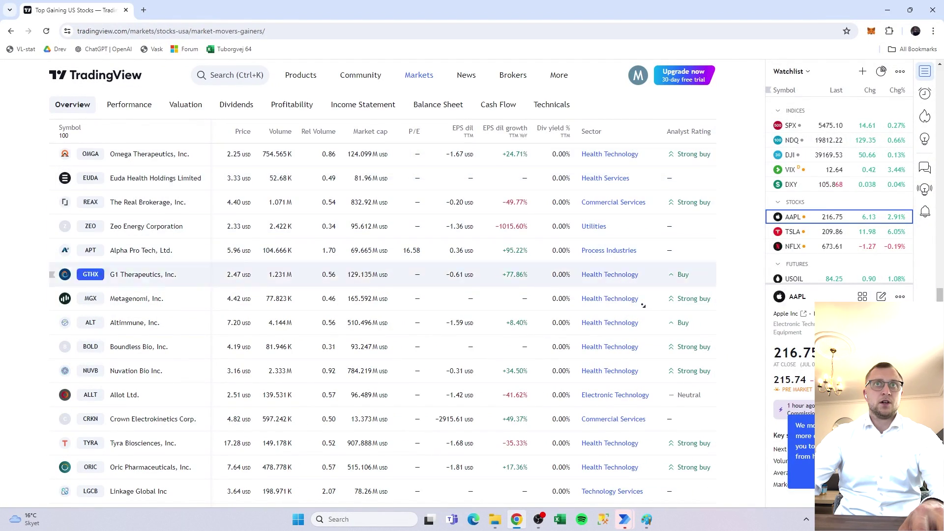
{"action": "scroll", "coordinate": [368, 295], "scroll_direction": "left", "scroll_amount": 2}
{"action": "scroll", "coordinate": [369, 295], "scroll_direction": "right", "scroll_amount": 2}
{"action": "scroll", "coordinate": [626, 275], "scroll_direction": "left", "scroll_amount": 2}
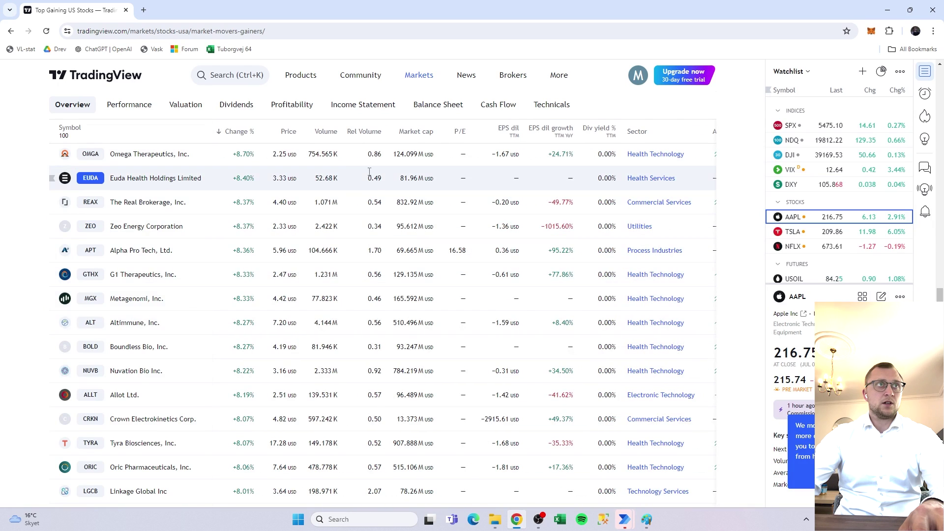
- Minimize the browser window and search the Power Automate actions for "extract"
{"action": "left_click", "coordinate": [887, 10]}
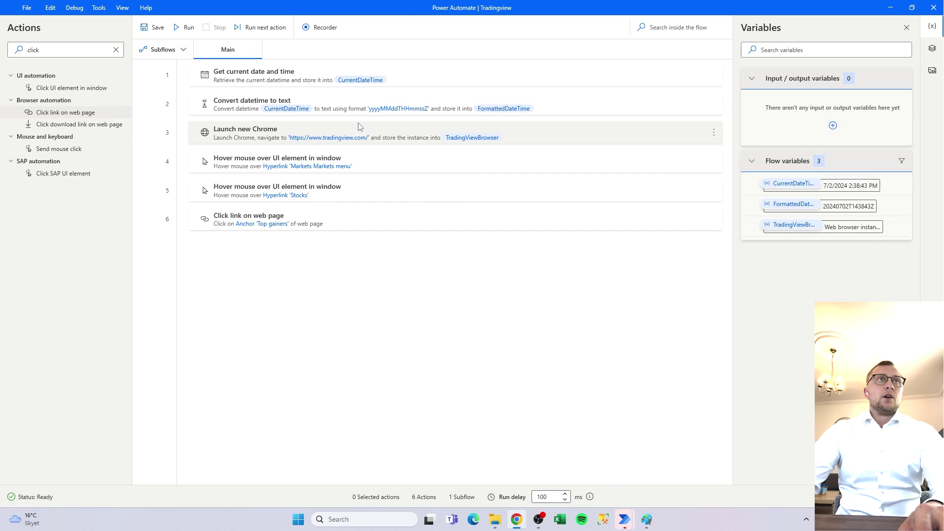
{"action": "left_click", "coordinate": [57, 51]}
{"action": "key", "text": "ctrl+a"}
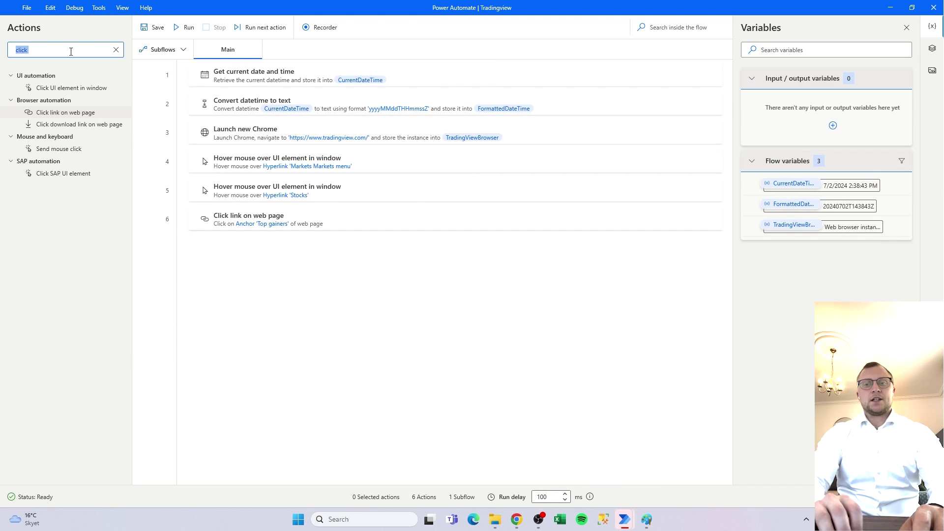
{"action": "type", "text": "extract da"}
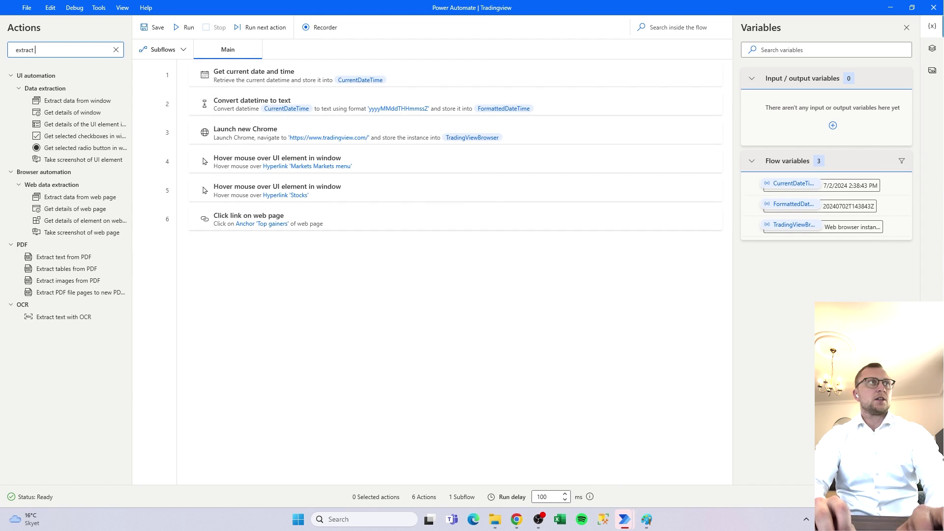
{"action": "key", "text": "BackSpace"}
{"action": "key", "text": "BackSpace"}
{"action": "key", "text": "BackSpace"}
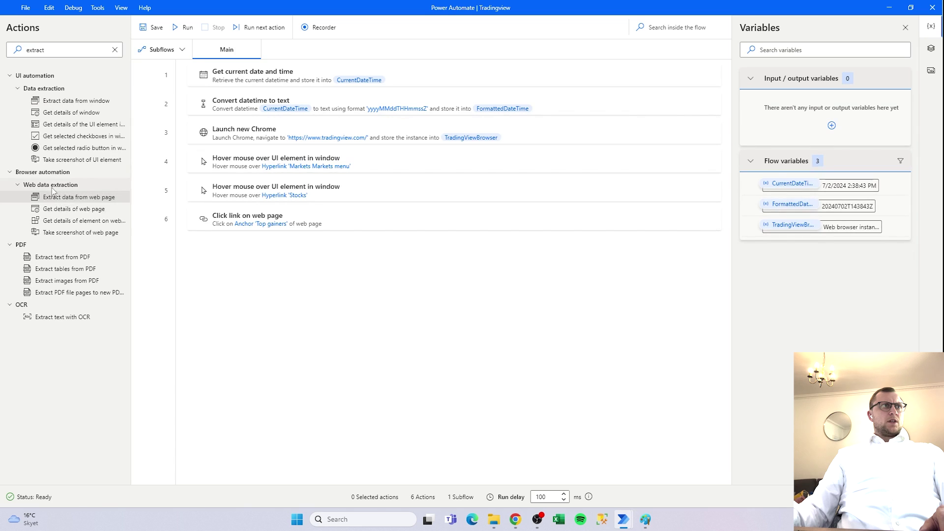
- Add an Extract data from web page action for the TradingViewBrowser instance at the end of the flow and save it
{"action": "left_click", "coordinate": [52, 199]}
{"action": "left_click_drag", "start_coordinate": [60, 201], "coordinate": [332, 273]}
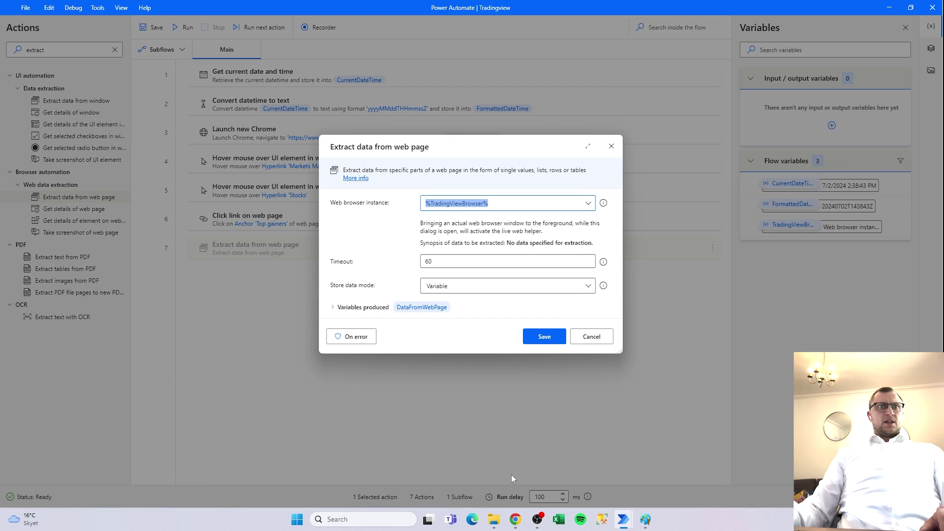
{"action": "mouse_move", "coordinate": [511, 524]}
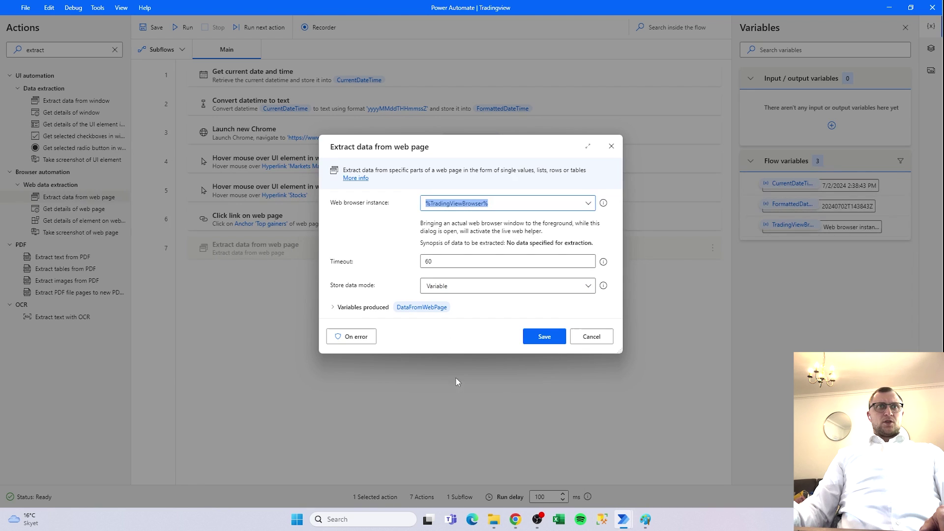
{"action": "left_click", "coordinate": [515, 519]}
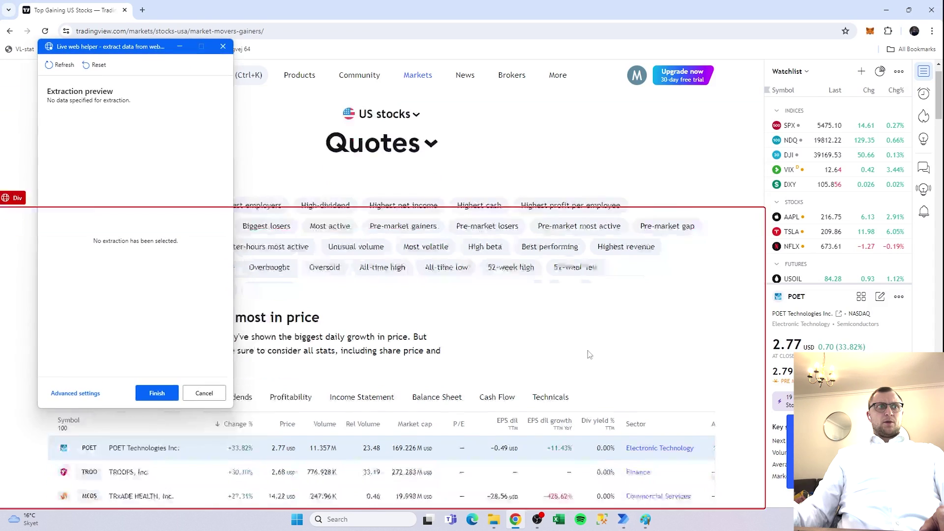
{"action": "scroll", "coordinate": [580, 320], "scroll_direction": "down", "scroll_amount": 2}
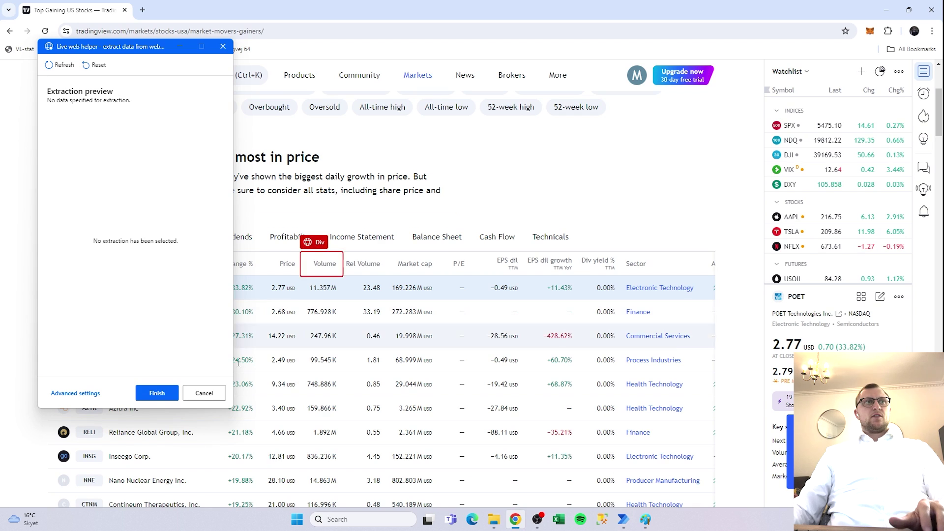
{"action": "left_click", "coordinate": [204, 393]}
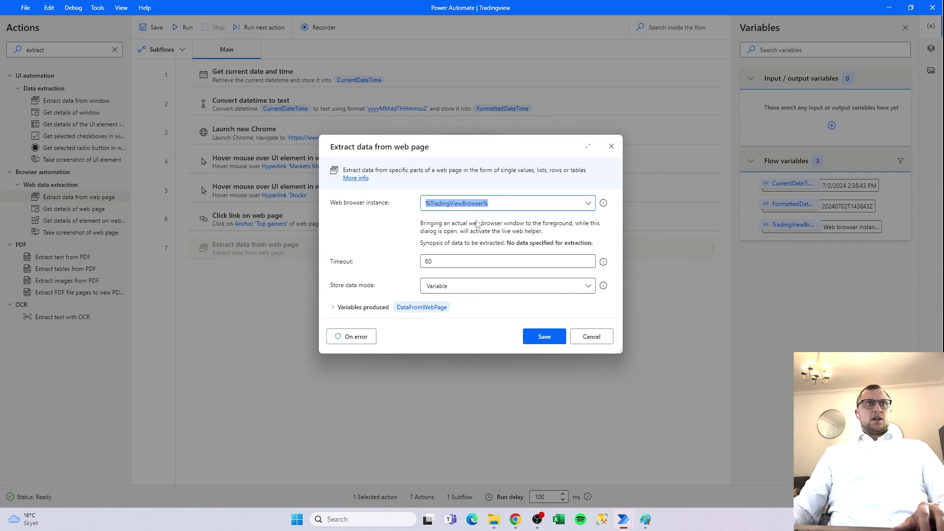
{"action": "left_click", "coordinate": [544, 338]}
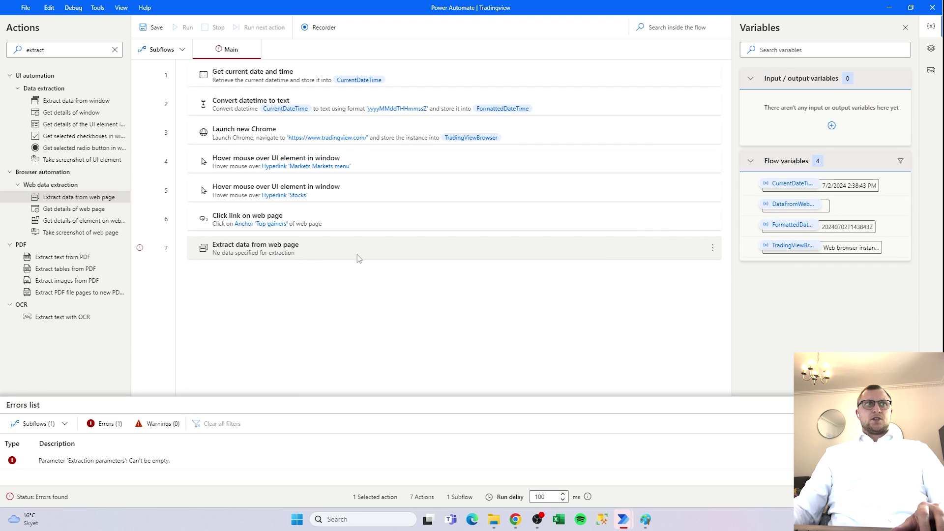
- Reopen the web data extraction action and bring up its live web helper beside the top gainers stock table
{"action": "double_click", "coordinate": [305, 252]}
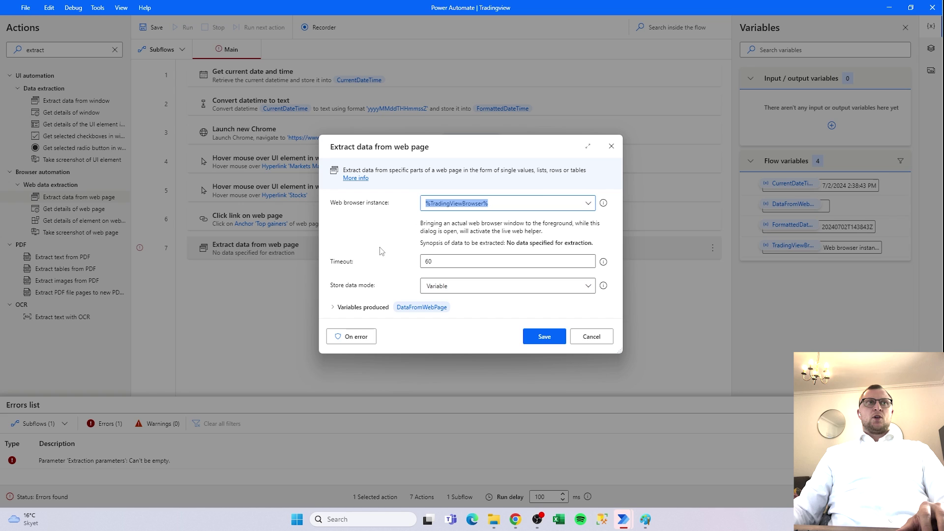
{"action": "left_click", "coordinate": [518, 525]}
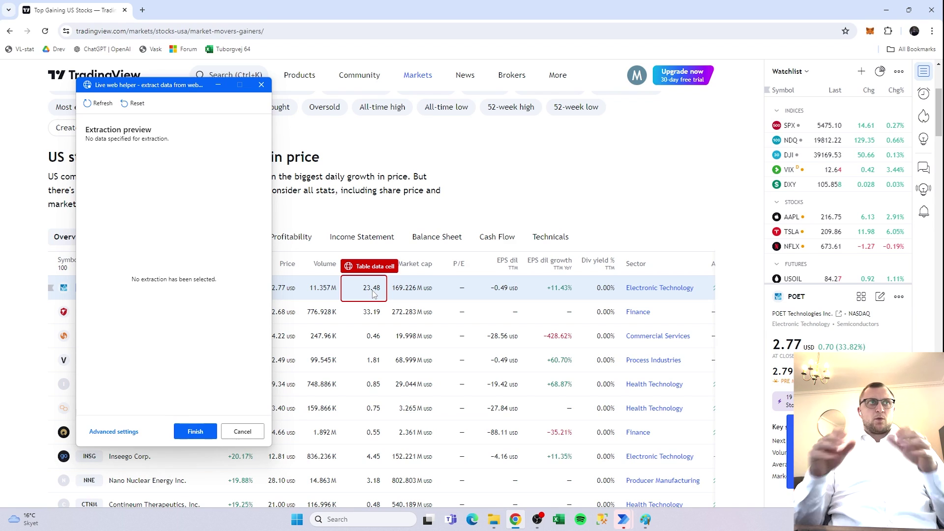
{"action": "mouse_move", "coordinate": [301, 89]}
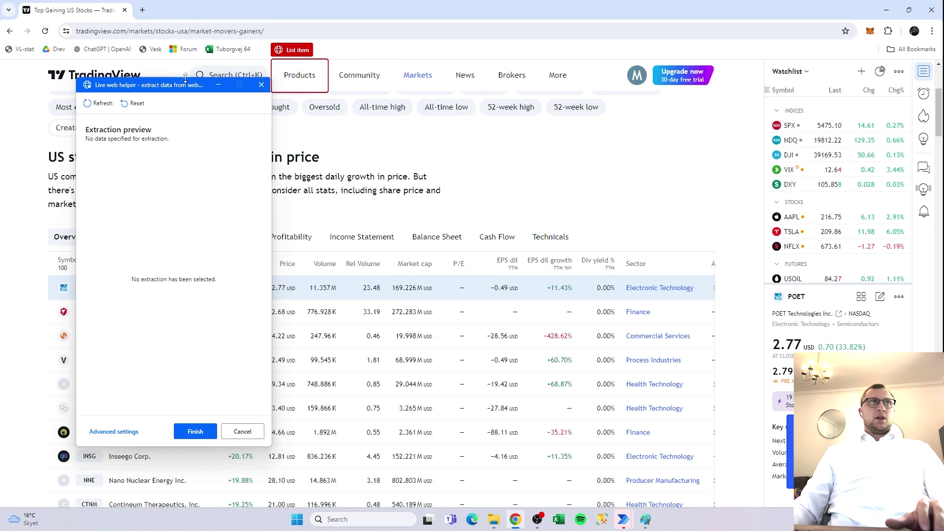
{"action": "left_click", "coordinate": [261, 84]}
{"action": "left_click", "coordinate": [514, 520]}
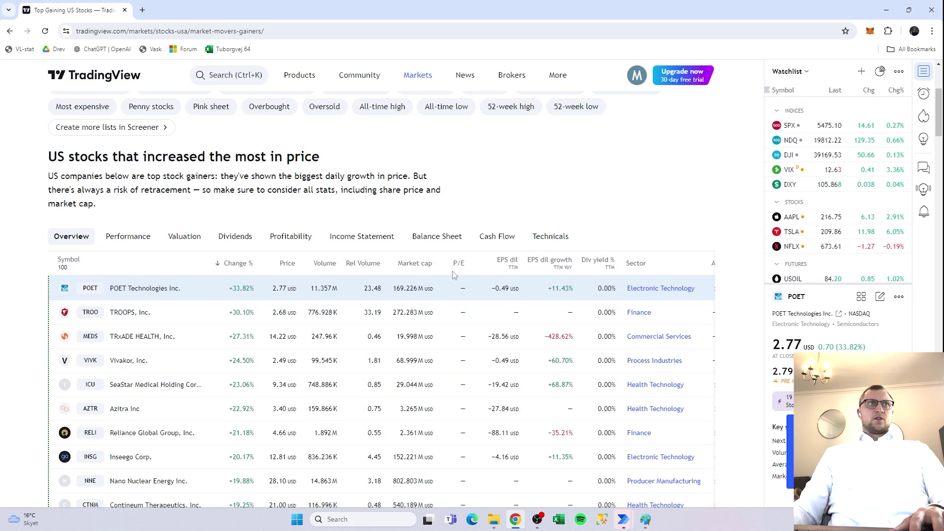
{"action": "left_click_drag", "start_coordinate": [179, 98], "coordinate": [825, 105]}
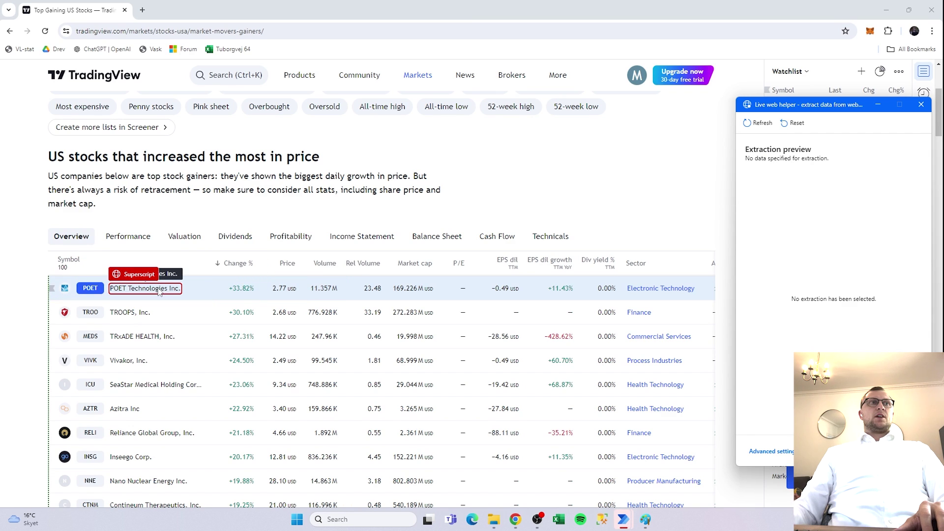
- Capture the entire HTML table of top gaining stocks as the data to extract and finish the selection
{"action": "right_click", "coordinate": [121, 293]}
{"action": "mouse_move", "coordinate": [152, 304]}
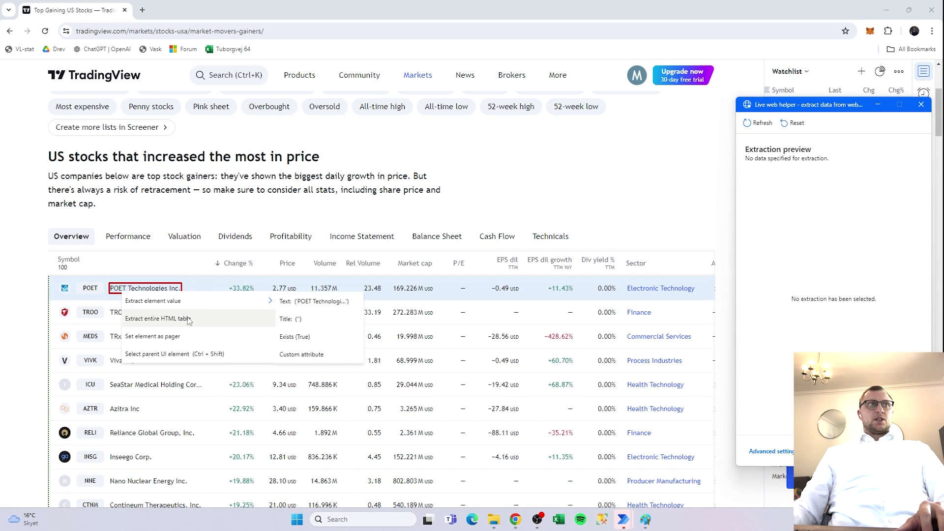
{"action": "left_click", "coordinate": [162, 319]}
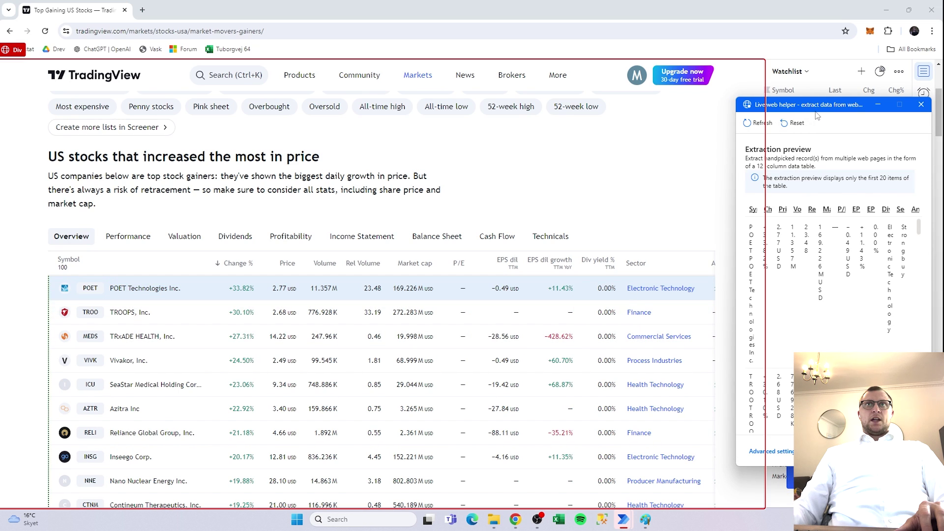
{"action": "left_click_drag", "start_coordinate": [820, 104], "coordinate": [585, 88]}
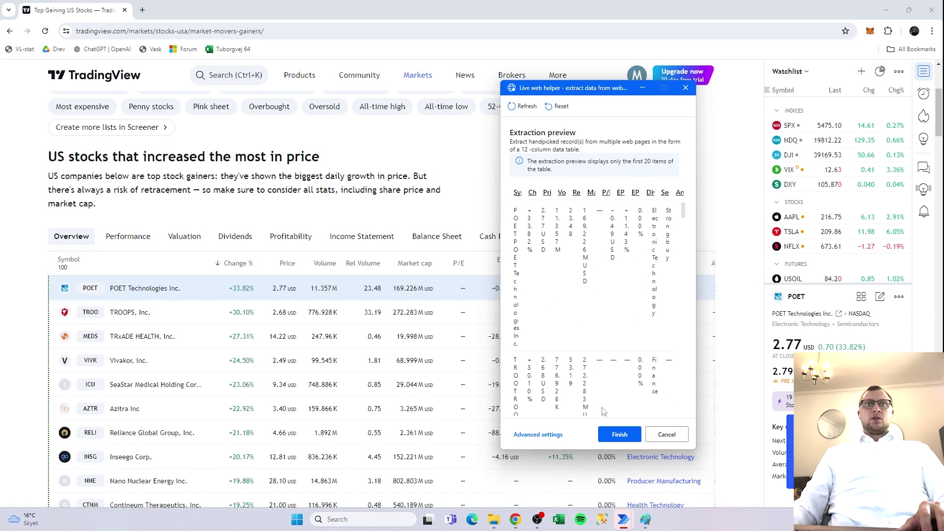
{"action": "left_click", "coordinate": [620, 434]}
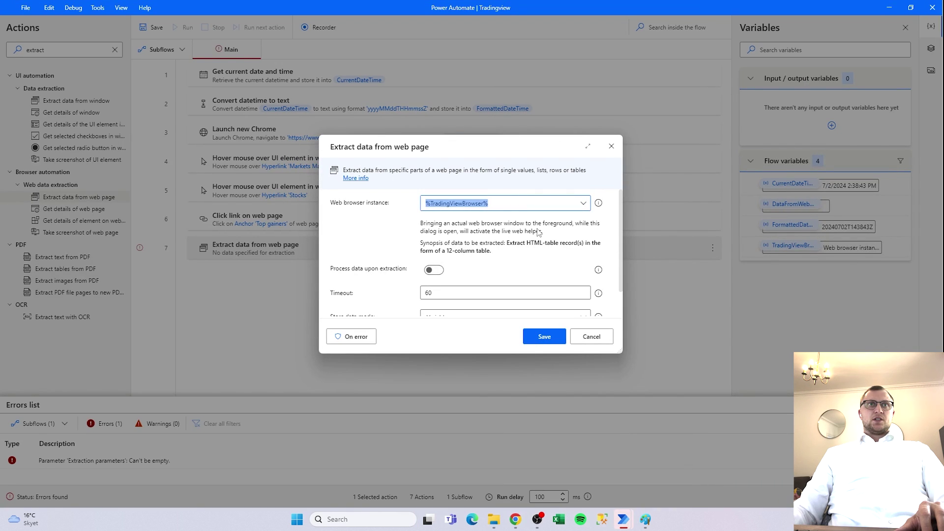
- Review the extraction action's settings and save it with the captured stock table
{"action": "scroll", "coordinate": [536, 231], "scroll_direction": "down", "scroll_amount": 1}
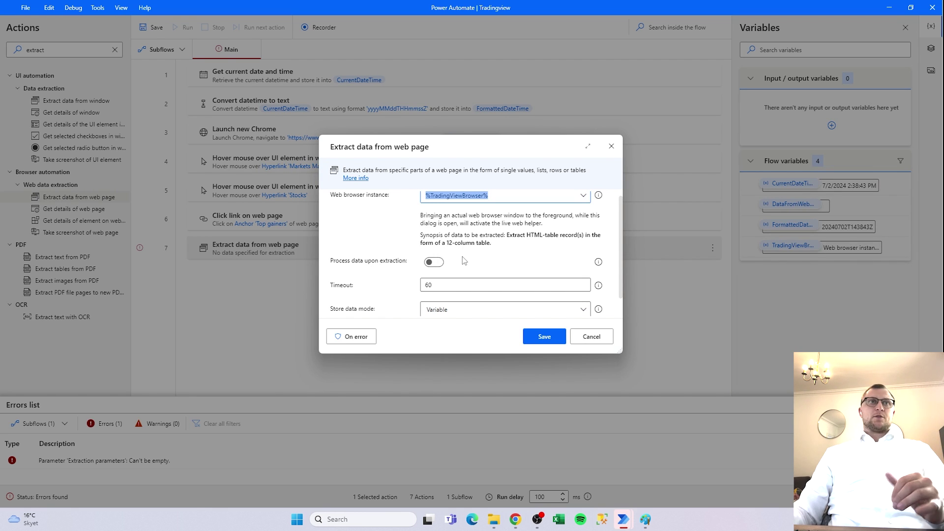
{"action": "scroll", "coordinate": [481, 259], "scroll_direction": "up", "scroll_amount": 1}
{"action": "left_click", "coordinate": [543, 337]}
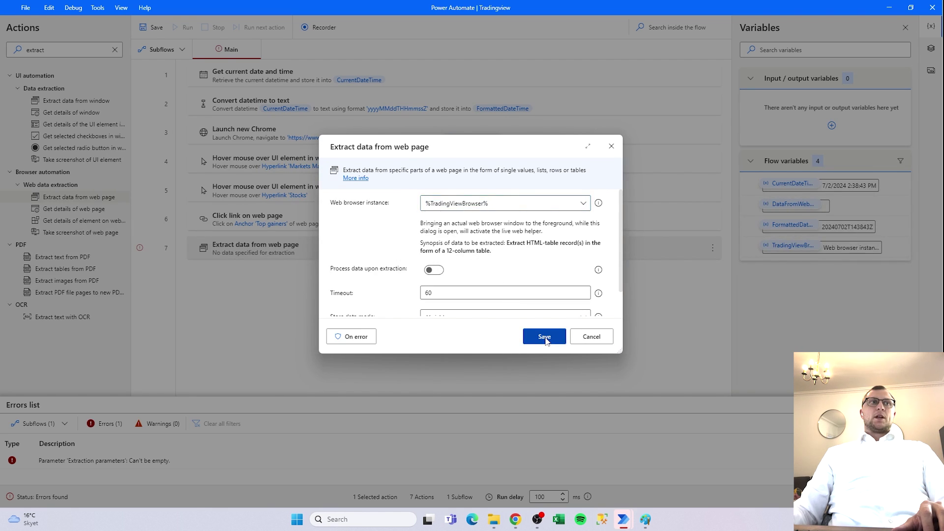
{"action": "double_click", "coordinate": [483, 258]}
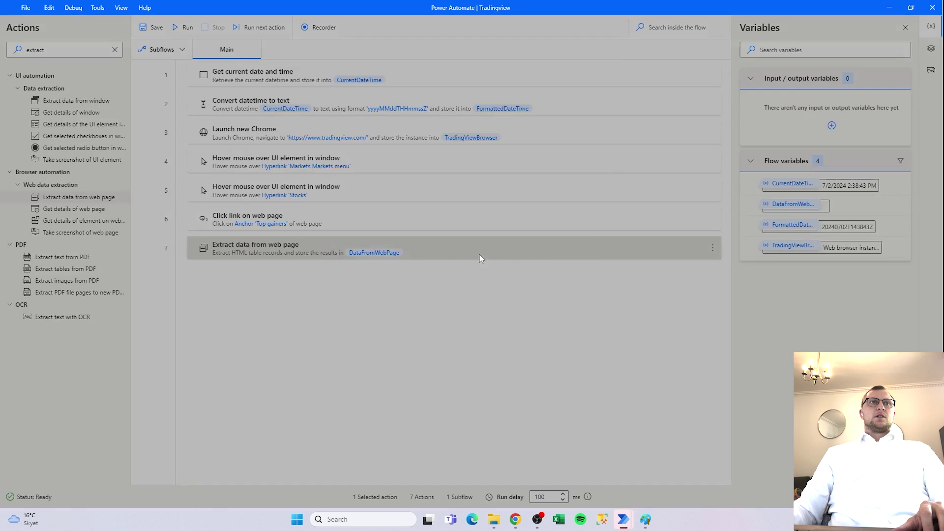
{"action": "left_click", "coordinate": [532, 348]}
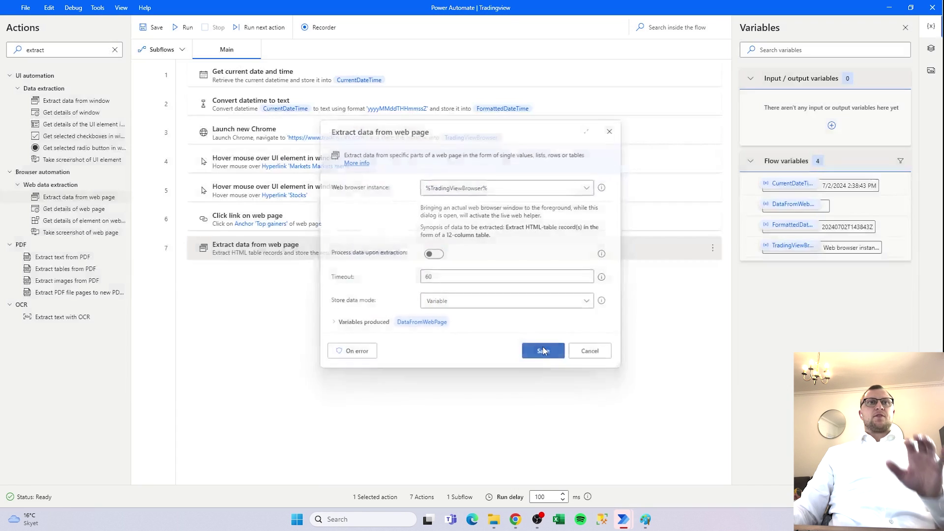
- Add a Close web browser action for the TradingViewBrowser instance at the end of the flow
{"action": "double_click", "coordinate": [73, 46]}
{"action": "type", "text": "close web"}
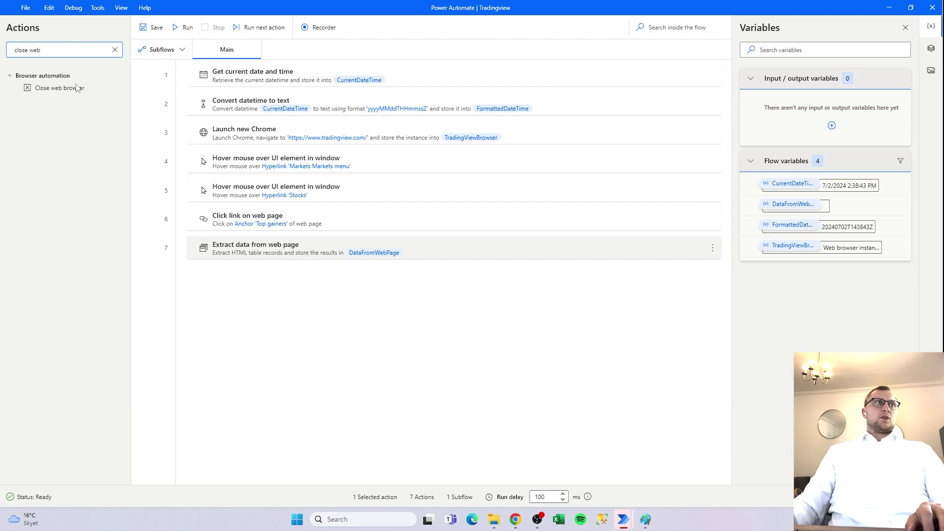
{"action": "left_click_drag", "start_coordinate": [96, 92], "coordinate": [359, 278]}
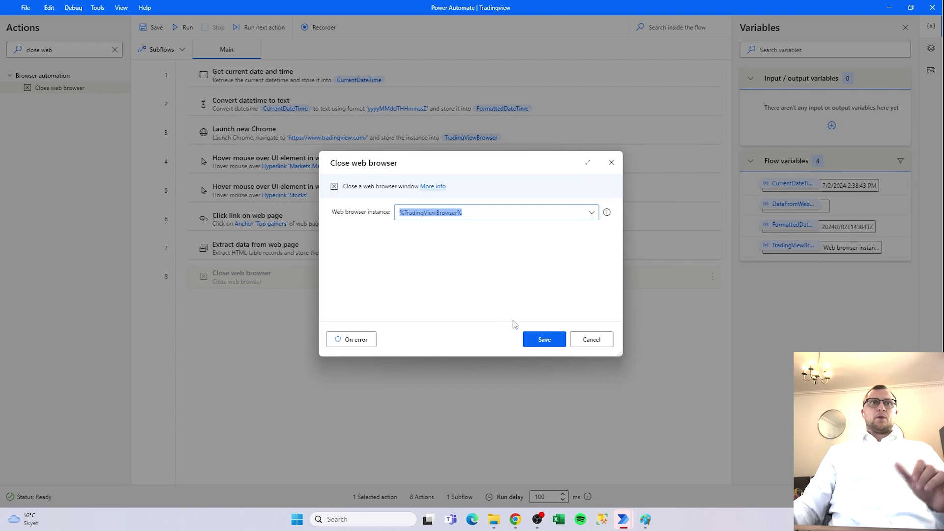
{"action": "left_click", "coordinate": [543, 340]}
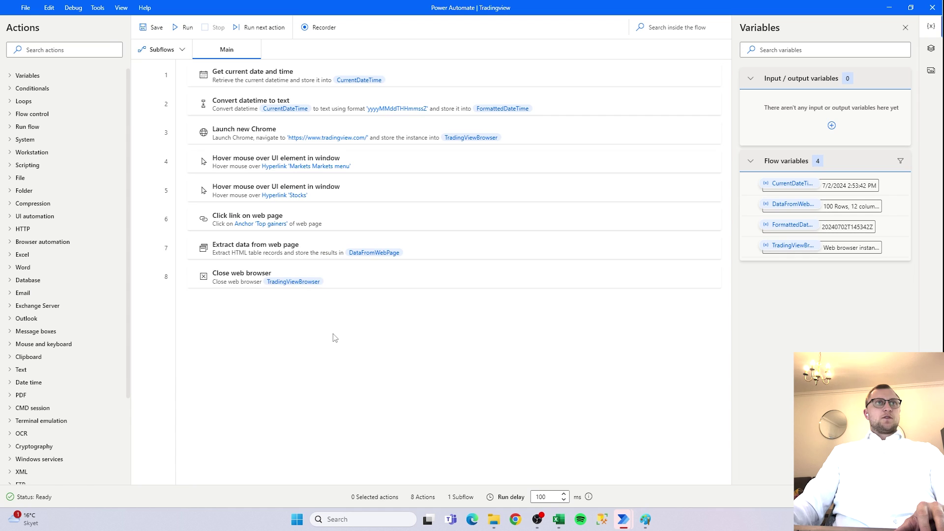
- Set the web data extraction action's store data mode to Excel spreadsheet and save the action
{"action": "double_click", "coordinate": [234, 256]}
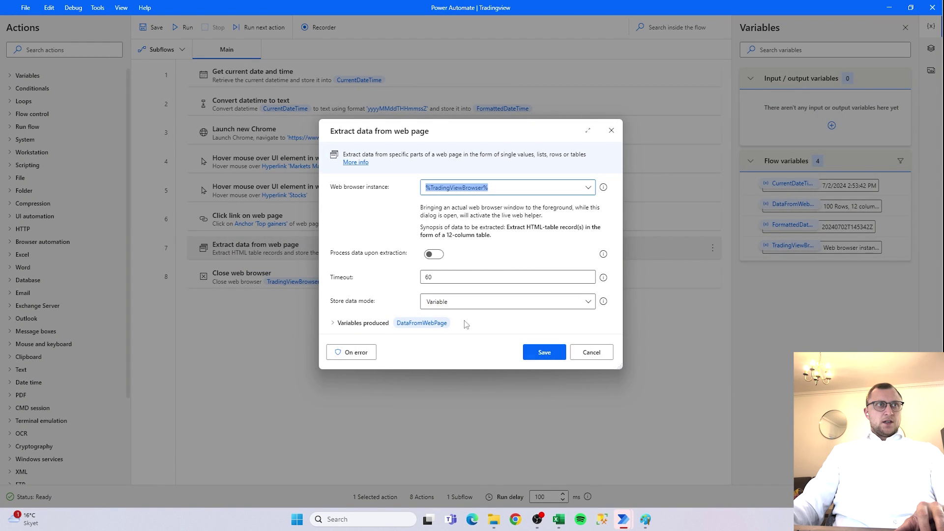
{"action": "left_click", "coordinate": [438, 304]}
{"action": "left_click", "coordinate": [388, 303]}
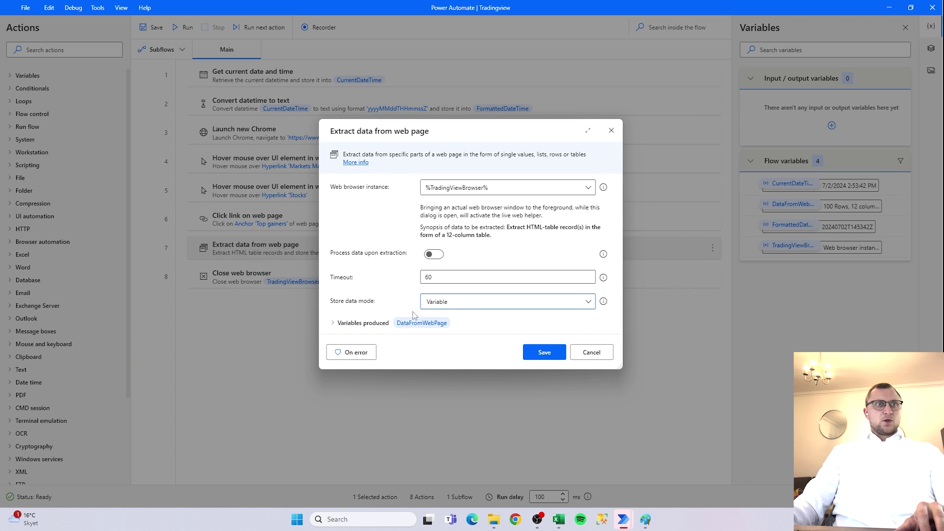
{"action": "left_click", "coordinate": [465, 304]}
{"action": "left_click", "coordinate": [462, 330]}
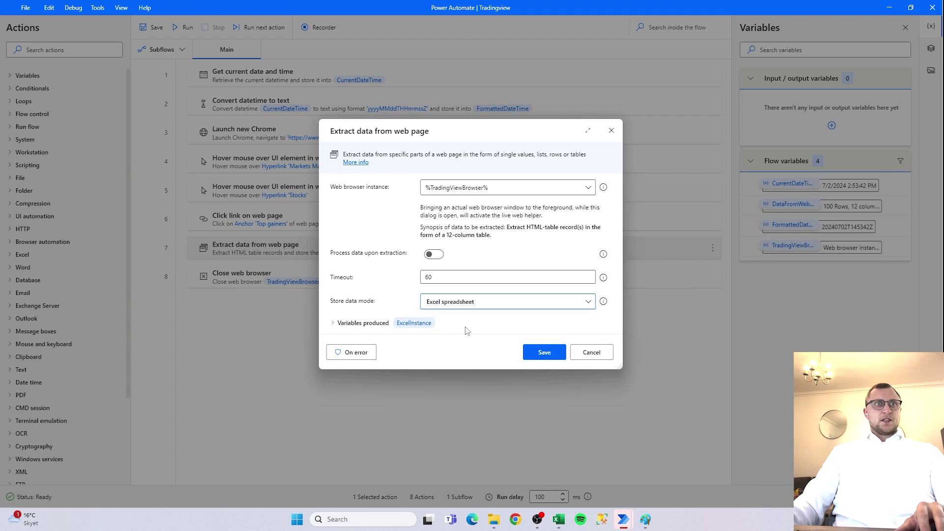
{"action": "left_click", "coordinate": [540, 355]}
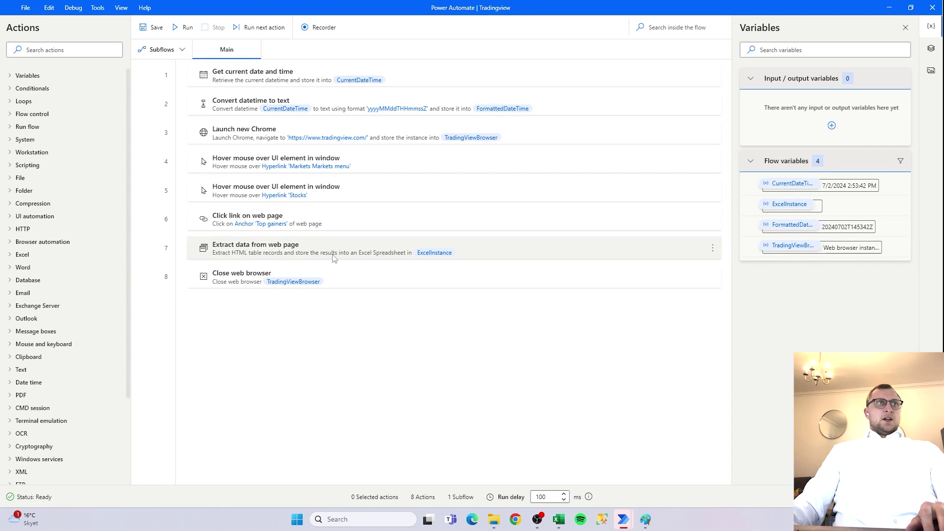
{"action": "double_click", "coordinate": [265, 250]}
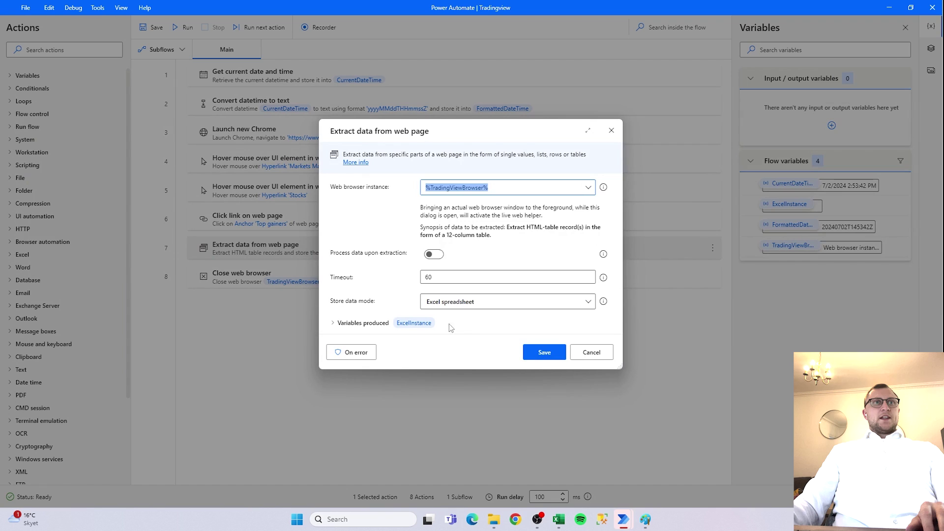
{"action": "left_click", "coordinate": [536, 353]}
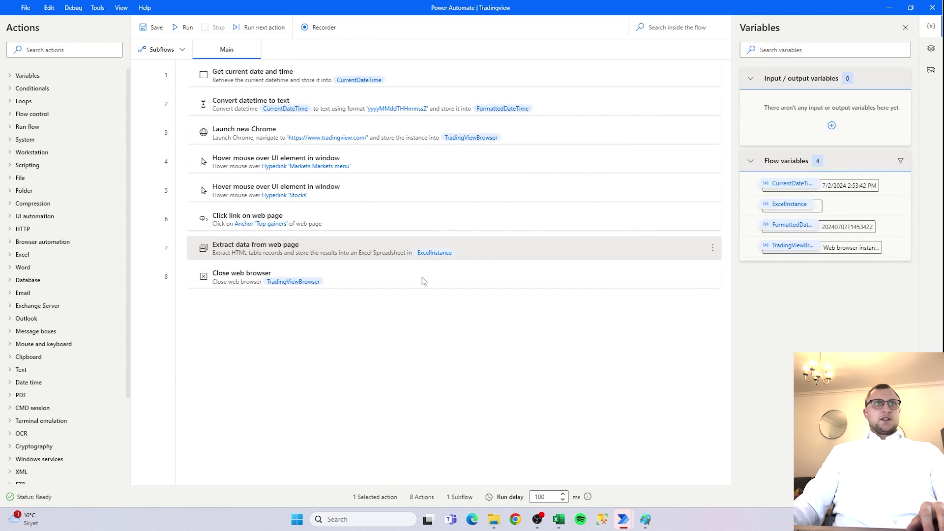
- Add an Insert row to Excel worksheet action at the end of the flow, using ExcelInstance and row index 1
{"action": "left_click", "coordinate": [93, 49]}
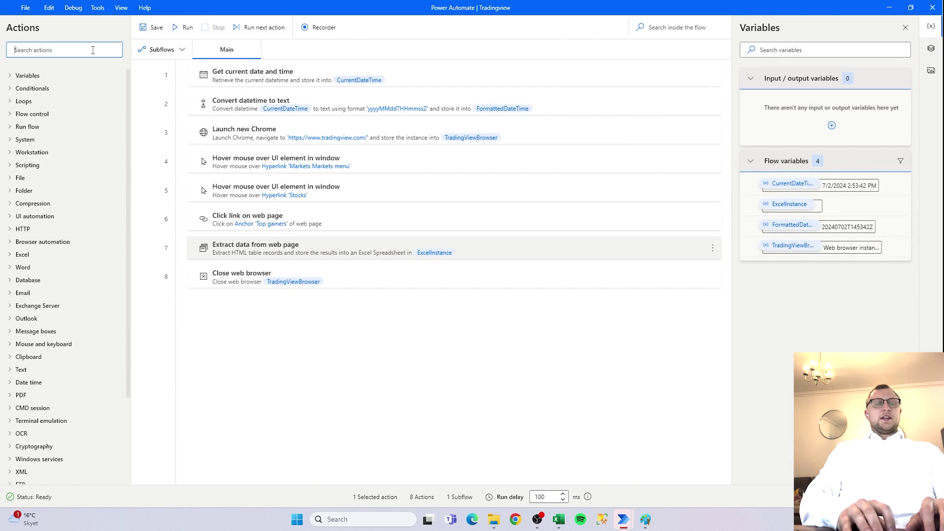
{"action": "type", "text": "insert"}
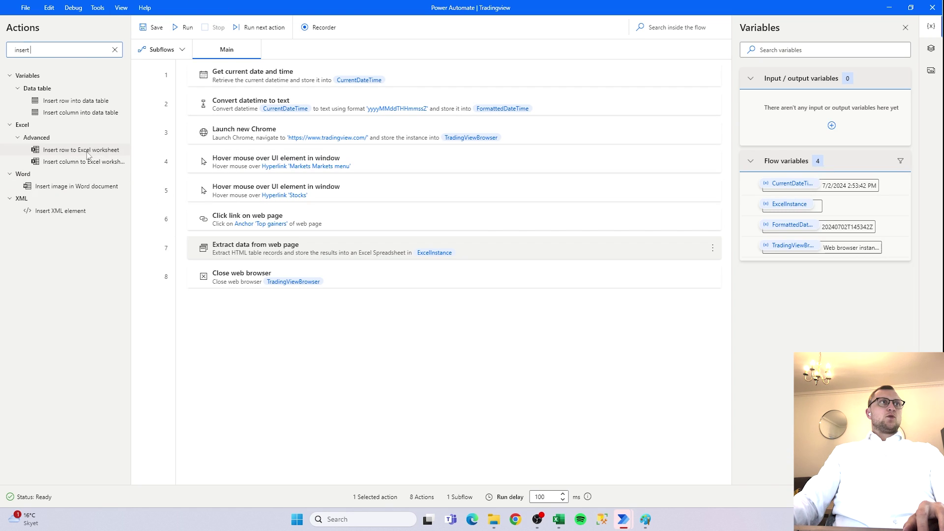
{"action": "left_click_drag", "start_coordinate": [87, 155], "coordinate": [282, 290]}
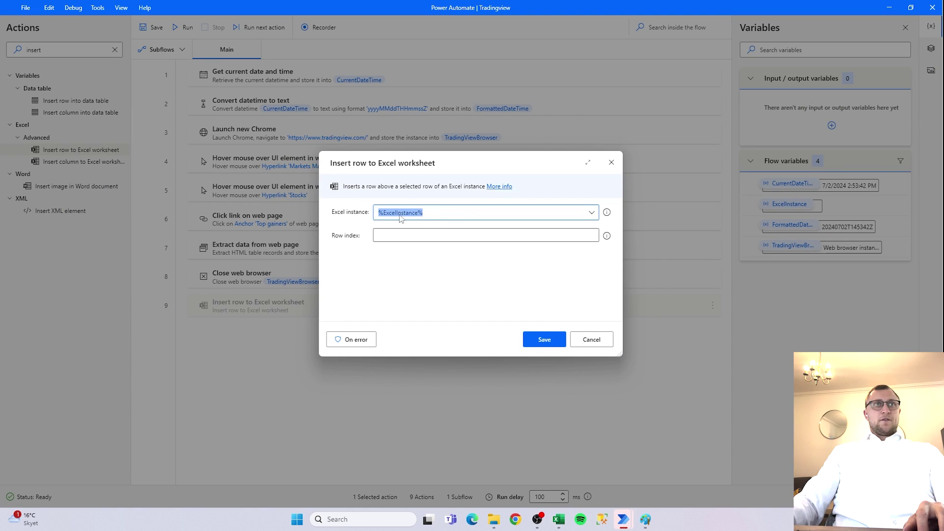
{"action": "left_click_drag", "start_coordinate": [430, 163], "coordinate": [512, 284]}
{"action": "left_click", "coordinate": [495, 357]}
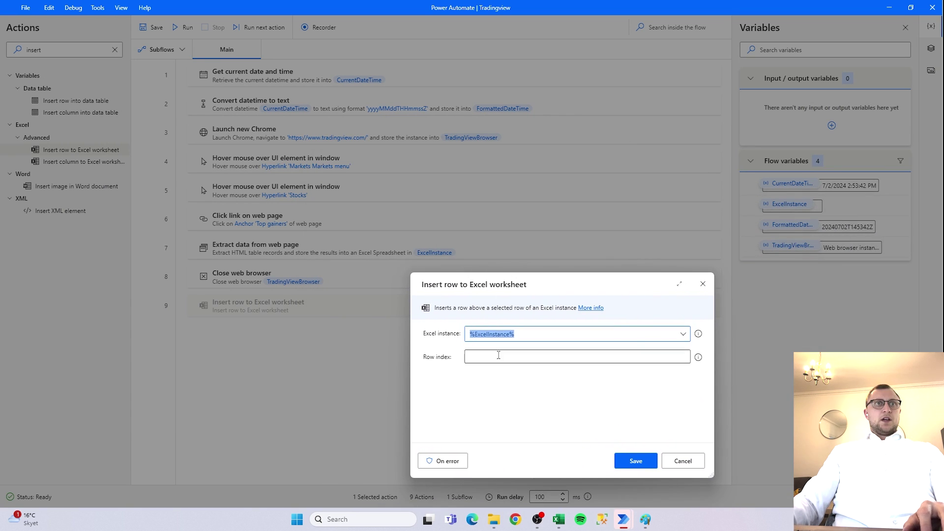
{"action": "type", "text": "1"}
{"action": "left_click", "coordinate": [639, 461]}
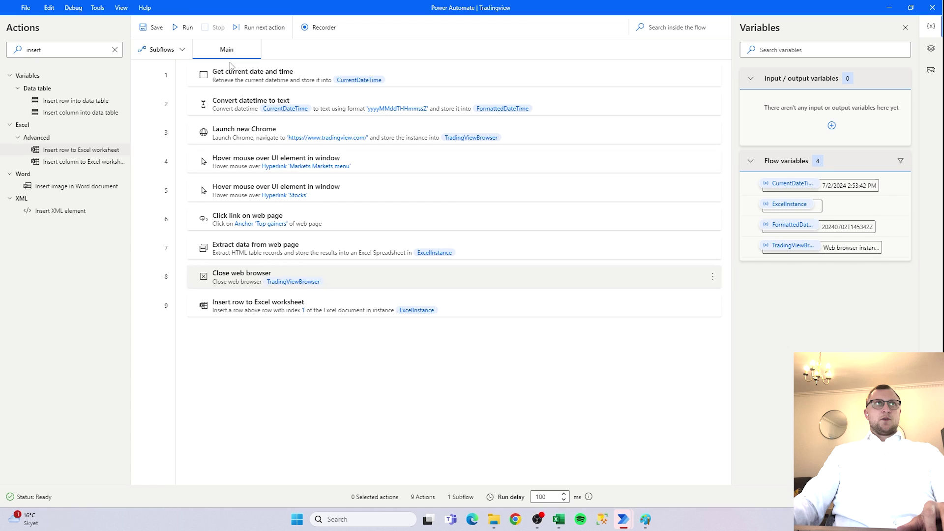
- Save the flow and run it to test the stock extraction into Excel
{"action": "left_click", "coordinate": [150, 27]}
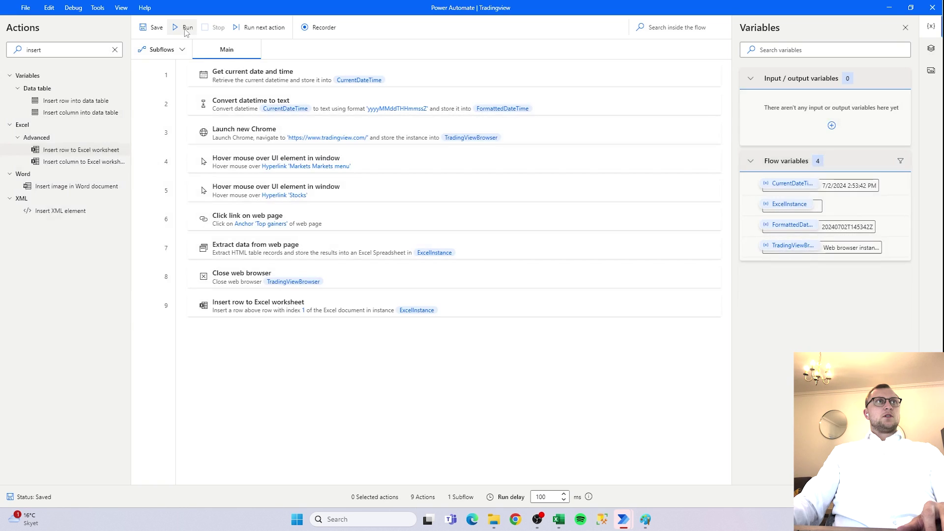
{"action": "left_click", "coordinate": [186, 28]}
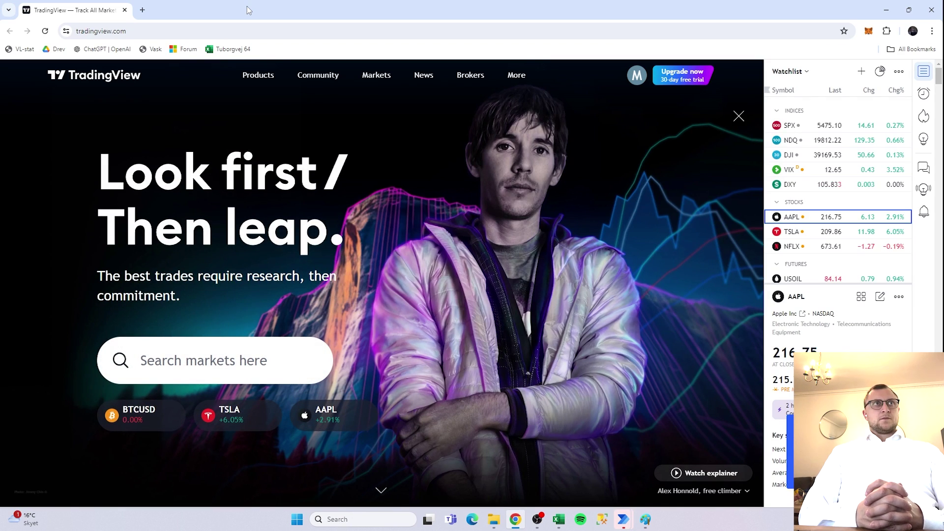
{"action": "mouse_move", "coordinate": [377, 78]}
{"action": "mouse_move", "coordinate": [413, 204]}
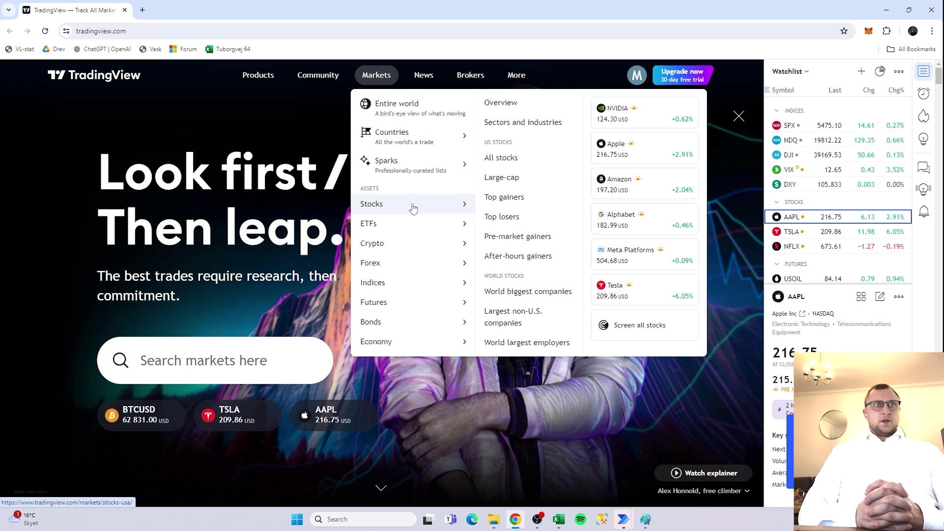
{"action": "left_click", "coordinate": [528, 201]}
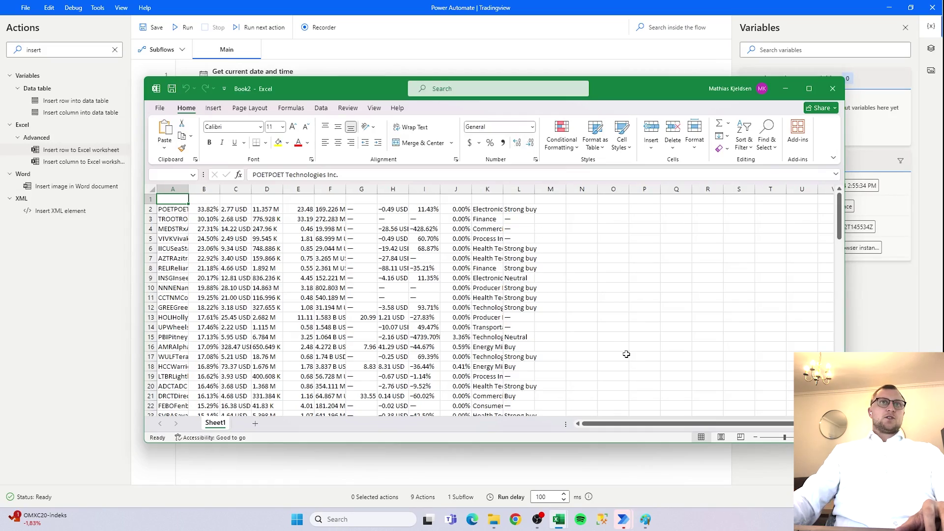
- Examine the extracted stock rows and the inserted blank first row in the Excel output workbook
{"action": "left_click_drag", "start_coordinate": [392, 102], "coordinate": [573, 117]}
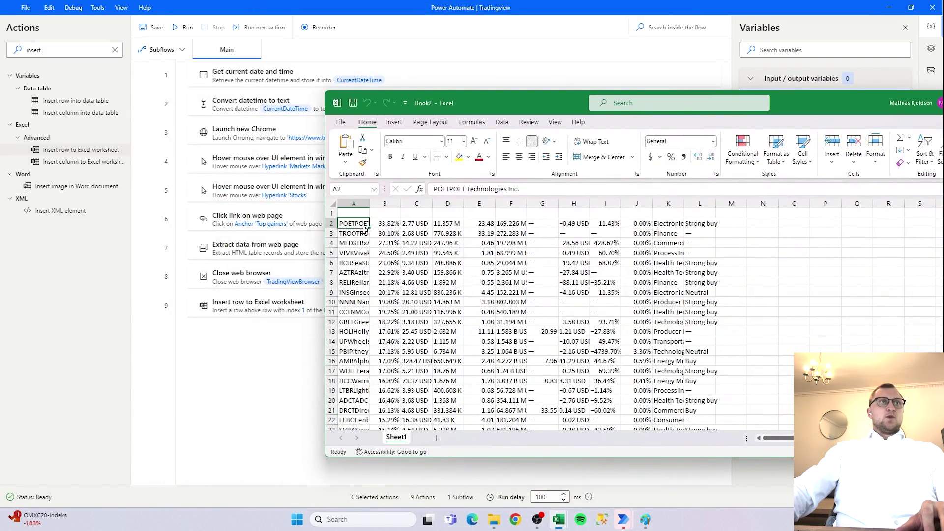
{"action": "left_click_drag", "start_coordinate": [366, 212], "coordinate": [629, 304]}
{"action": "left_click", "coordinate": [359, 213]}
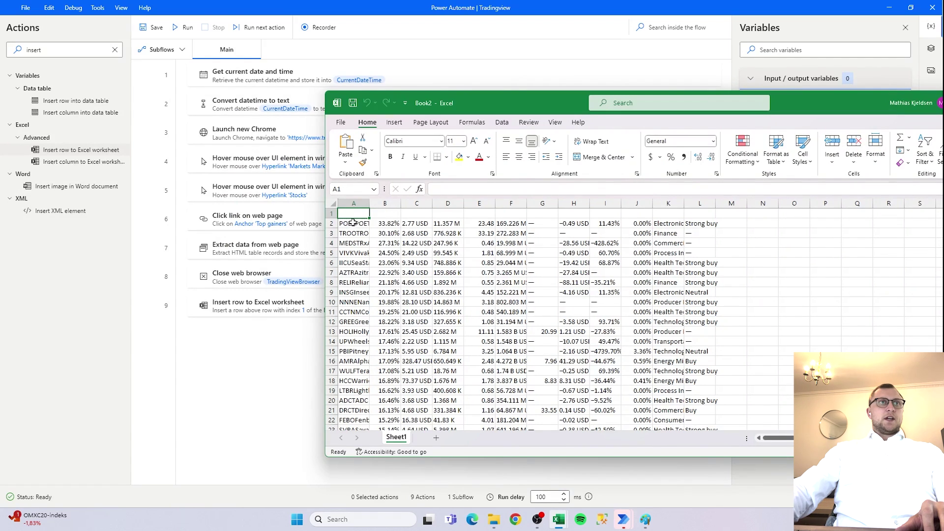
{"action": "left_click_drag", "start_coordinate": [353, 222], "coordinate": [408, 356]}
{"action": "left_click", "coordinate": [541, 302]}
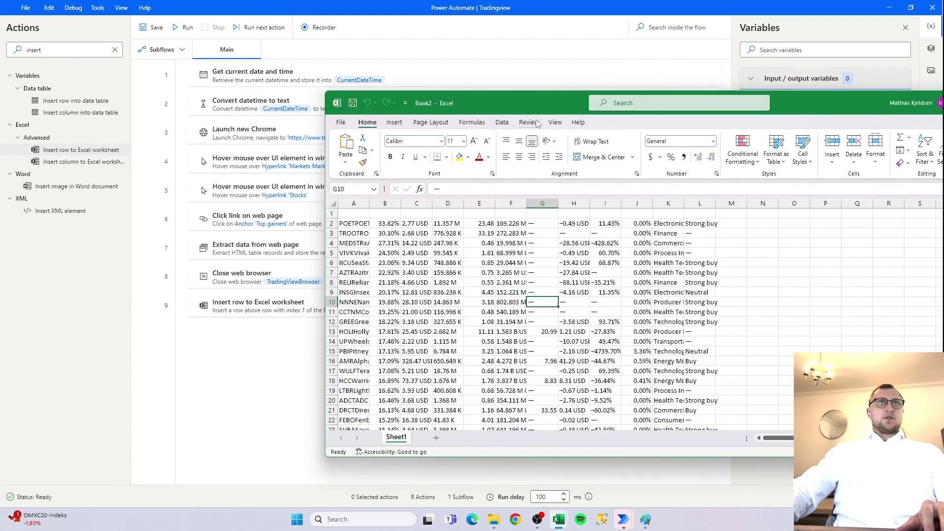
- Close both open Excel test workbooks, Book2 and Book1, without saving them
{"action": "left_click_drag", "start_coordinate": [545, 106], "coordinate": [357, 100]}
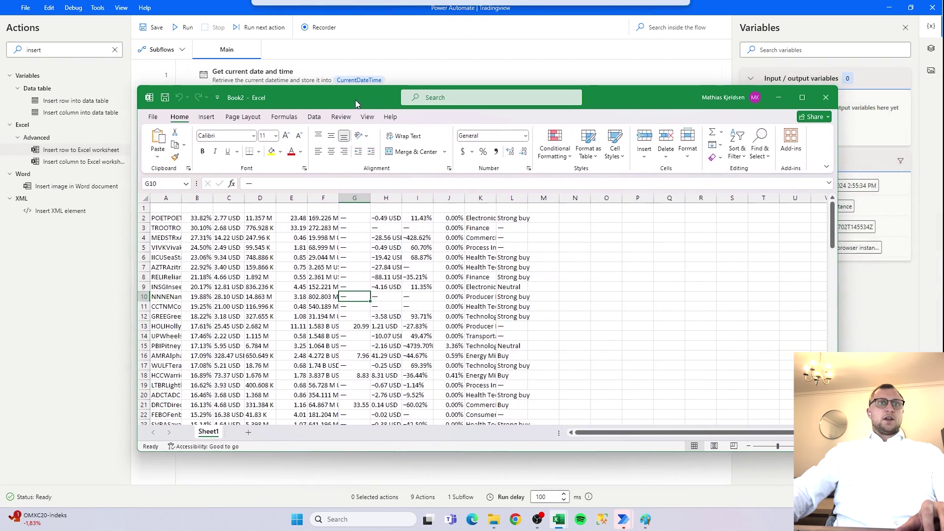
{"action": "left_click", "coordinate": [825, 99]}
{"action": "left_click", "coordinate": [527, 329]}
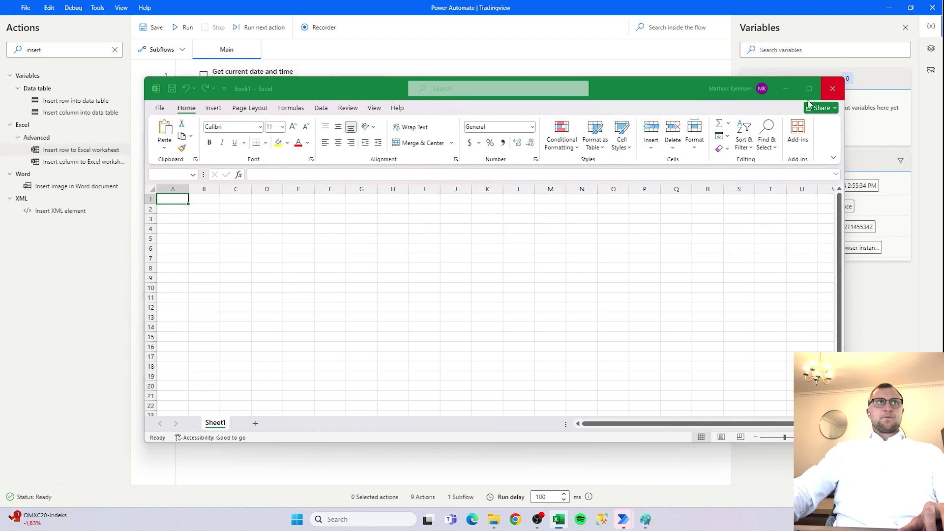
{"action": "left_click", "coordinate": [832, 88]}
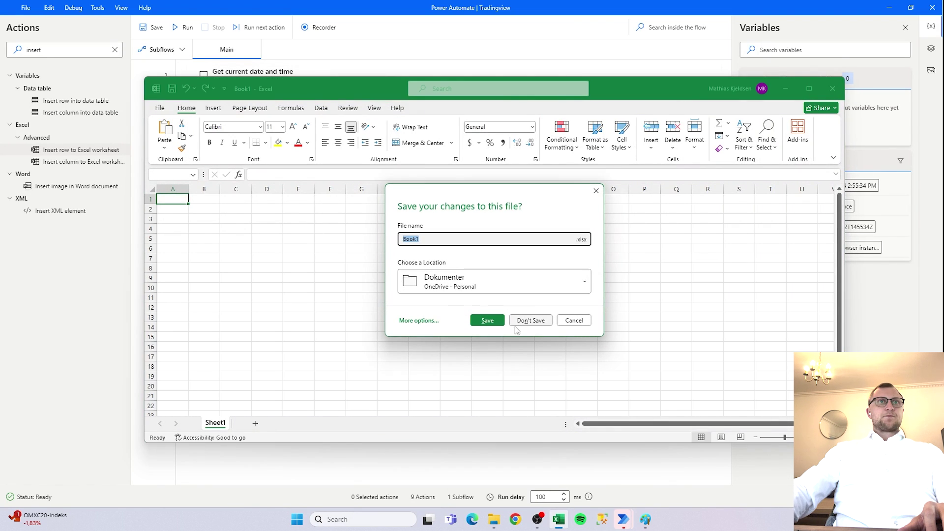
{"action": "left_click", "coordinate": [518, 322]}
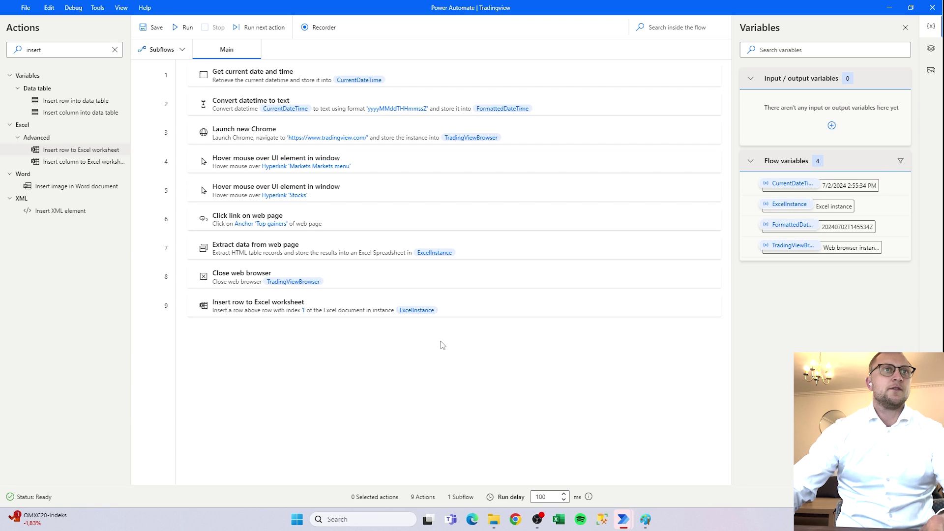
- Add a Write to Excel worksheet action after the Insert row to Excel worksheet action at the end of the flow
{"action": "left_click_drag", "start_coordinate": [58, 52], "coordinate": [9, 55]}
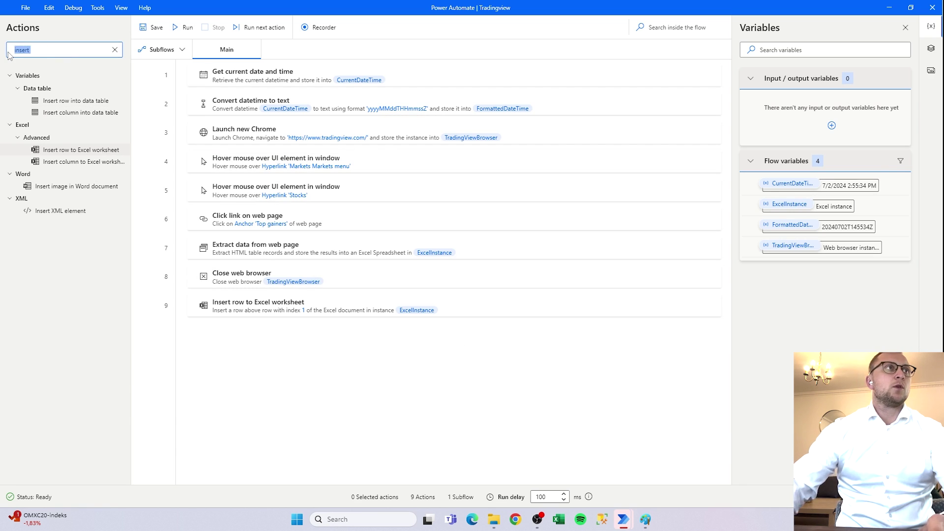
{"action": "type", "text": "write"}
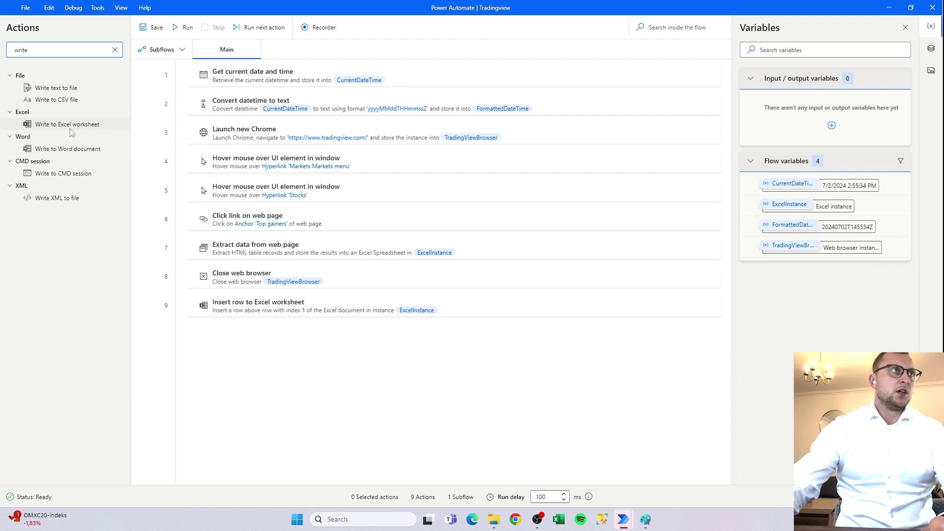
{"action": "left_click_drag", "start_coordinate": [66, 127], "coordinate": [358, 364]}
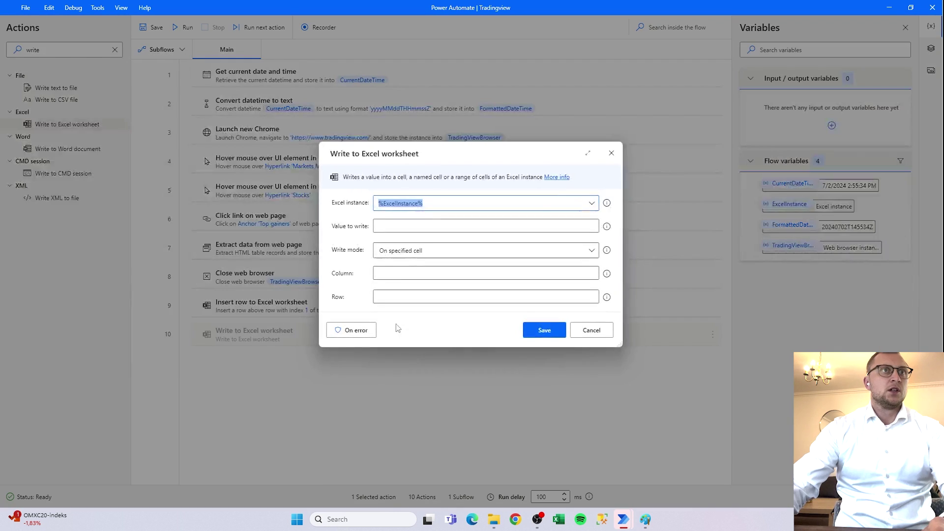
{"action": "left_click", "coordinate": [413, 224]}
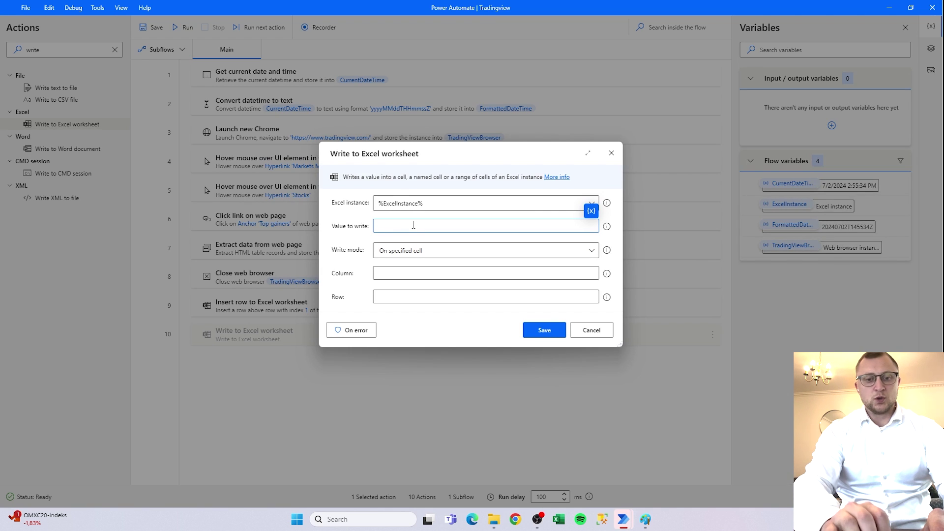
- Switch to Chrome, open TradingView's Top gainers page for US stocks and check the column headings of the table
{"action": "left_click", "coordinate": [515, 520]}
{"action": "type", "text": "tra"}
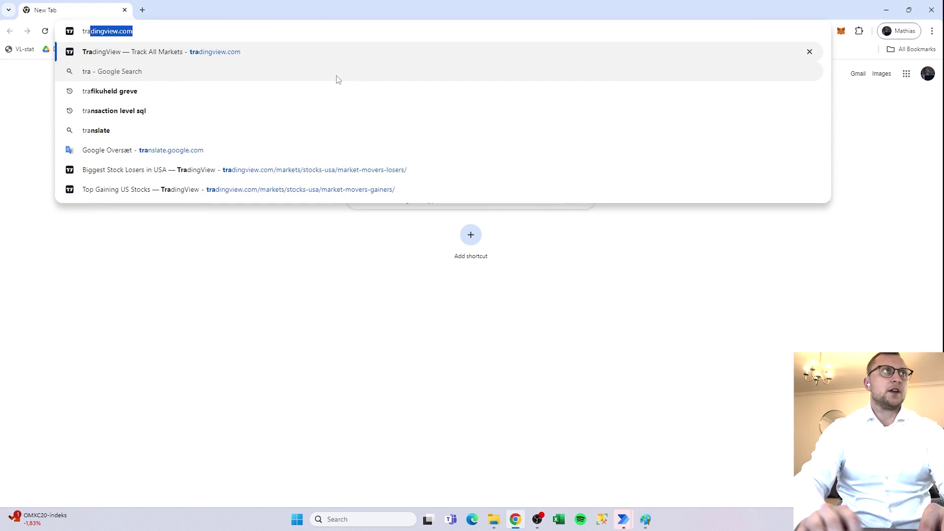
{"action": "key", "text": "Return"}
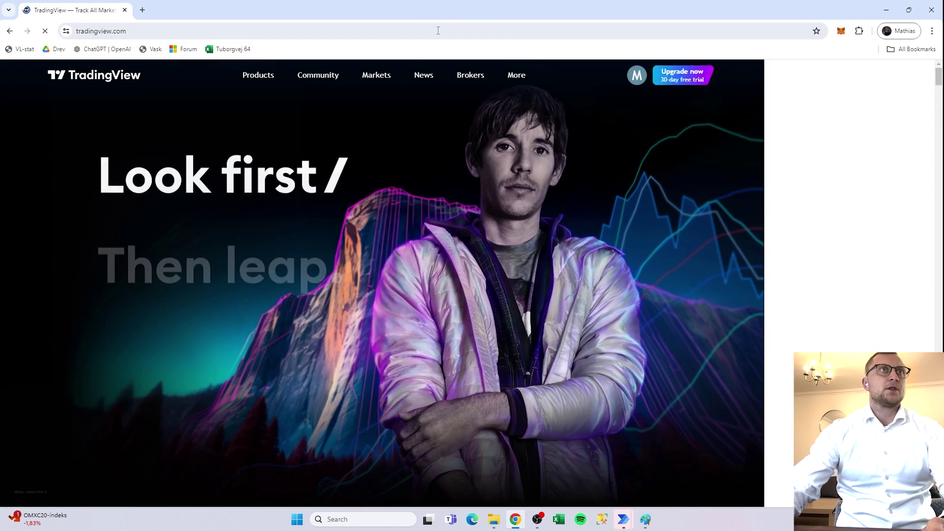
{"action": "mouse_move", "coordinate": [376, 74]}
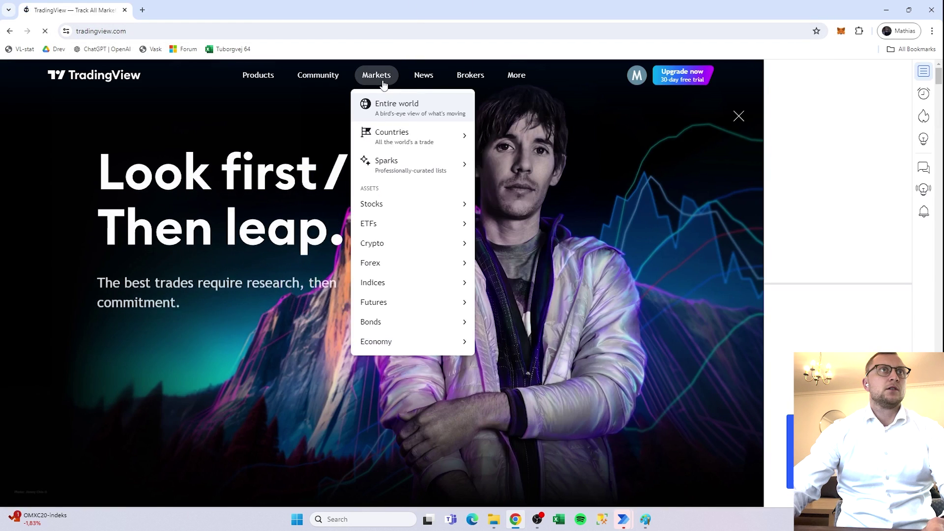
{"action": "mouse_move", "coordinate": [377, 136]}
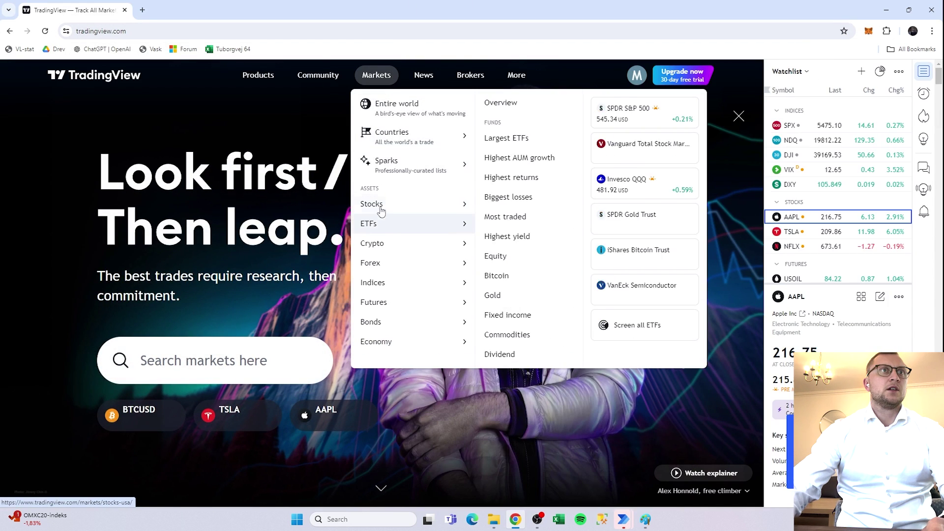
{"action": "mouse_move", "coordinate": [406, 207]}
{"action": "left_click", "coordinate": [524, 206]}
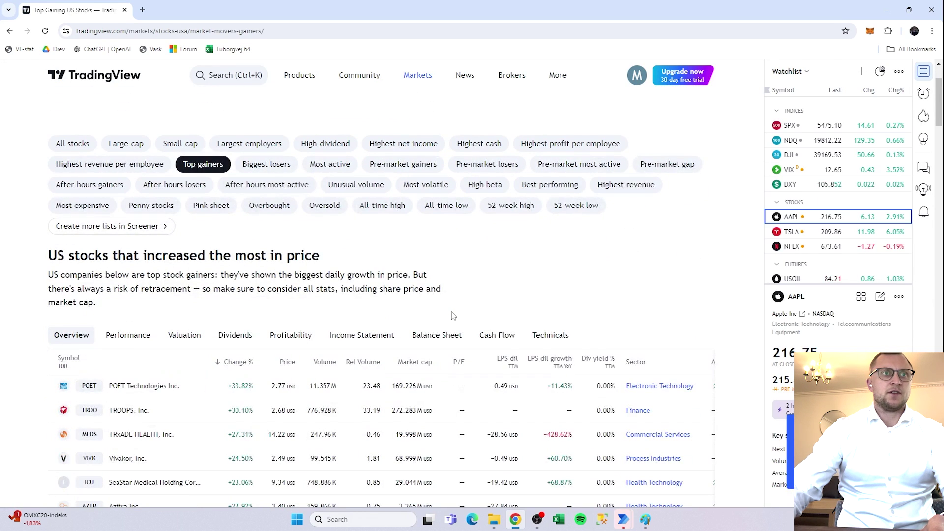
{"action": "scroll", "coordinate": [451, 317], "scroll_direction": "down", "scroll_amount": 2}
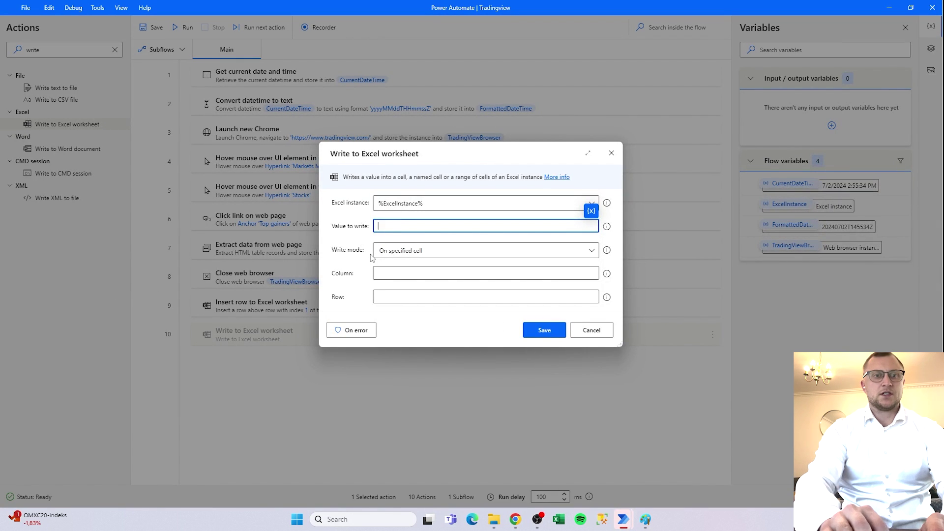
- Set the Write to Excel worksheet action to write Name on the specified cell at column 1, row 1, and save it
{"action": "type", "text": "Name"}
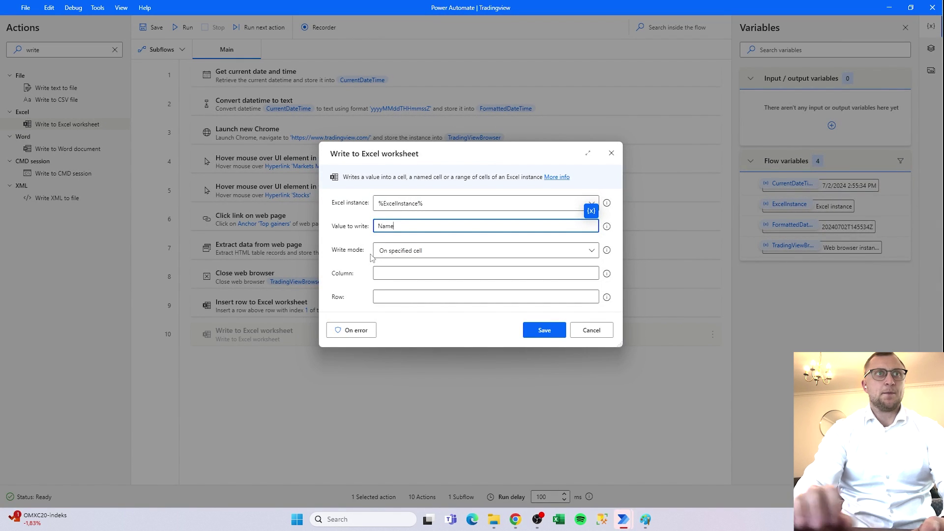
{"action": "left_click", "coordinate": [404, 276]}
{"action": "type", "text": "1"}
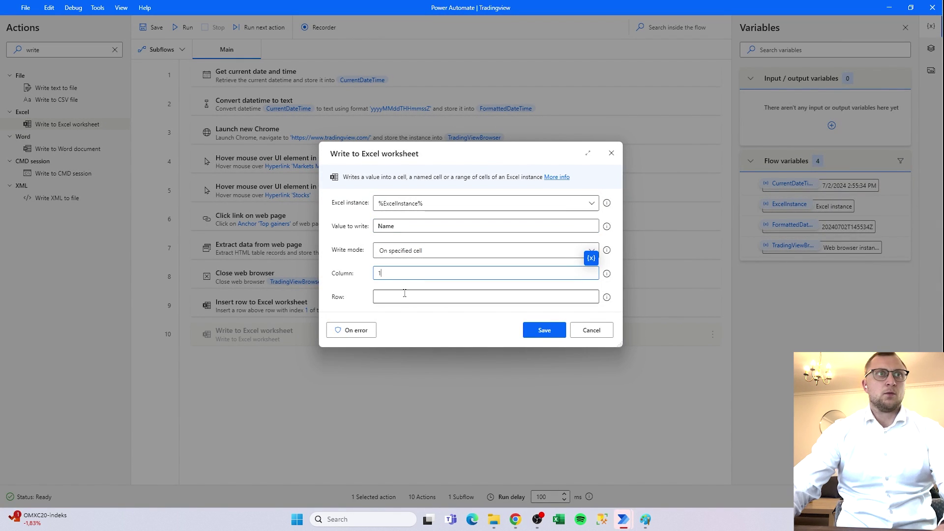
{"action": "left_click", "coordinate": [404, 295]}
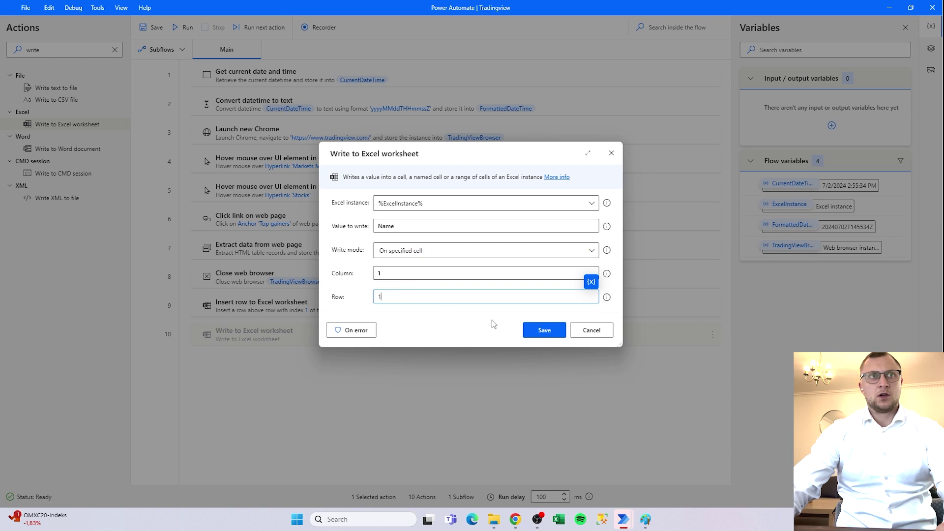
{"action": "left_click", "coordinate": [453, 250]}
{"action": "left_click", "coordinate": [453, 249]}
{"action": "left_click", "coordinate": [453, 250]}
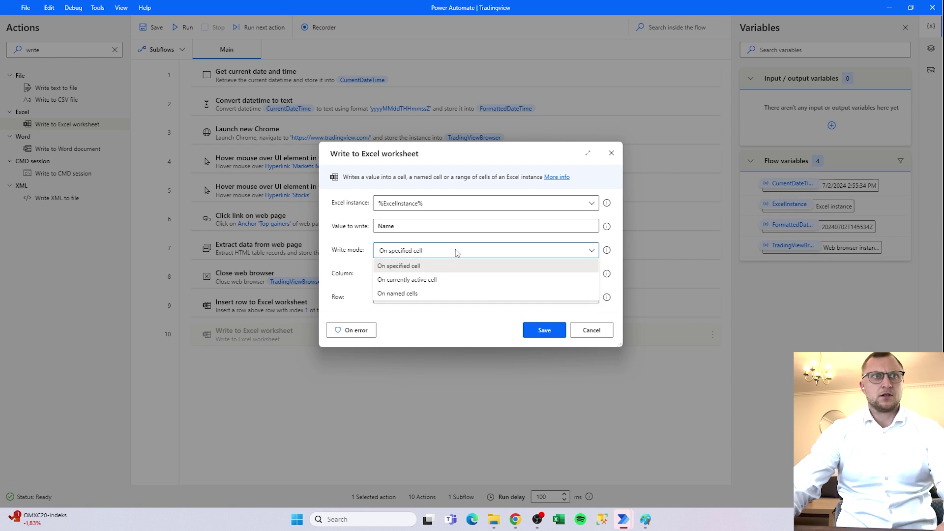
{"action": "left_click", "coordinate": [453, 250]}
{"action": "left_click", "coordinate": [551, 333]}
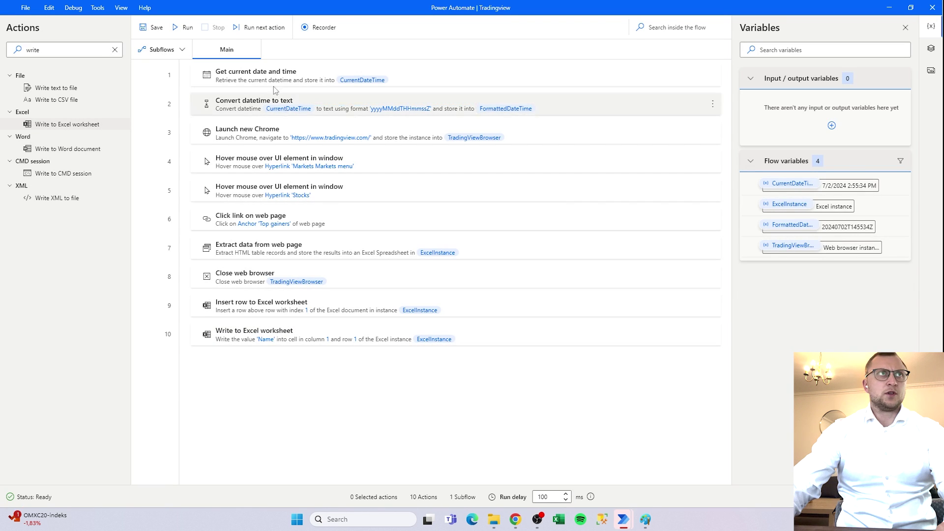
- Run the flow to test writing the Name header into the extracted stock worksheet
{"action": "left_click", "coordinate": [187, 28]}
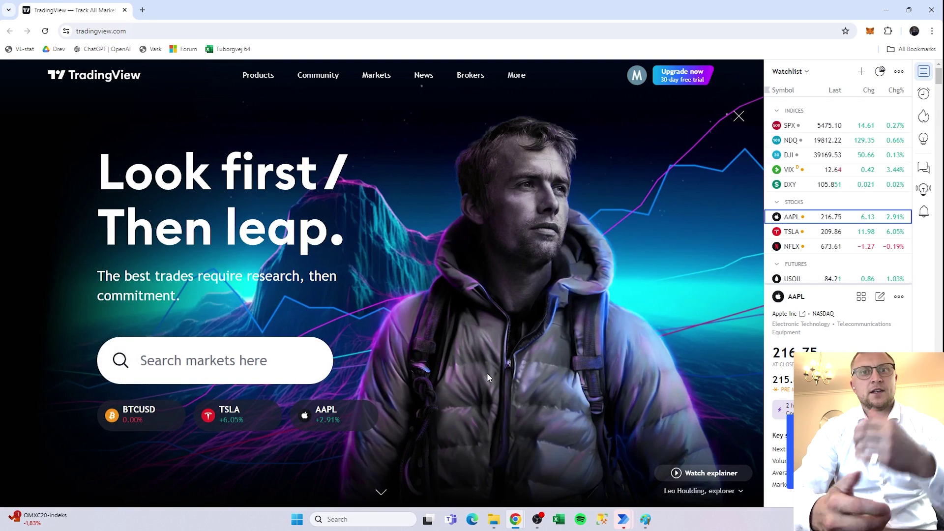
{"action": "mouse_move", "coordinate": [375, 76]}
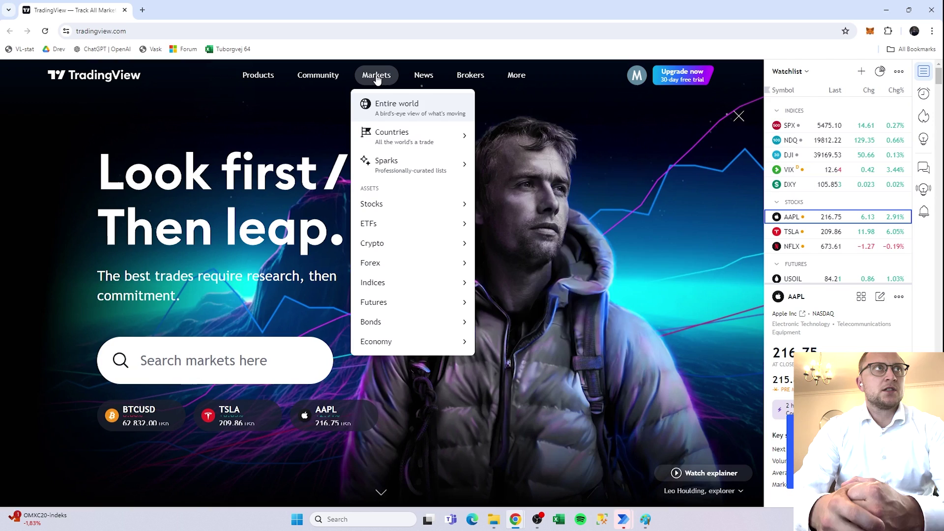
{"action": "mouse_move", "coordinate": [411, 207]}
{"action": "left_click", "coordinate": [529, 202]}
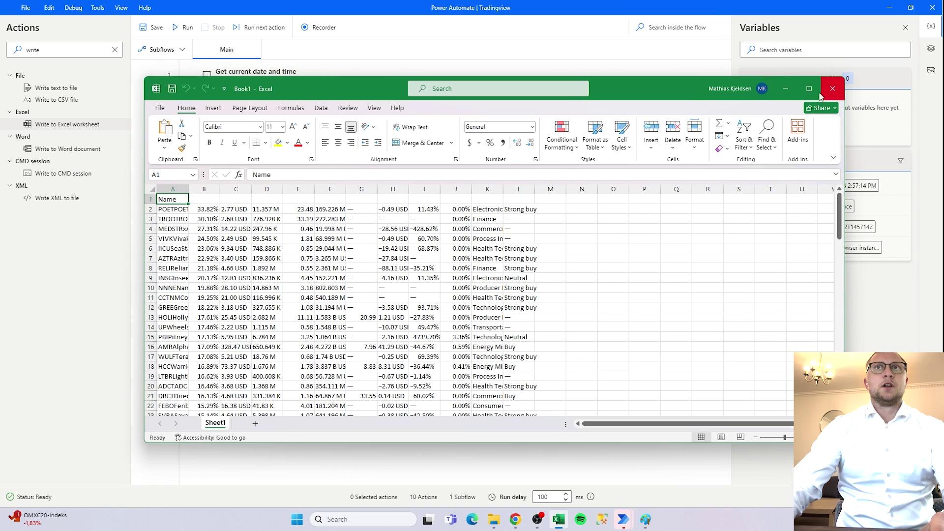
- Check the header cells beside Name in row 1, and close the Excel workbook without saving
{"action": "left_click_drag", "start_coordinate": [209, 199], "coordinate": [504, 197]}
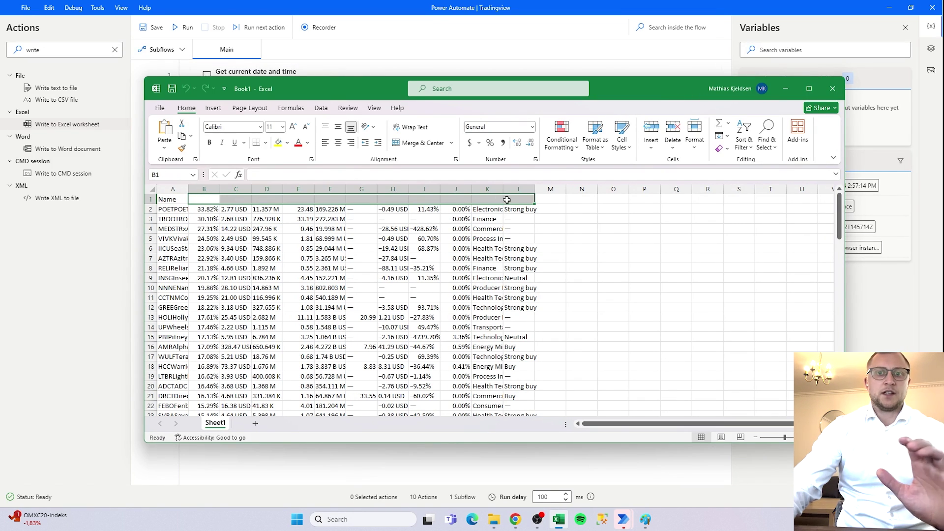
{"action": "left_click", "coordinate": [832, 88]}
{"action": "left_click", "coordinate": [518, 318]}
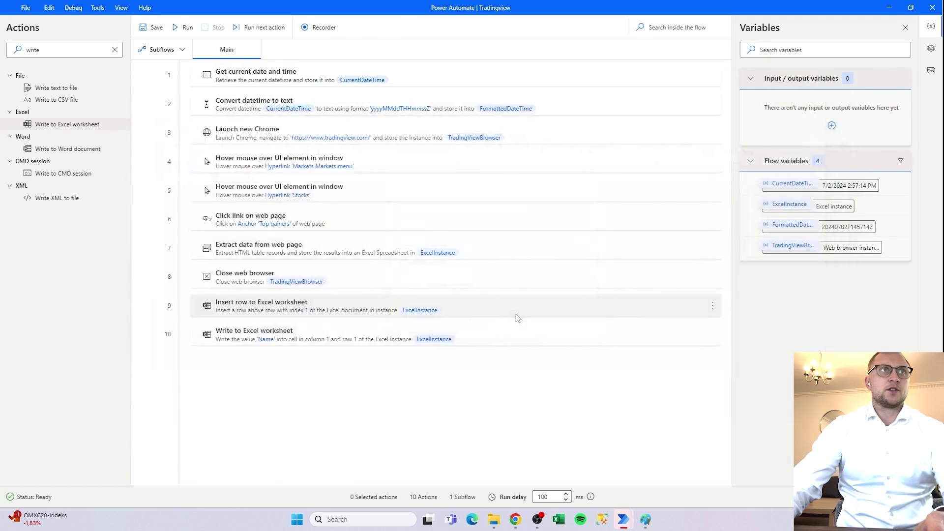
- Duplicate the Write to Excel worksheet action eight times at the end of the flow
{"action": "left_click", "coordinate": [351, 345]}
{"action": "key", "text": "ctrl+c"}
{"action": "key", "text": "ctrl+v"}
{"action": "key", "text": "ctrl+v"}
{"action": "key", "text": "ctrl+v"}
{"action": "key", "text": "ctrl+v"}
{"action": "key", "text": "ctrl+v"}
{"action": "key", "text": "ctrl+v"}
{"action": "key", "text": "ctrl+v"}
{"action": "key", "text": "ctrl+v"}
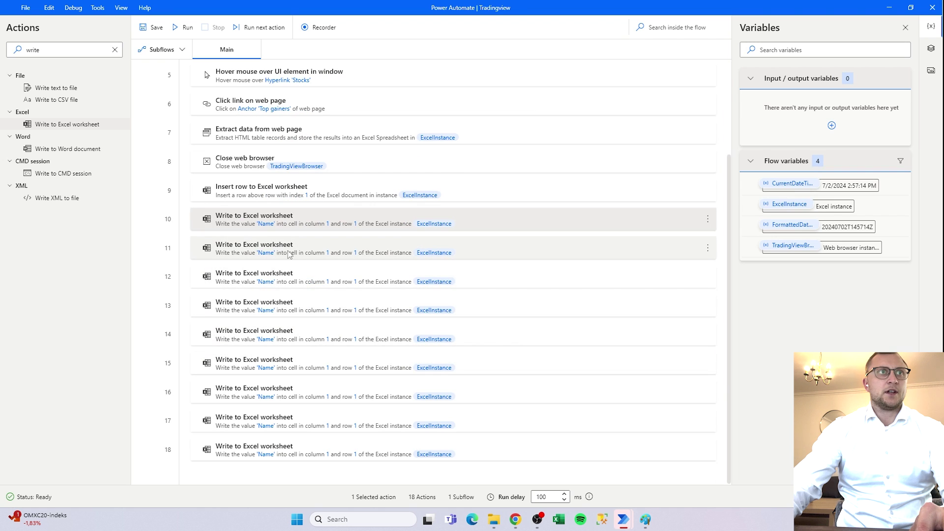
- Arrange the Chrome Top gainers page and the Tradingview flow window side by side
{"action": "mouse_move", "coordinate": [515, 525]}
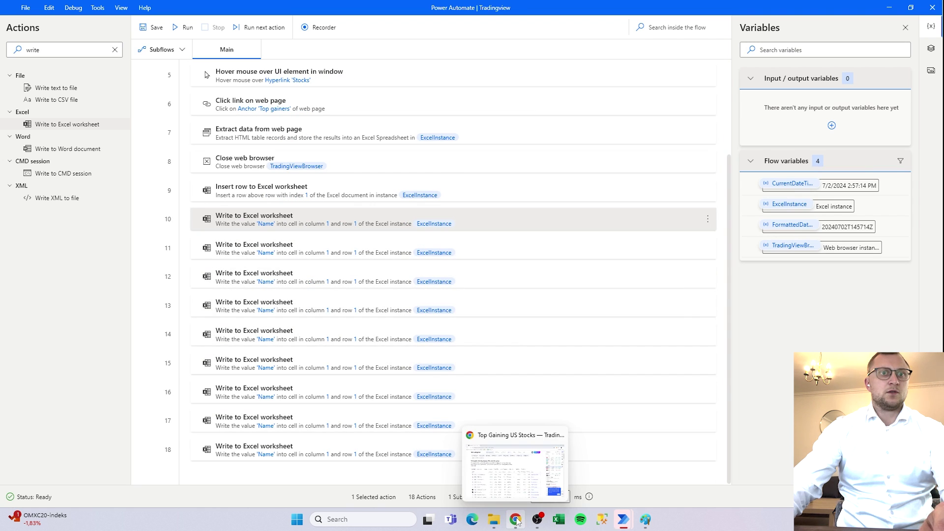
{"action": "left_click", "coordinate": [531, 467]}
{"action": "key", "text": "super+Right"}
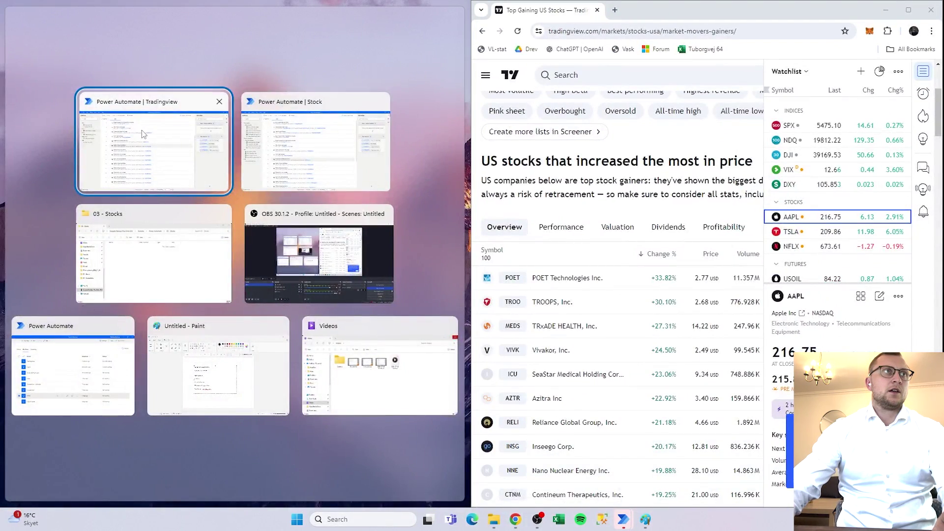
{"action": "left_click", "coordinate": [152, 143]}
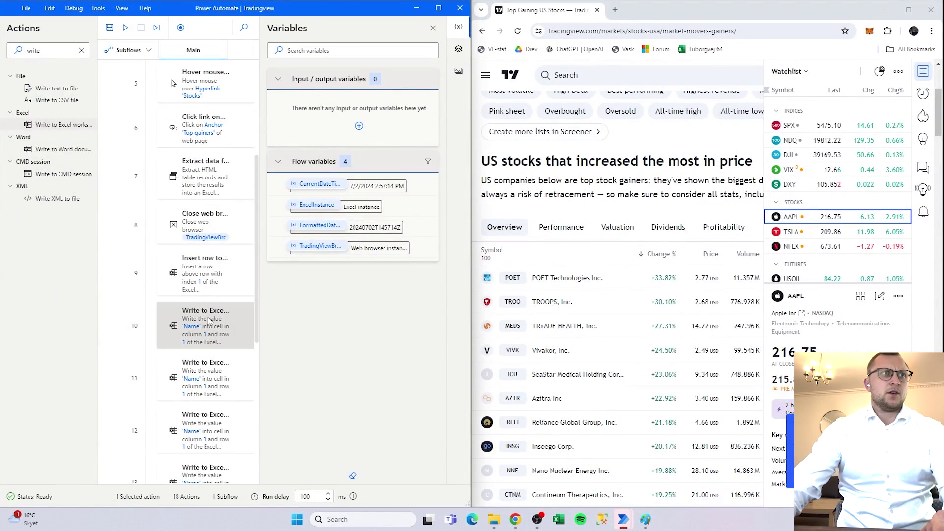
- Set the second Write to Excel worksheet action, directly below the Name one, to write Change into column 2
{"action": "scroll", "coordinate": [204, 295], "scroll_direction": "down", "scroll_amount": 3}
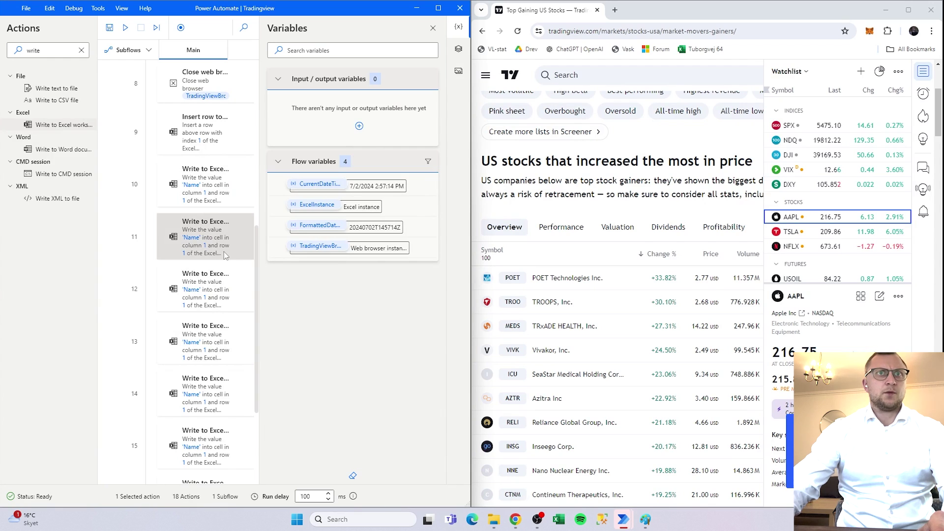
{"action": "double_click", "coordinate": [202, 237]}
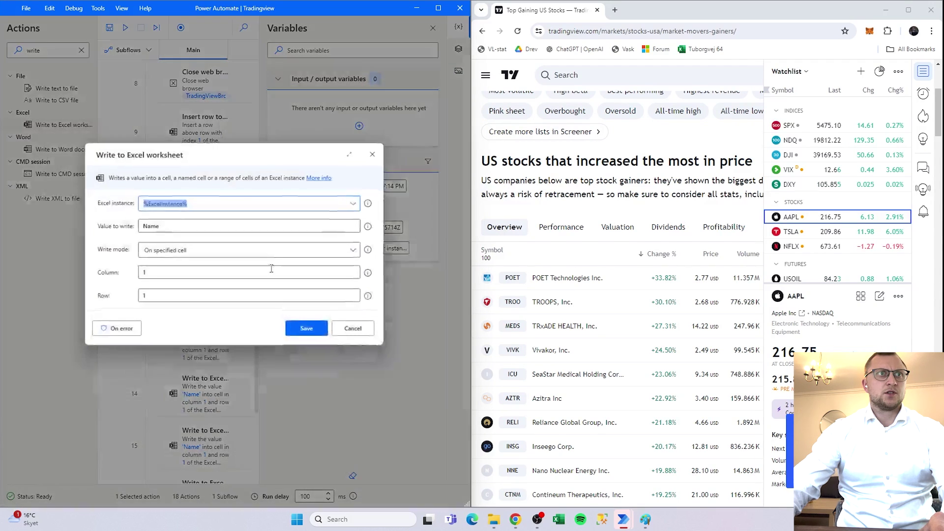
{"action": "left_click", "coordinate": [189, 225]}
{"action": "type", "text": "Chang"}
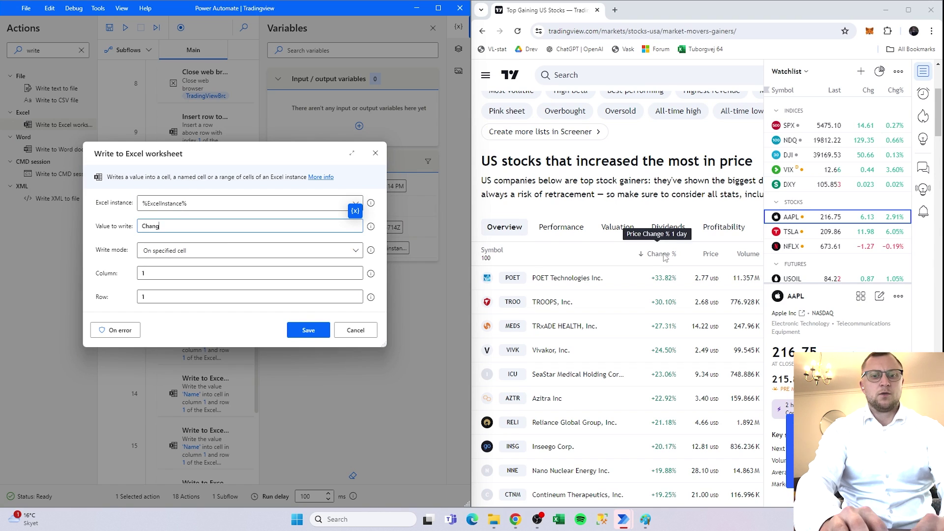
{"action": "key", "text": "Tab"}
{"action": "key", "text": "Tab"}
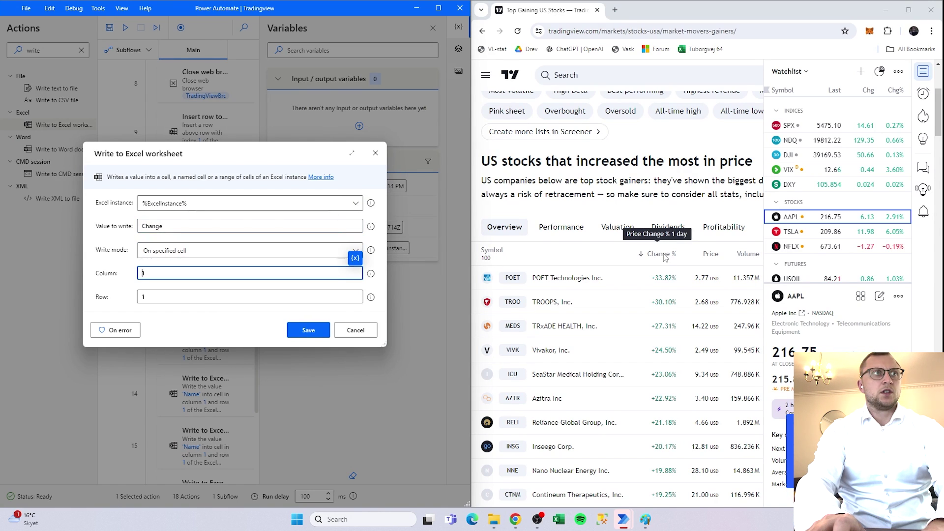
{"action": "type", "text": "2"}
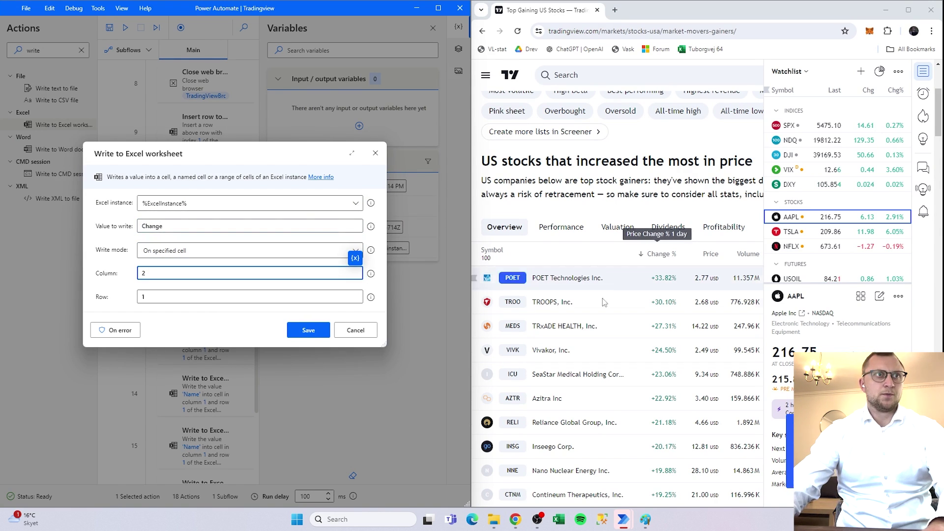
{"action": "left_click", "coordinate": [310, 332]}
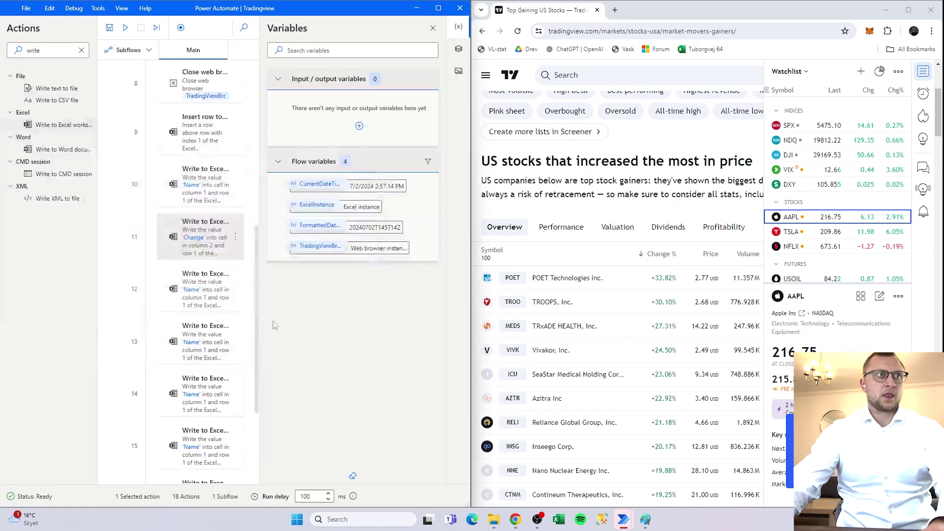
- Set the Write to Excel worksheet action after Change to write Price into column 3
{"action": "double_click", "coordinate": [222, 298]}
{"action": "left_click", "coordinate": [203, 225]}
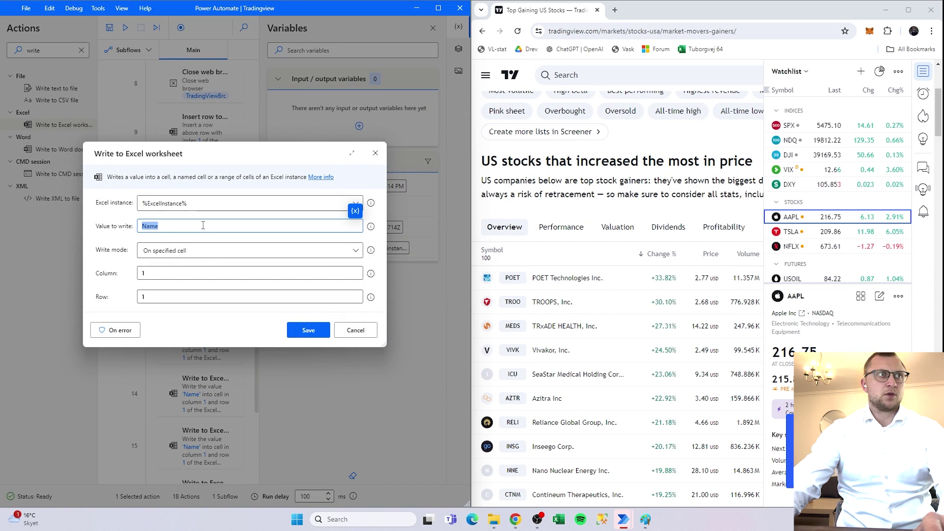
{"action": "type", "text": "ce"}
{"action": "key", "text": "Tab"}
{"action": "key", "text": "Tab"}
{"action": "type", "text": "3"}
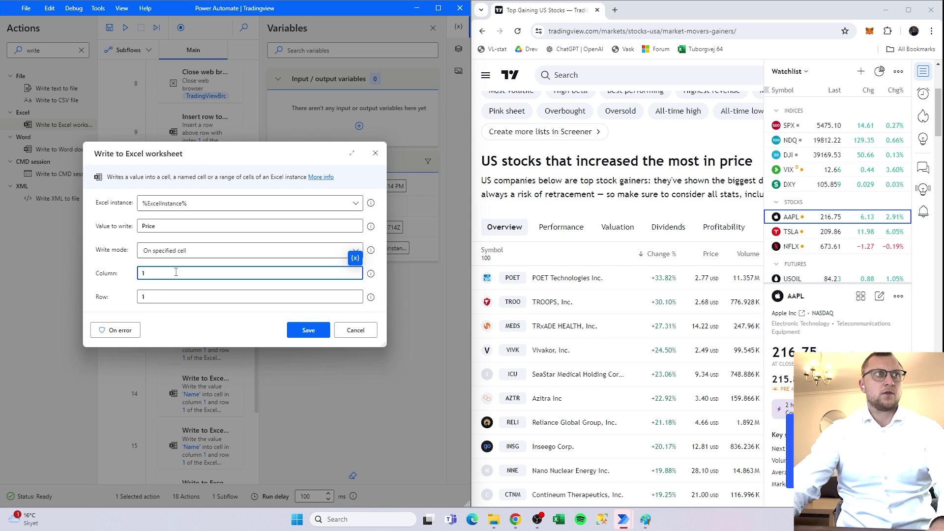
{"action": "left_click", "coordinate": [309, 330]}
- Check the next table columns on the Top gainers page and set the action after Price to write Volumne into column 4
{"action": "double_click", "coordinate": [206, 339]}
{"action": "scroll", "coordinate": [742, 259], "scroll_direction": "down", "scroll_amount": 1}
{"action": "scroll", "coordinate": [742, 259], "scroll_direction": "right", "scroll_amount": 2}
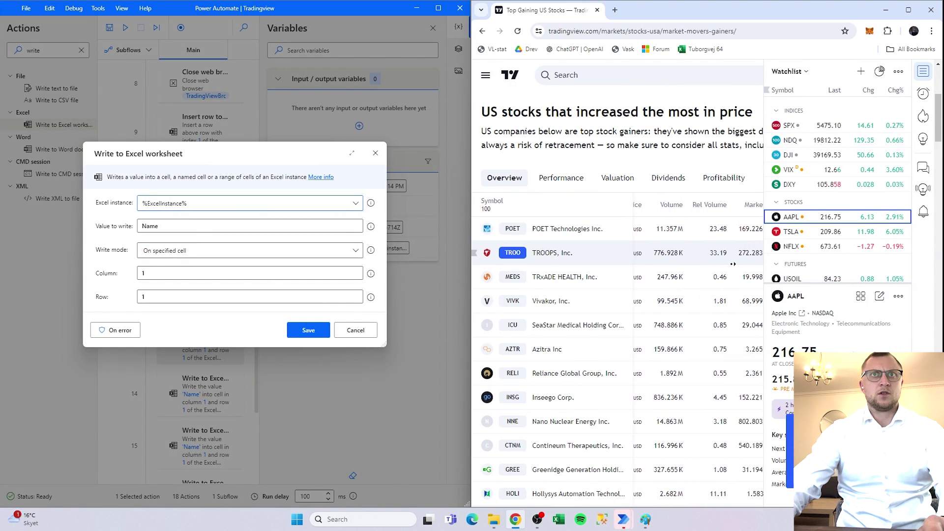
{"action": "left_click", "coordinate": [197, 225]}
{"action": "type", "text": "Volumne"}
{"action": "key", "text": "Tab"}
{"action": "key", "text": "Tab"}
{"action": "type", "text": "4"}
{"action": "key", "text": "Return"}
- Set the Write to Excel worksheet action after Volumne to write Relative Volumne into column 5
{"action": "key", "text": "Down"}
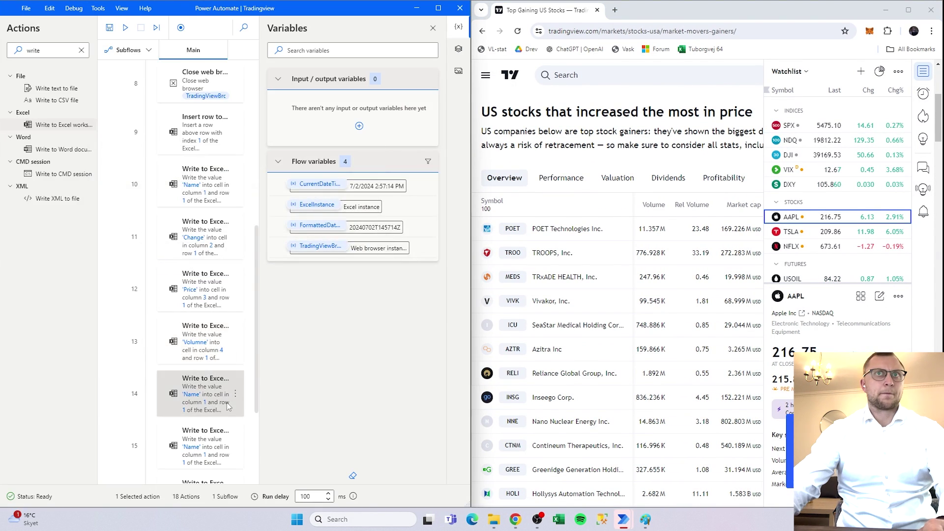
{"action": "key", "text": "Return"}
{"action": "type", "text": "Relative Volumne"}
{"action": "key", "text": "Tab"}
{"action": "key", "text": "Tab"}
{"action": "type", "text": "5"}
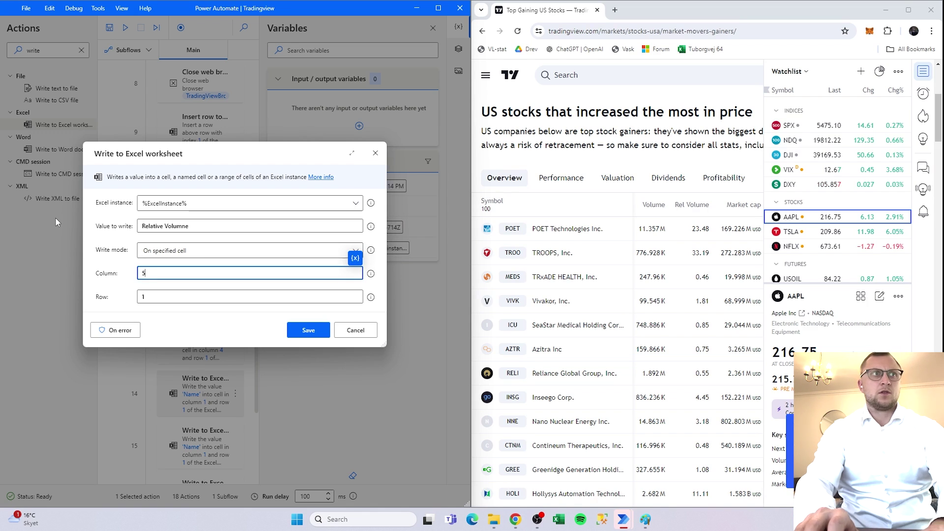
{"action": "key", "text": "Return"}
- Set the Write to Excel worksheet action after Relative Volumne to write Market Cap into column 6
{"action": "key", "text": "Down"}
{"action": "key", "text": "Return"}
{"action": "type", "text": "Market Cap"}
{"action": "key", "text": "Tab"}
{"action": "key", "text": "Tab"}
{"action": "type", "text": "6"}
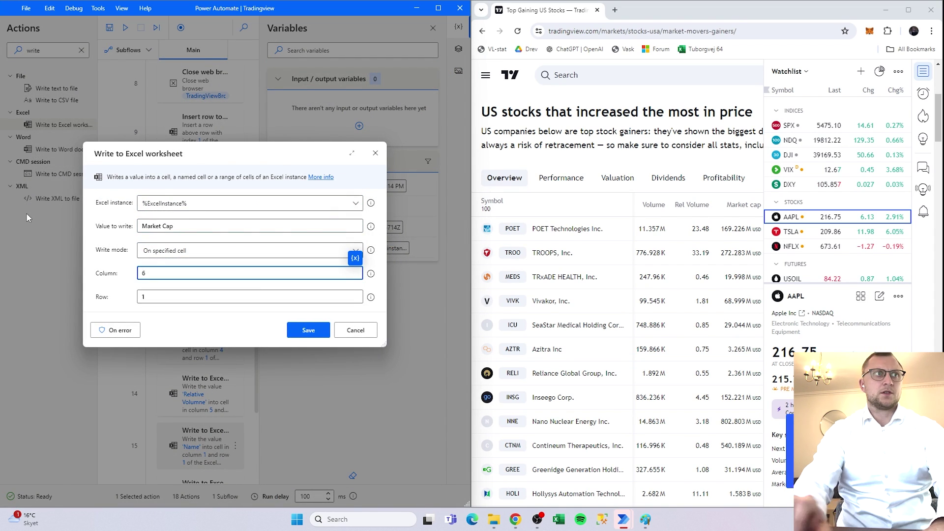
{"action": "key", "text": "Return"}
- Set the Write to Excel worksheet action after Market Cap to write Price earnings into column 7
{"action": "key", "text": "Down"}
{"action": "key", "text": "Return"}
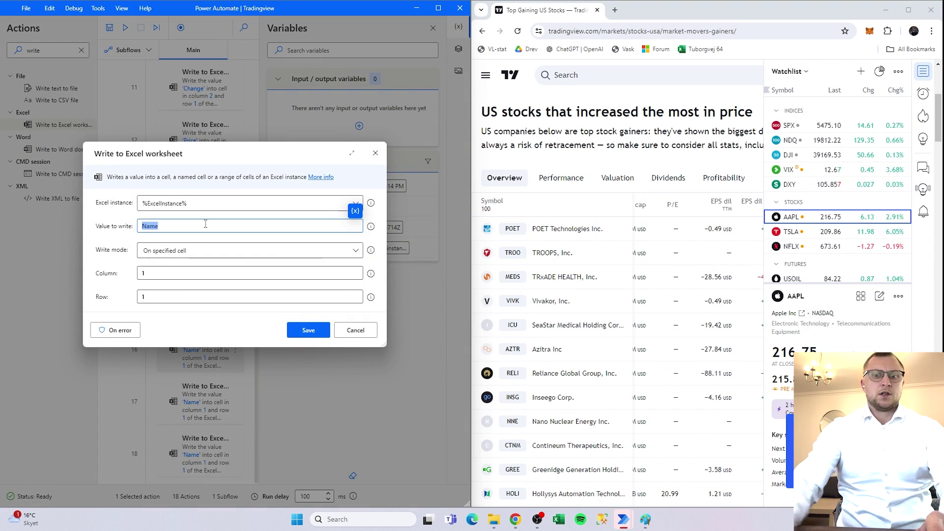
{"action": "type", "text": "Price earnings"}
{"action": "key", "text": "Tab"}
{"action": "key", "text": "Tab"}
{"action": "type", "text": "7"}
{"action": "key", "text": "Return"}
- Set the Write to Excel worksheet action after Price earnings to write EPS dilluted into column 8
{"action": "key", "text": "Down"}
{"action": "key", "text": "Return"}
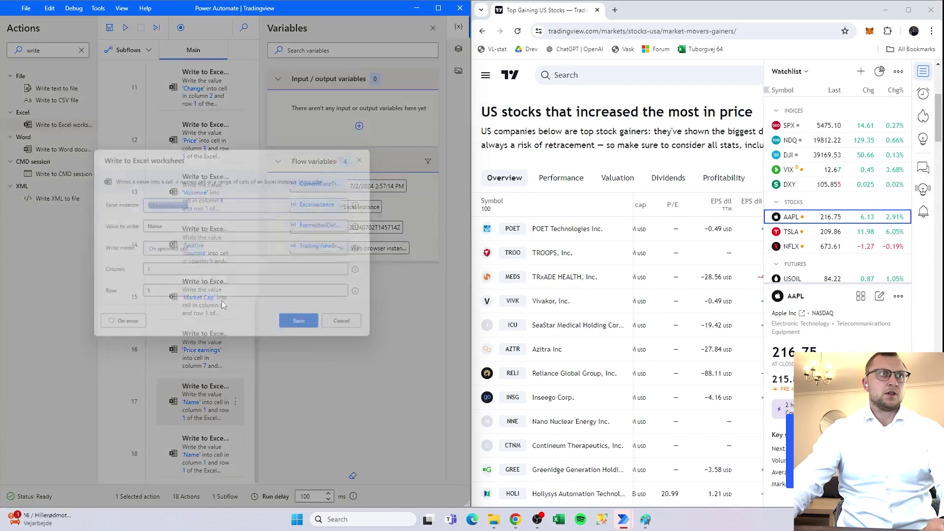
{"action": "key", "text": "Tab"}
{"action": "key", "text": "Tab"}
{"action": "type", "text": "8"}
{"action": "key", "text": "shift+Tab"}
{"action": "key", "text": "shift+Tab"}
{"action": "type", "text": "EPS dilluted"}
{"action": "key", "text": "Return"}
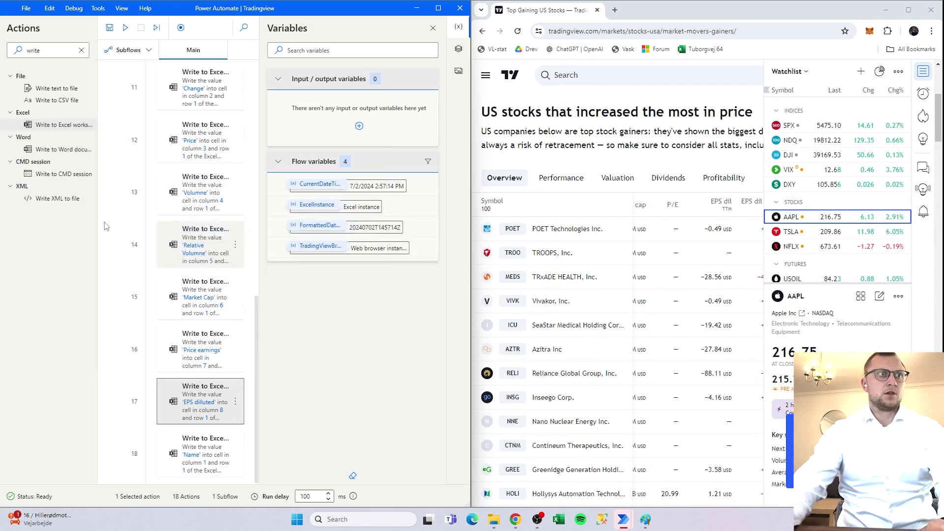
- Set the last Write to Excel worksheet action in the flow to write EPS dilluted growth into column 9
{"action": "left_click", "coordinate": [218, 453]}
{"action": "key", "text": "Return"}
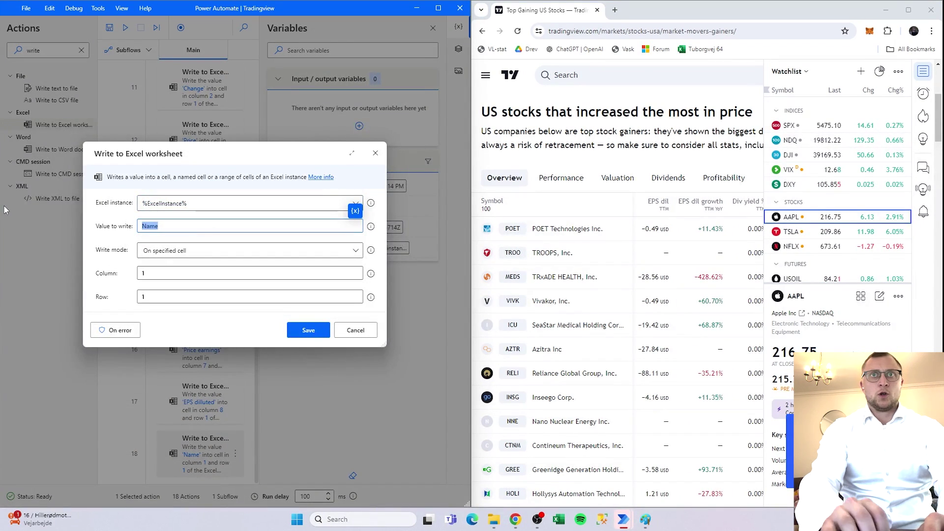
{"action": "type", "text": "EPS dilluted growth"}
{"action": "key", "text": "Tab"}
{"action": "key", "text": "Tab"}
{"action": "type", "text": "9"}
{"action": "key", "text": "Return"}
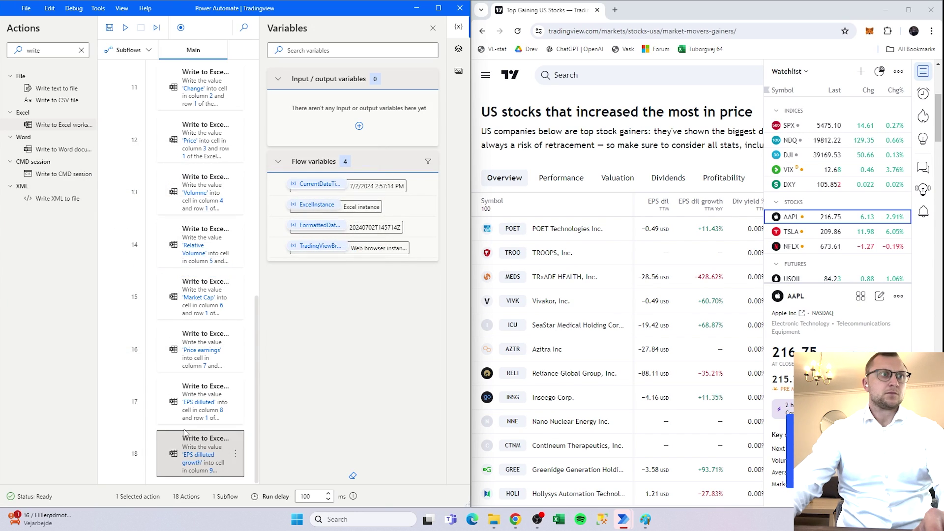
- Duplicate the EPS dilluted growth action and set the copy to write Dividend yield into column 10
{"action": "key", "text": "ctrl+c"}
{"action": "key", "text": "ctrl+v"}
{"action": "key", "text": "Return"}
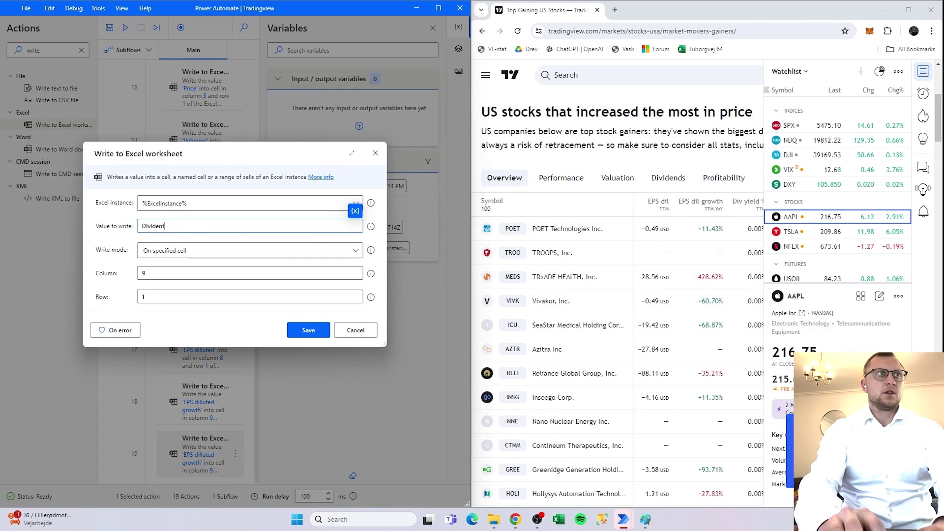
{"action": "type", "text": "Dividend yield"}
{"action": "key", "text": "Tab"}
{"action": "key", "text": "Tab"}
{"action": "type", "text": "10"}
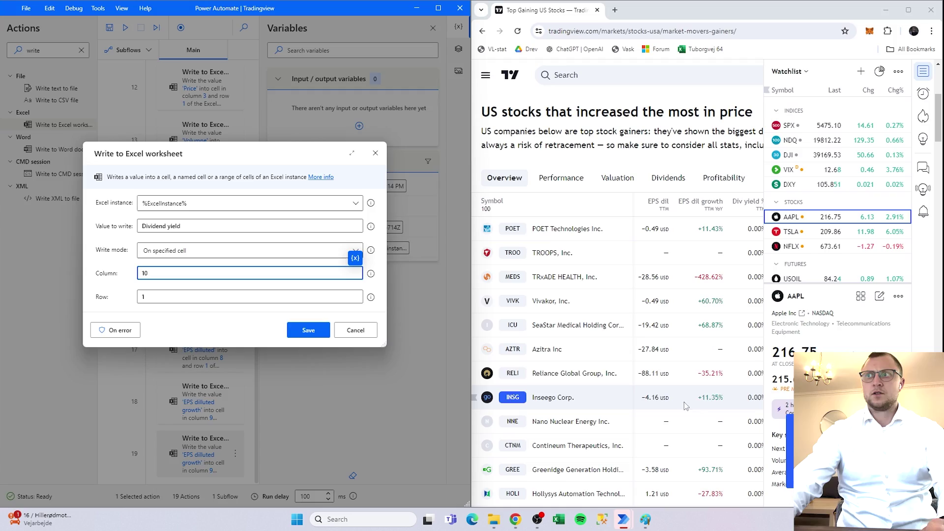
{"action": "left_click", "coordinate": [309, 330]}
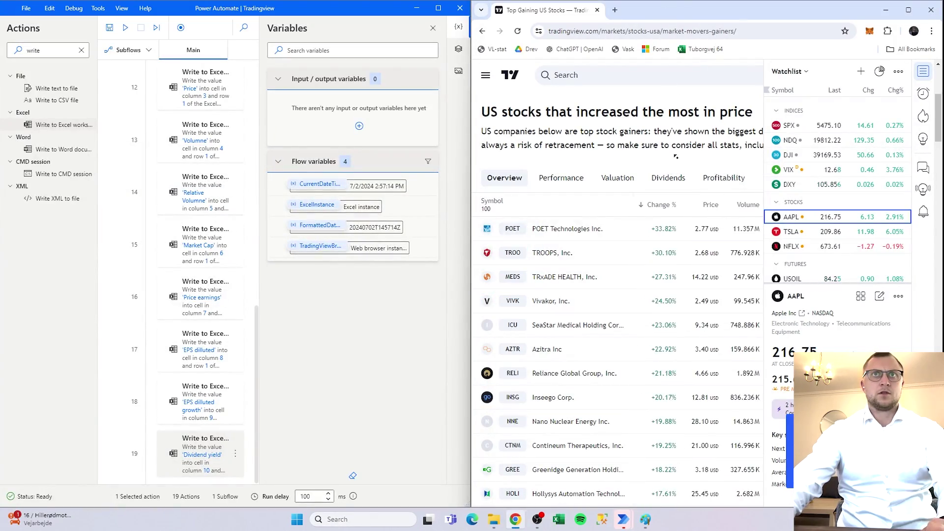
- Check the remaining Top gainers columns, then duplicate the Dividend yield action twice and set the first copy to write Sector into column 11
{"action": "left_click_drag", "start_coordinate": [654, 10], "coordinate": [621, 258]}
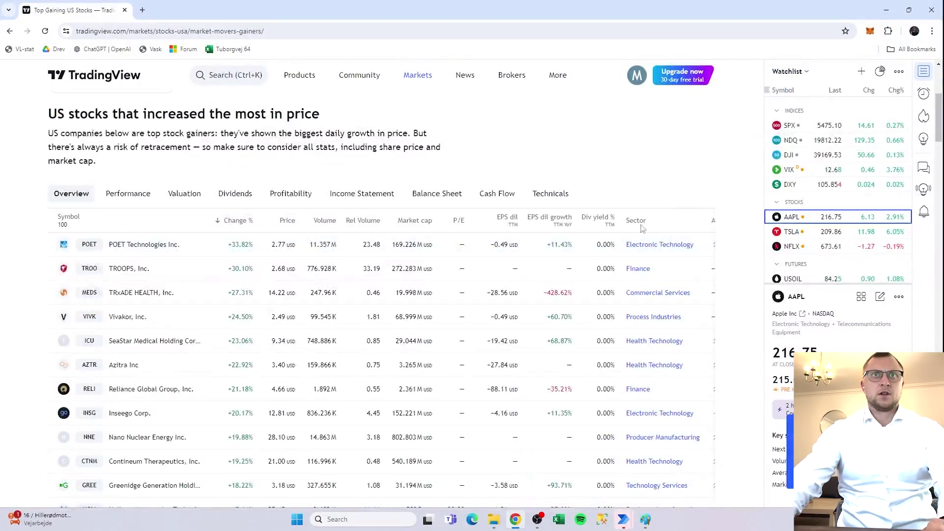
{"action": "scroll", "coordinate": [610, 261], "scroll_direction": "down", "scroll_amount": 5}
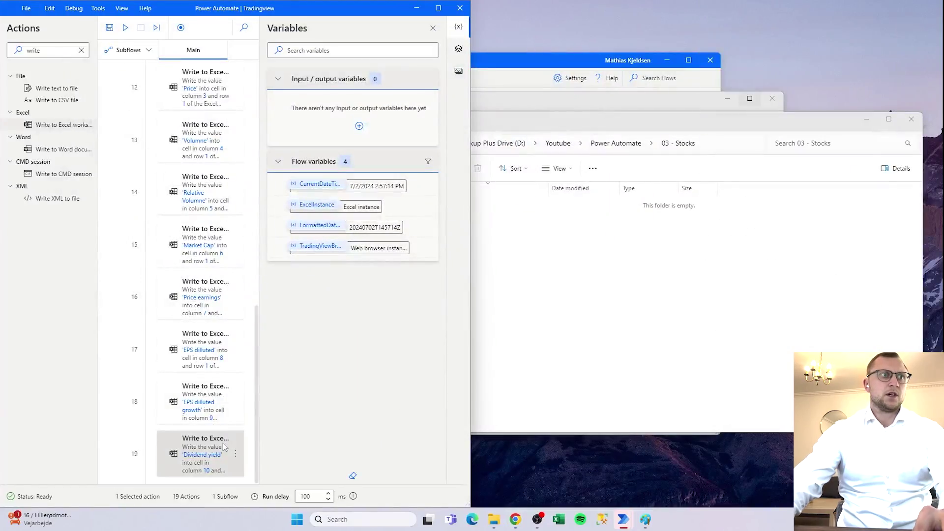
{"action": "double_click", "coordinate": [201, 452]}
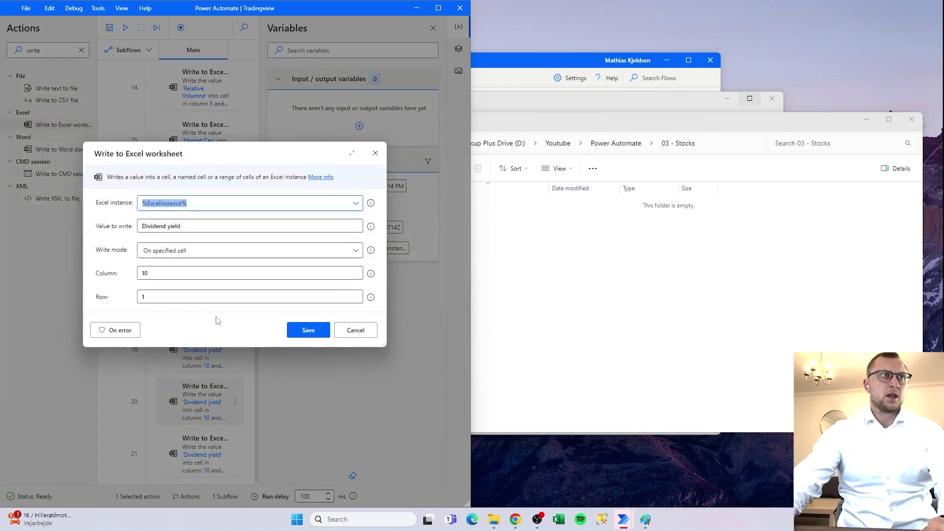
{"action": "triple_click", "coordinate": [197, 226]}
{"action": "type", "text": "Sector"}
{"action": "key", "text": "Return"}
- Set the second Dividend yield copy at the end of the flow to write Analyst Rating into column 12
{"action": "double_click", "coordinate": [202, 450]}
{"action": "left_click_drag", "start_coordinate": [182, 226], "coordinate": [20, 222]}
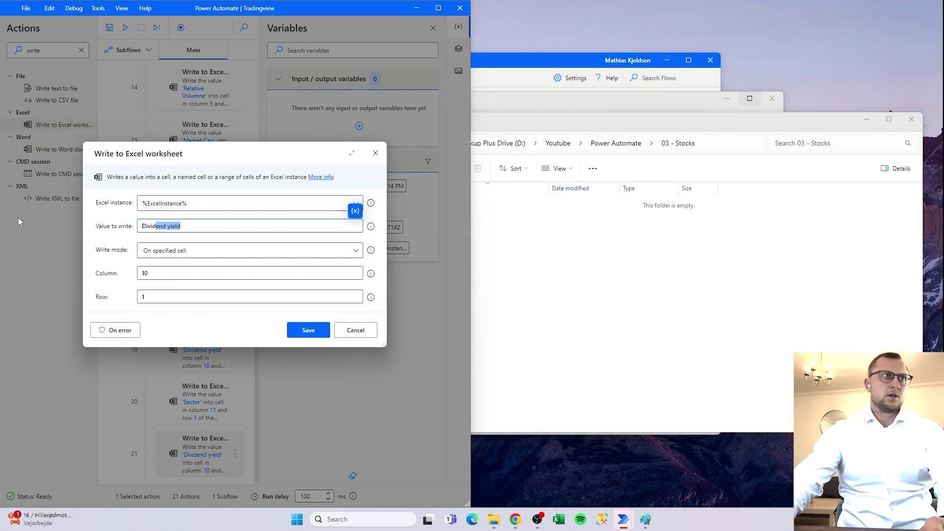
{"action": "type", "text": "Analyst Ratin"}
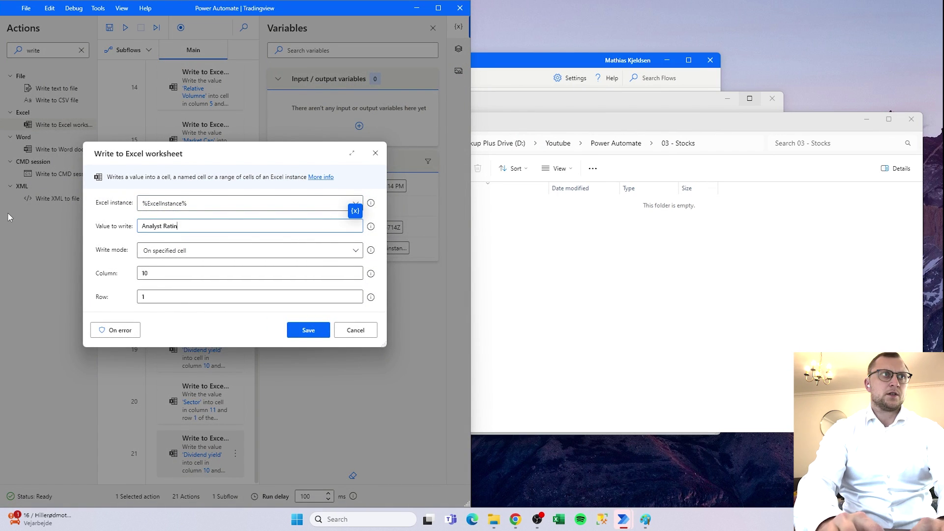
{"action": "type", "text": "g"}
{"action": "key", "text": "Tab"}
{"action": "key", "text": "Tab"}
{"action": "type", "text": "12"}
{"action": "key", "text": "Return"}
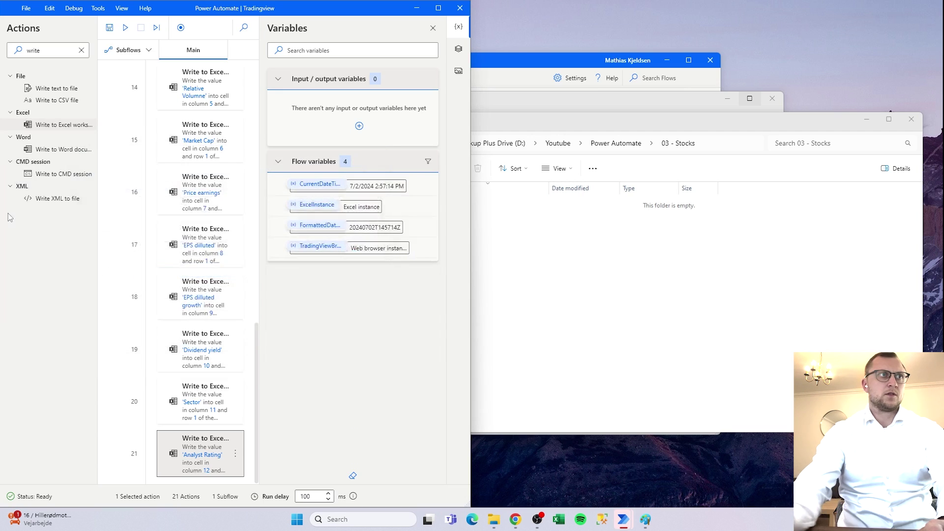
- Maximize the flow window and add a Close Excel action at the end of the flow with Save document as before closing
{"action": "left_click", "coordinate": [437, 8]}
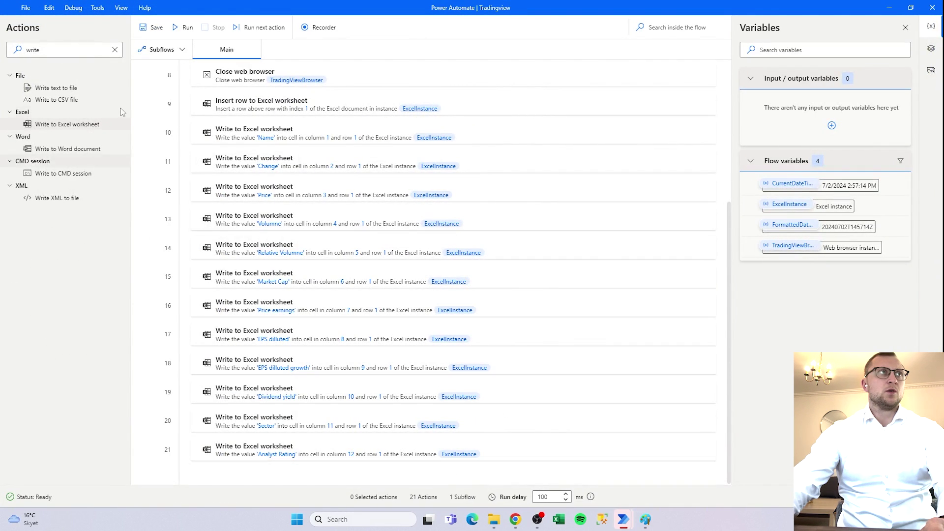
{"action": "left_click", "coordinate": [114, 49]}
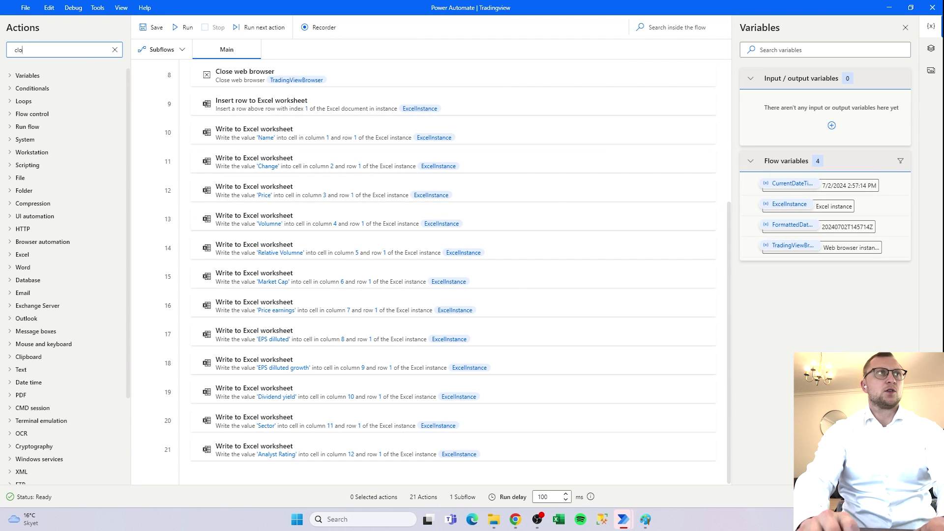
{"action": "type", "text": "close"}
{"action": "left_click_drag", "start_coordinate": [61, 145], "coordinate": [268, 467]}
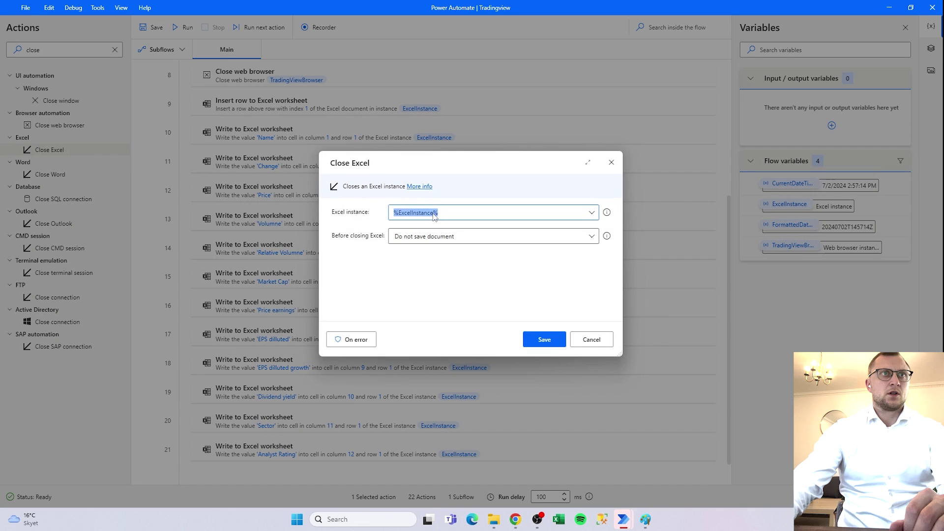
{"action": "left_click", "coordinate": [491, 238]}
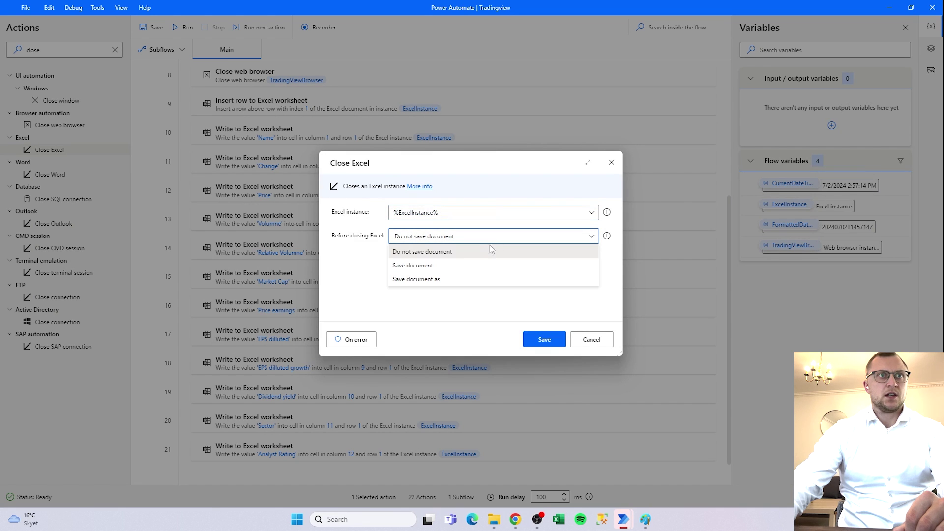
{"action": "left_click", "coordinate": [475, 279]}
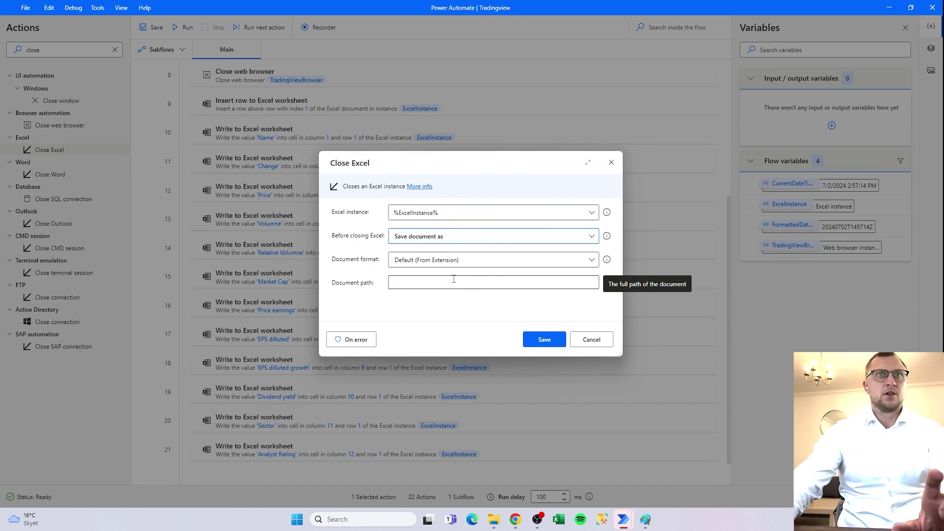
- Copy the 03 - Stocks folder path from File Explorer and paste it as the Close Excel action's document path
{"action": "left_click", "coordinate": [453, 281]}
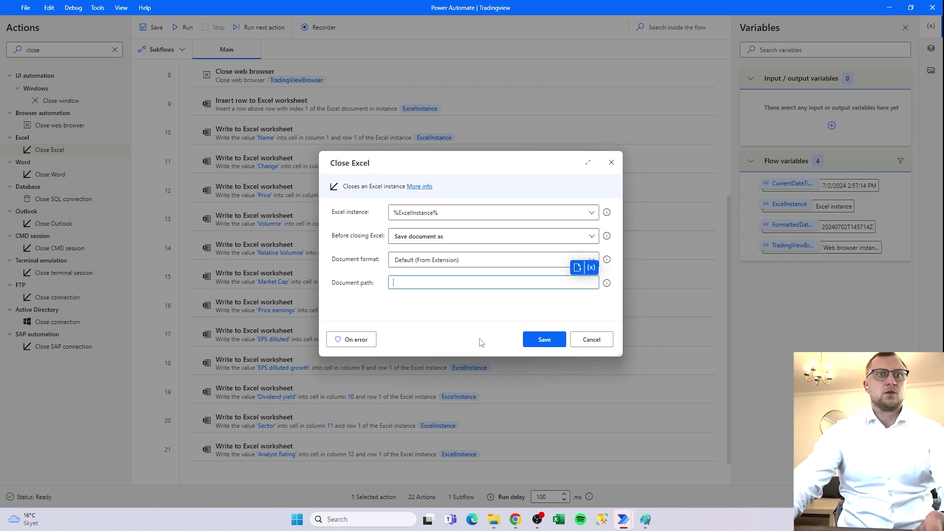
{"action": "left_click", "coordinate": [494, 519]}
{"action": "left_click", "coordinate": [553, 451]}
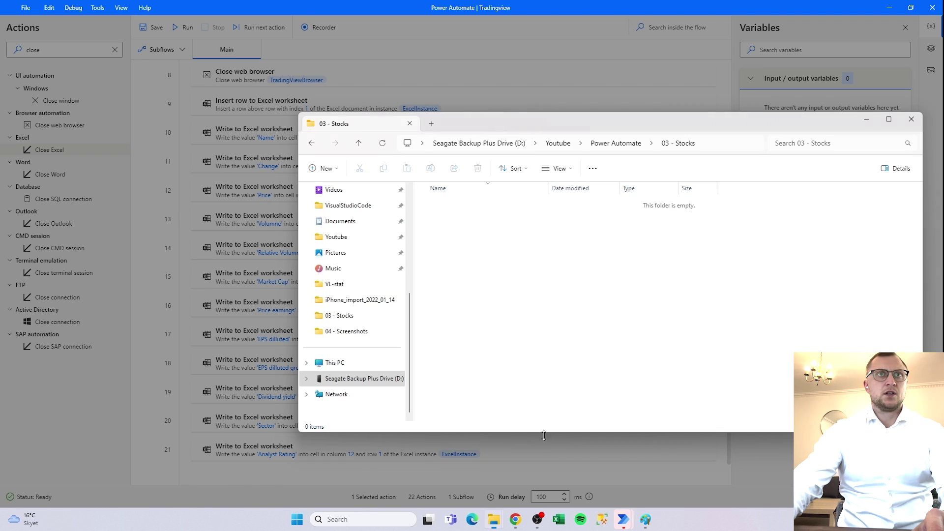
{"action": "left_click", "coordinate": [721, 147]}
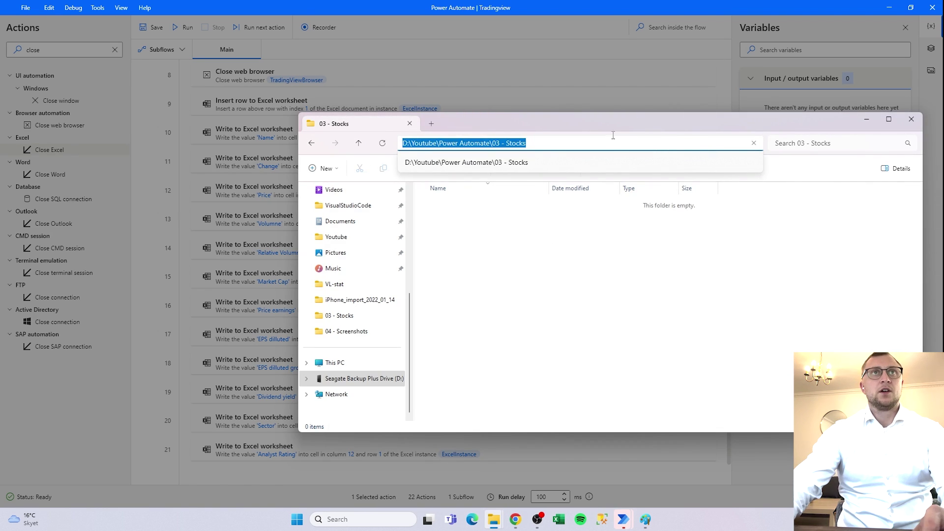
{"action": "left_click_drag", "start_coordinate": [677, 119], "coordinate": [740, 133]}
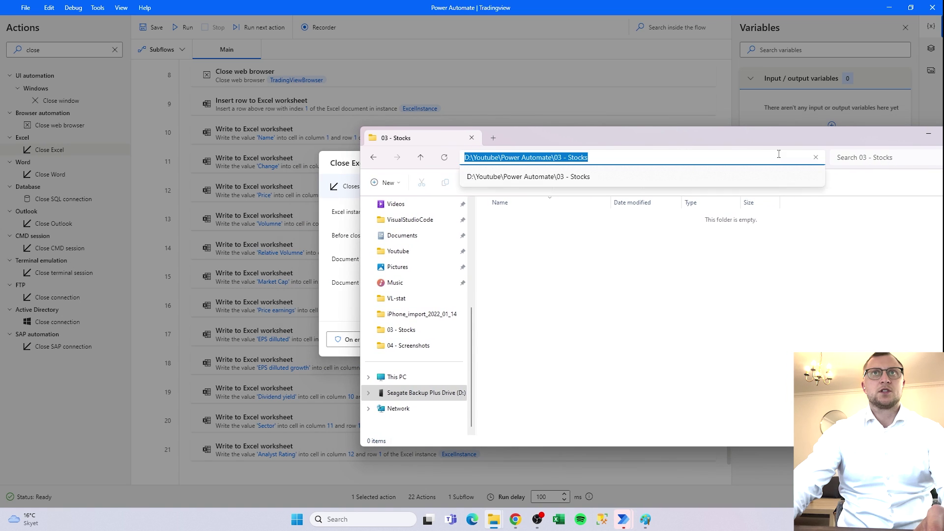
{"action": "key", "text": "ctrl+c"}
{"action": "key", "text": "alt+Tab"}
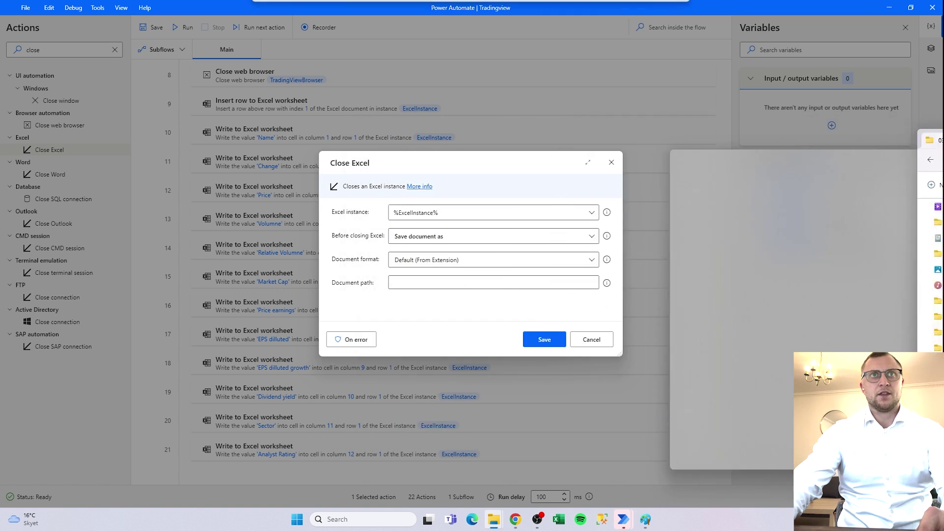
{"action": "left_click", "coordinate": [560, 278]}
{"action": "key", "text": "ctrl+v"}
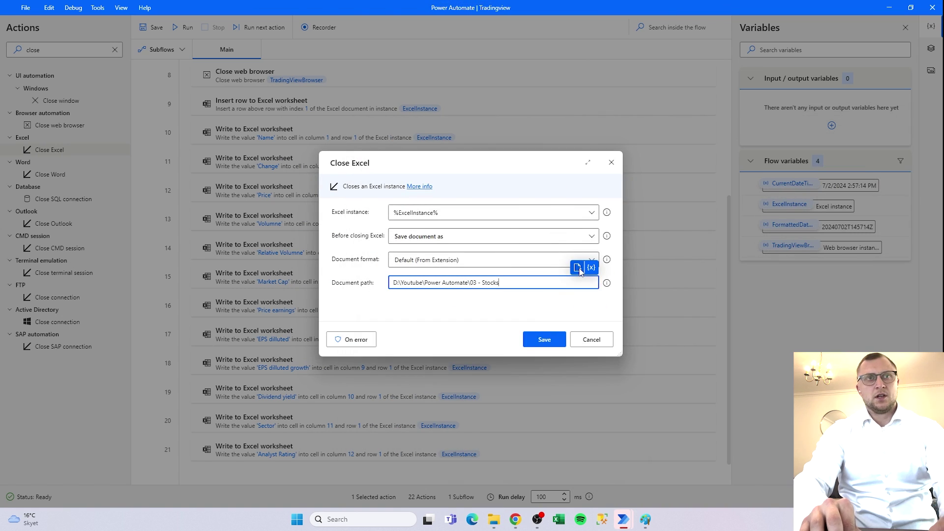
- Append \%FormattedDateTime%_Topgainers-USA to the document path and save the Close Excel action
{"action": "type", "text": "\\%FormattedDateTime%_Topgain"}
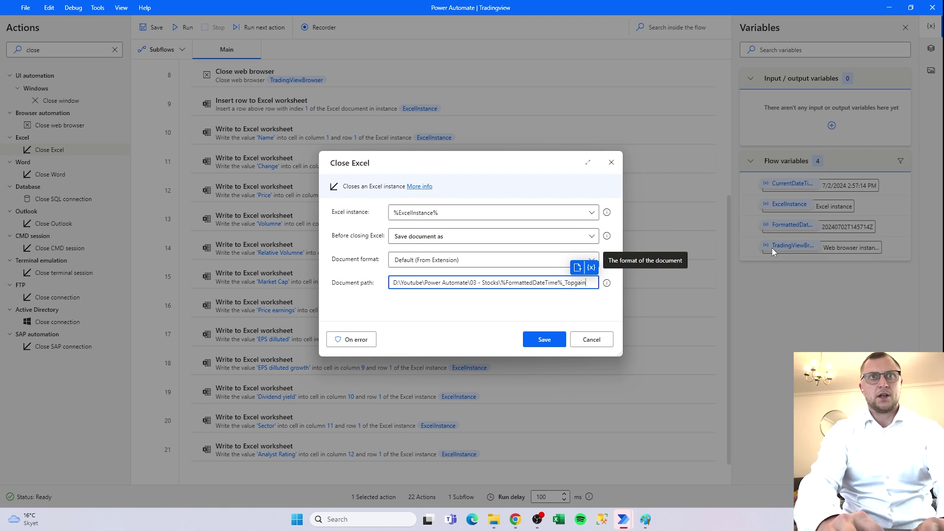
{"action": "type", "text": "USA"}
{"action": "key", "text": "BackSpace"}
{"action": "key", "text": "BackSpace"}
{"action": "key", "text": "BackSpace"}
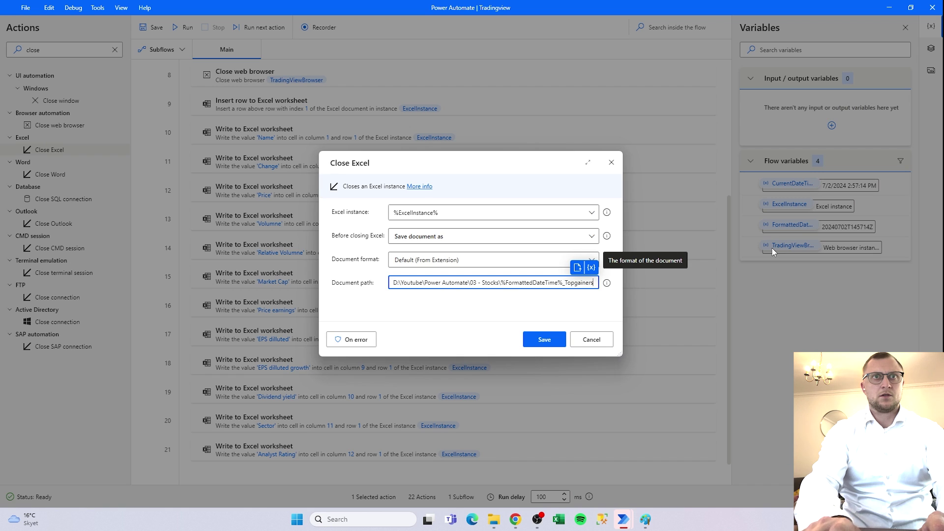
{"action": "type", "text": "-USA"}
{"action": "key", "text": "Return"}
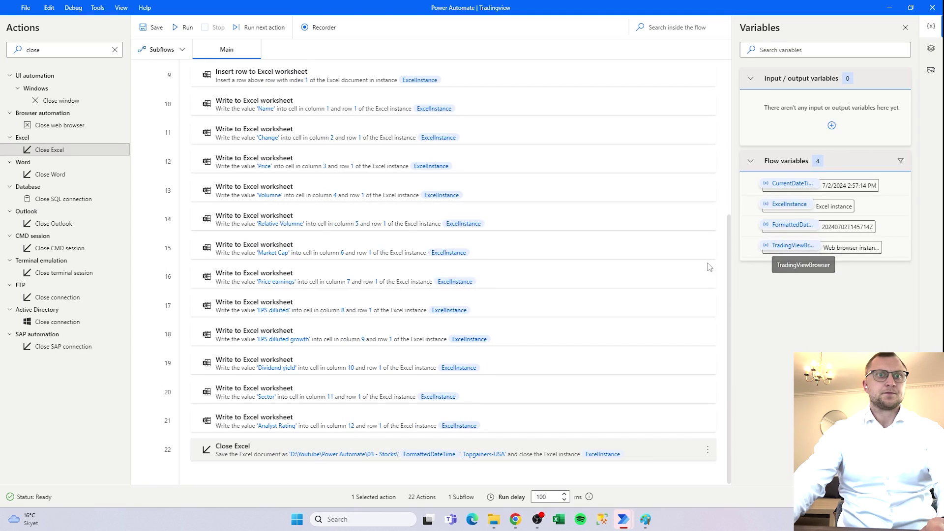
{"action": "left_click", "coordinate": [407, 484]}
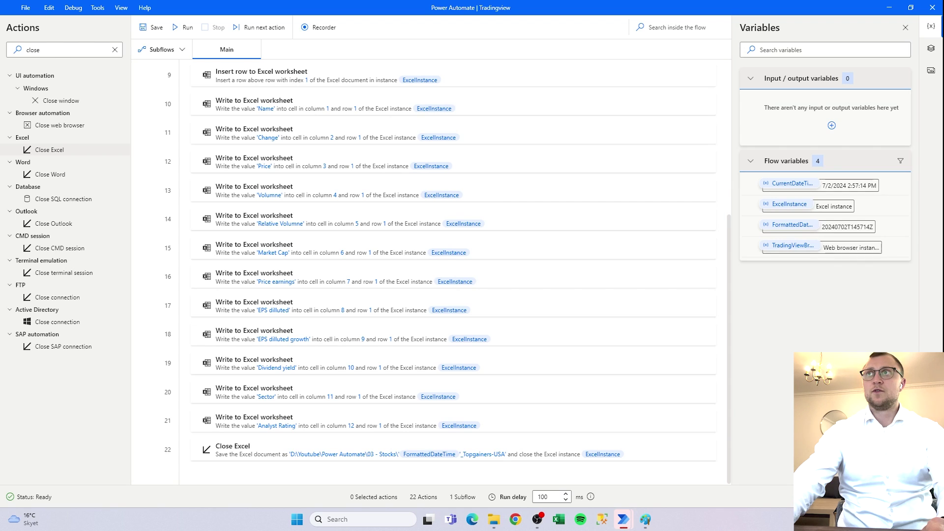
- Check the 03 - Stocks destination folder in File Explorer, then return to the flow and save it
{"action": "left_click", "coordinate": [494, 520]}
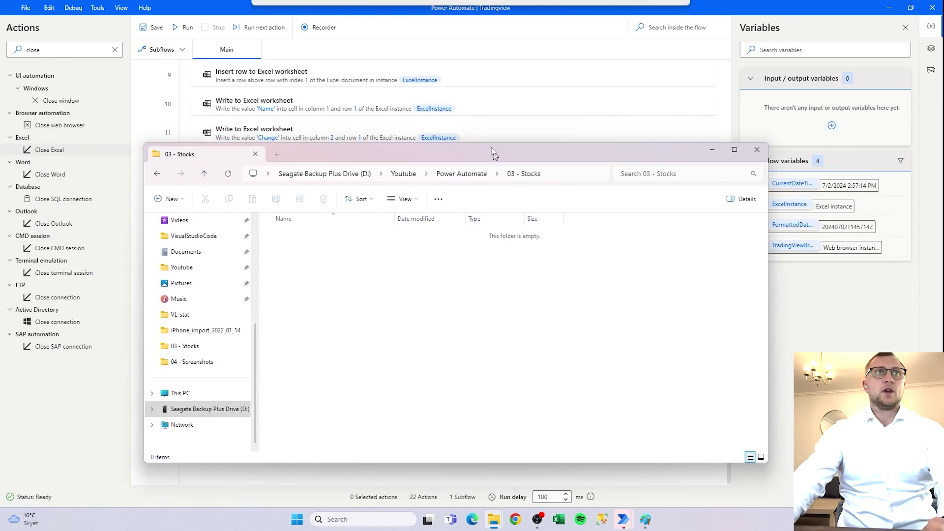
{"action": "left_click", "coordinate": [555, 169]}
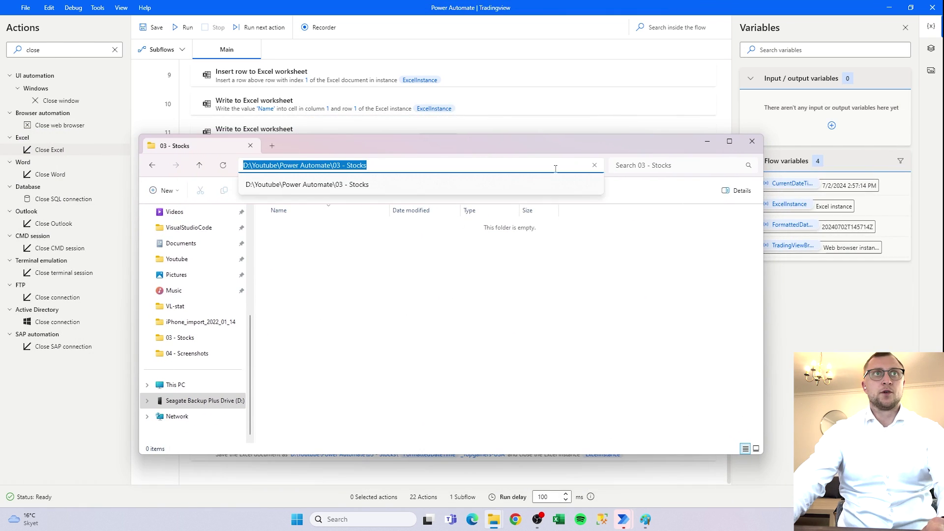
{"action": "left_click", "coordinate": [430, 268]}
{"action": "left_click", "coordinate": [511, 91]}
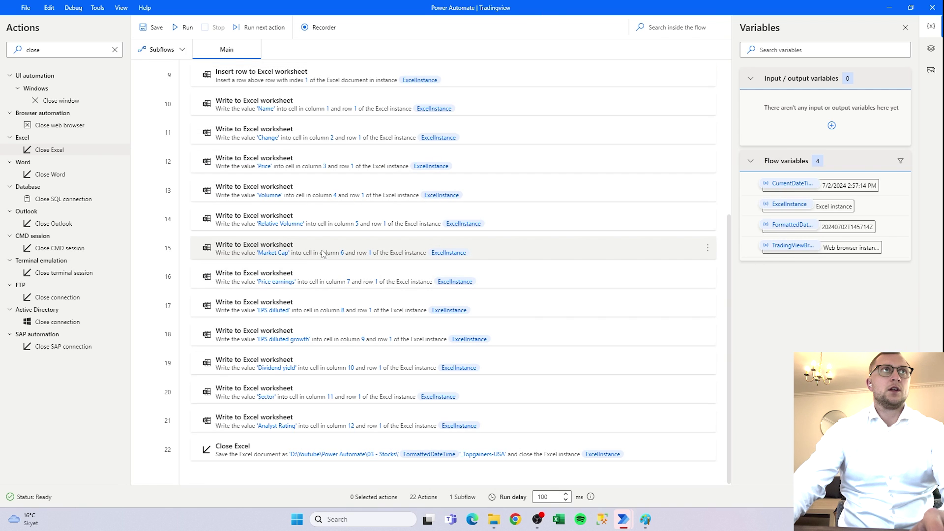
{"action": "key", "text": "ctrl+s"}
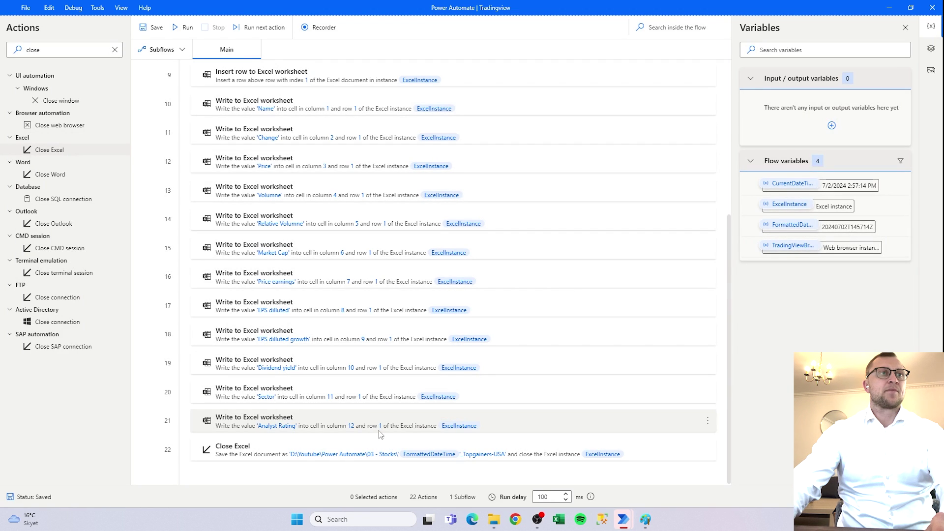
- Add a Wait action of 5 seconds just before the Close Excel action and save the flow
{"action": "left_click_drag", "start_coordinate": [82, 49], "coordinate": [2, 50]}
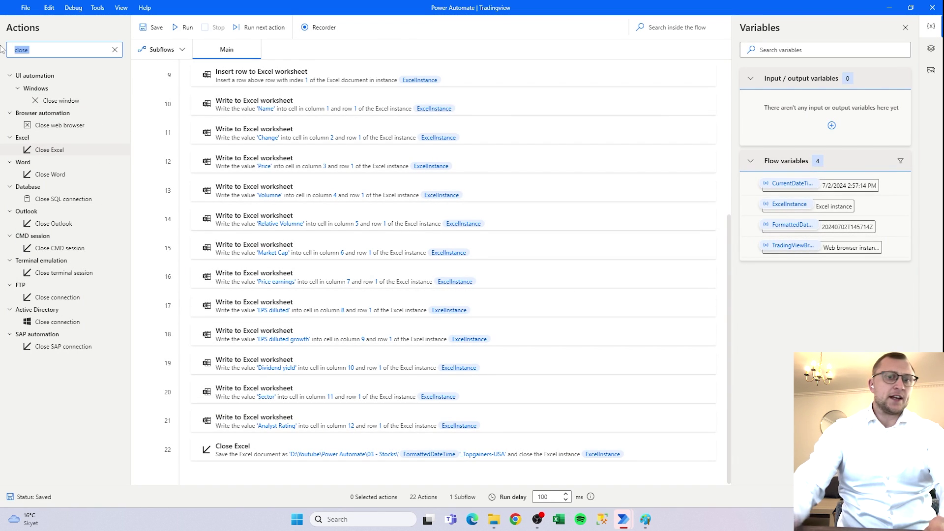
{"action": "type", "text": "wait"}
{"action": "left_click", "coordinate": [63, 92]}
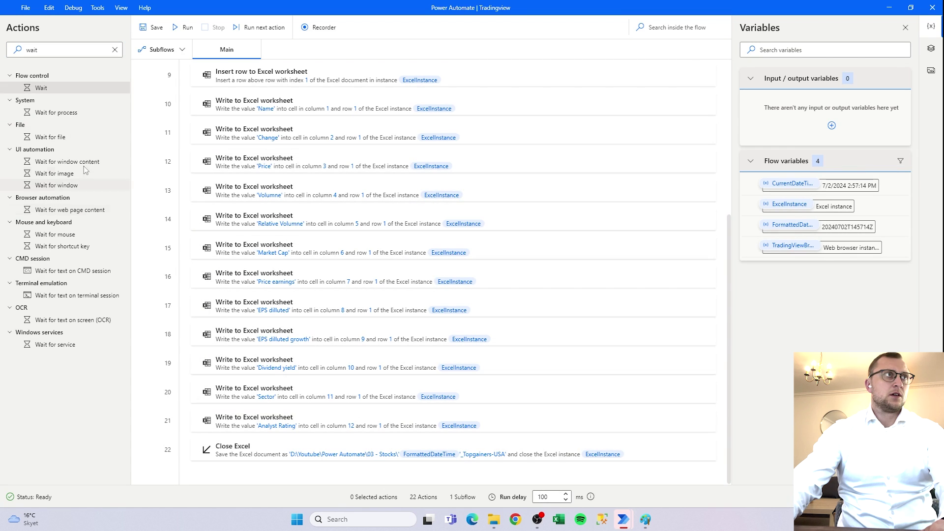
{"action": "left_click_drag", "start_coordinate": [57, 89], "coordinate": [360, 442]}
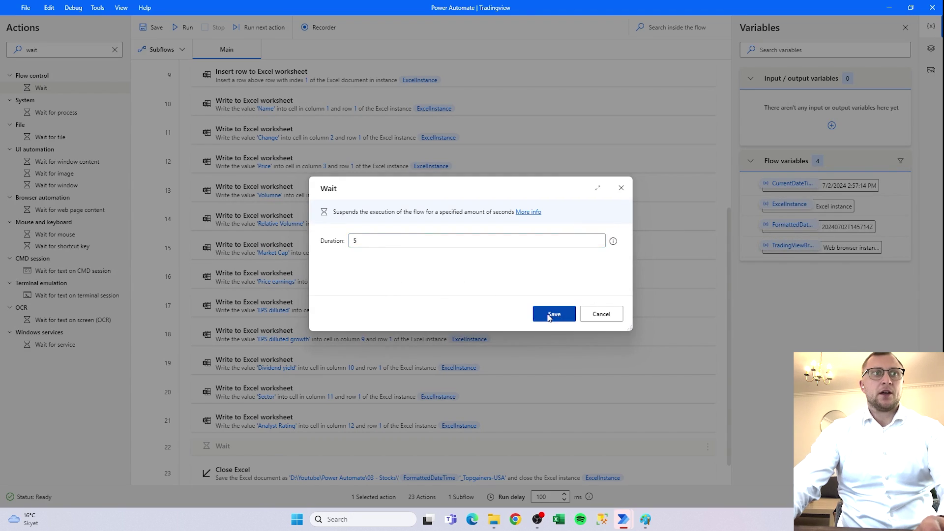
{"action": "left_click", "coordinate": [554, 314]}
{"action": "key", "text": "ctrl+s"}
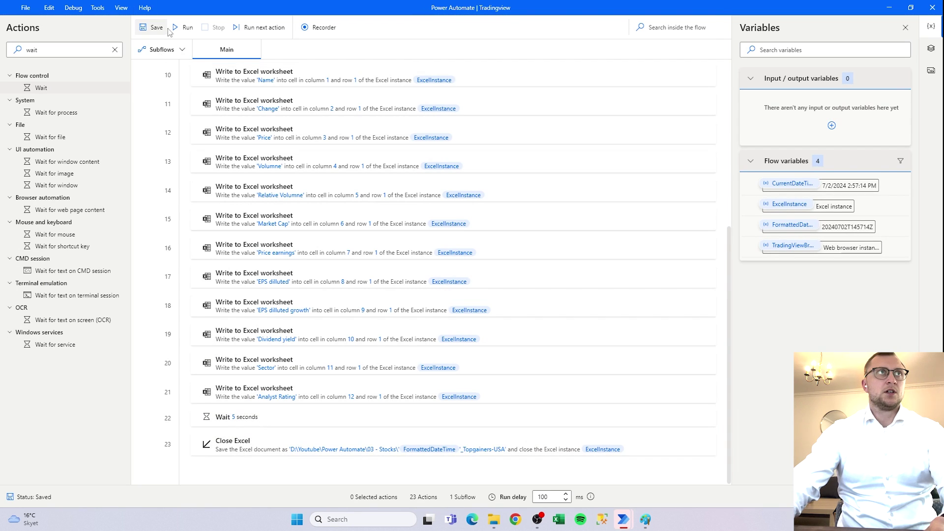
- Run the flow through TradingView's Markets stocks section to the US Top gainers page
{"action": "left_click", "coordinate": [184, 27]}
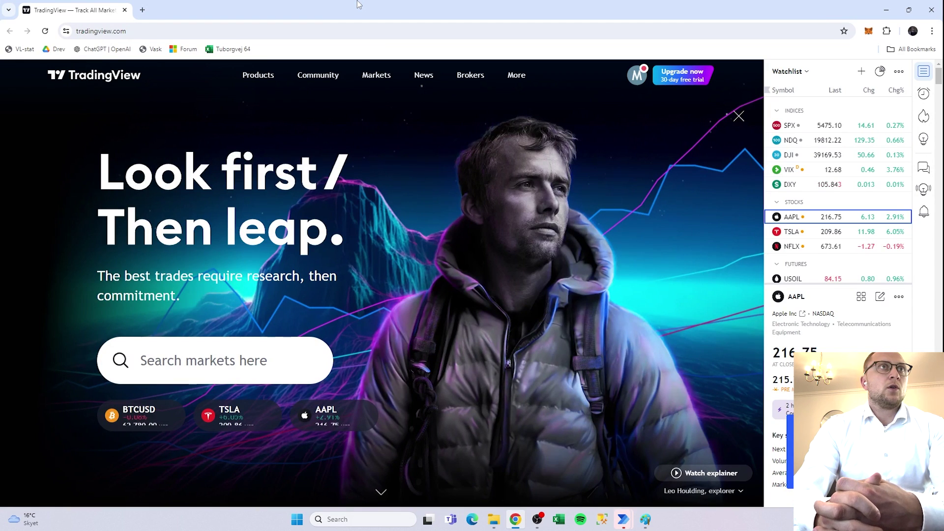
{"action": "mouse_move", "coordinate": [377, 77]}
{"action": "mouse_move", "coordinate": [413, 208]}
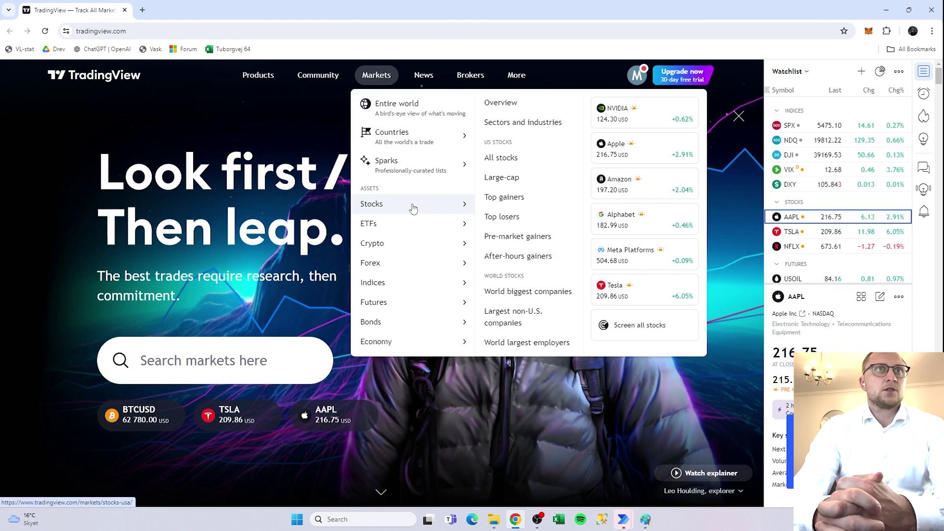
{"action": "left_click", "coordinate": [528, 199]}
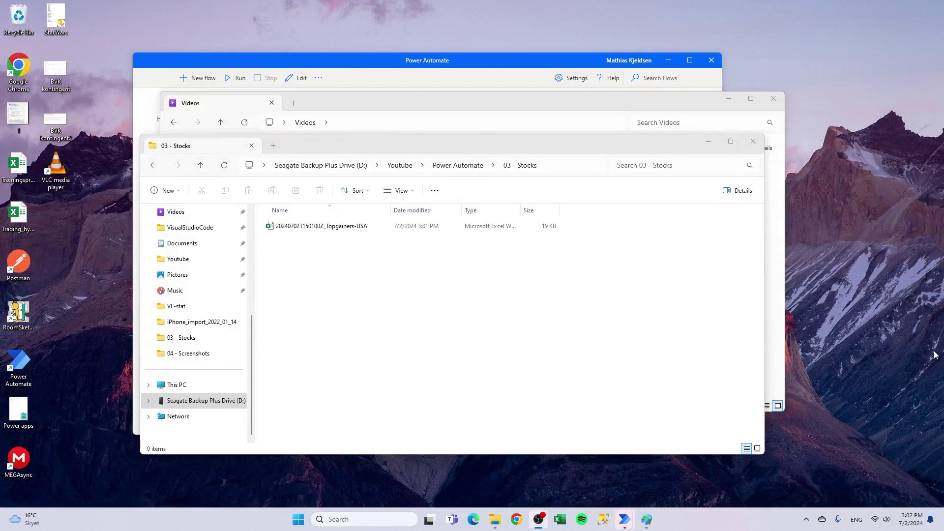
- Maximize the 03 - Stocks folder window and open the exported Topgainers-USA workbook in Excel
{"action": "left_click", "coordinate": [588, 217]}
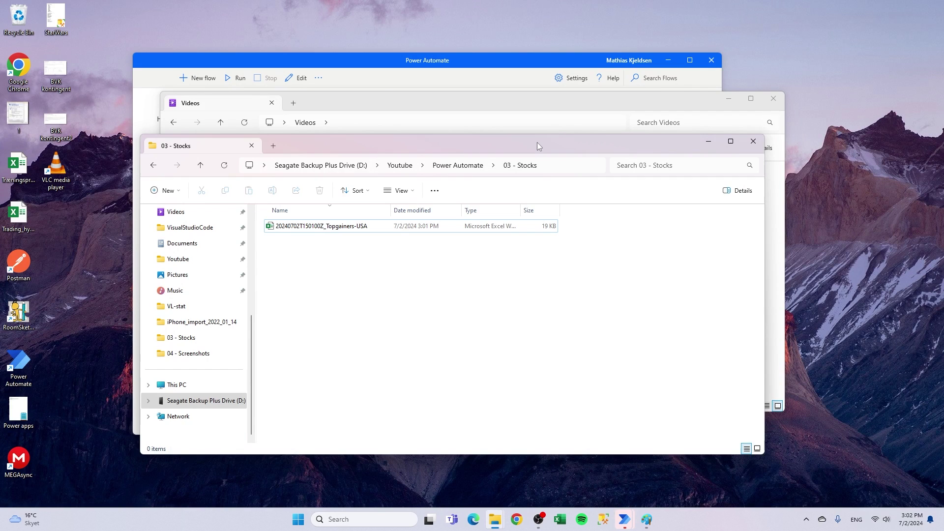
{"action": "left_click_drag", "start_coordinate": [537, 143], "coordinate": [527, 1]}
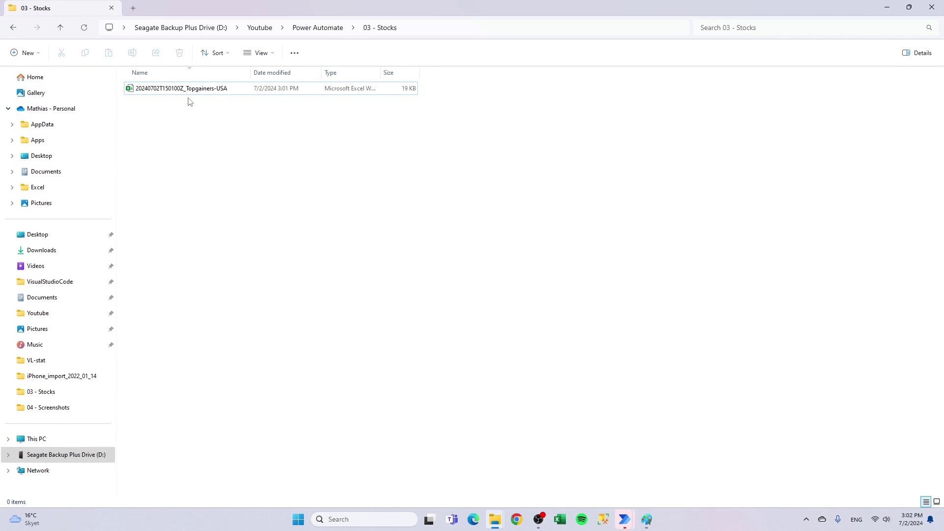
{"action": "double_click", "coordinate": [159, 88]}
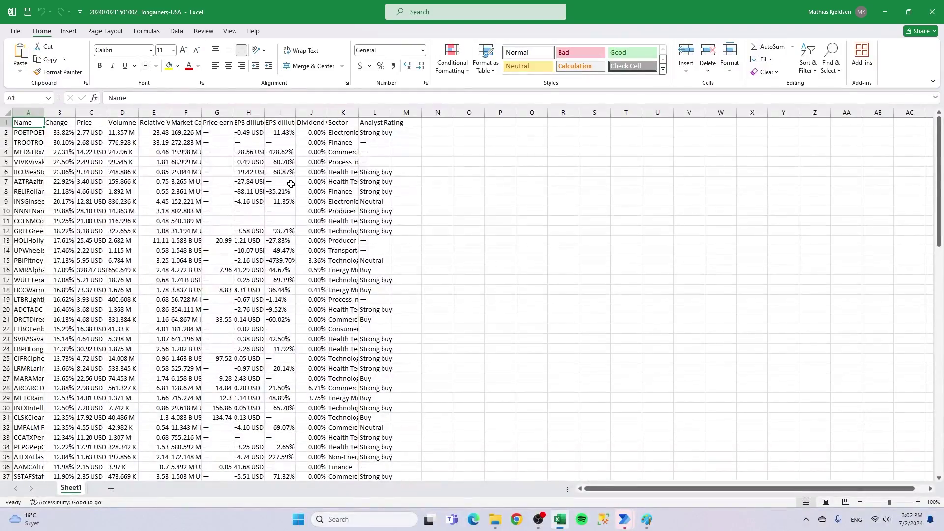
- Autofit all column widths on Sheet1 and convert the stock data into a table with headers
{"action": "key", "text": "ctrl+a"}
{"action": "key", "text": "alt+h"}
{"action": "key", "text": "o"}
{"action": "key", "text": "i"}
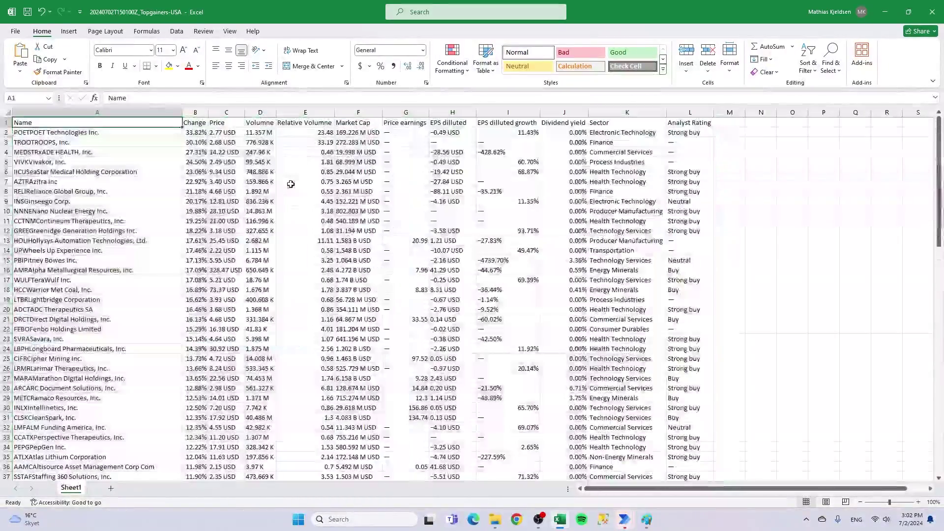
{"action": "key", "text": "ctrl+t"}
{"action": "key", "text": "Return"}
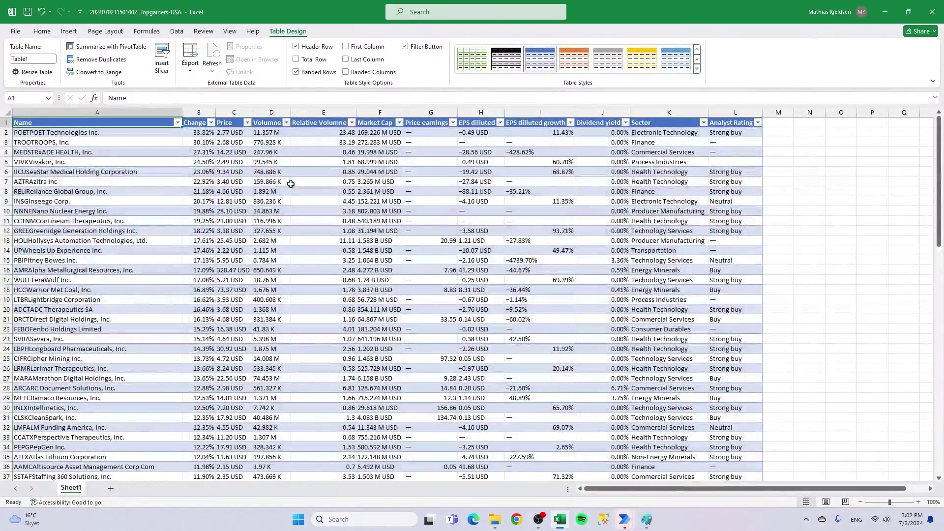
- Try to rearrange a column in the stock table, then dismiss the dialog and close the workbook without saving
{"action": "key", "text": "ctrl+space"}
{"action": "key", "text": "ctrl+minus"}
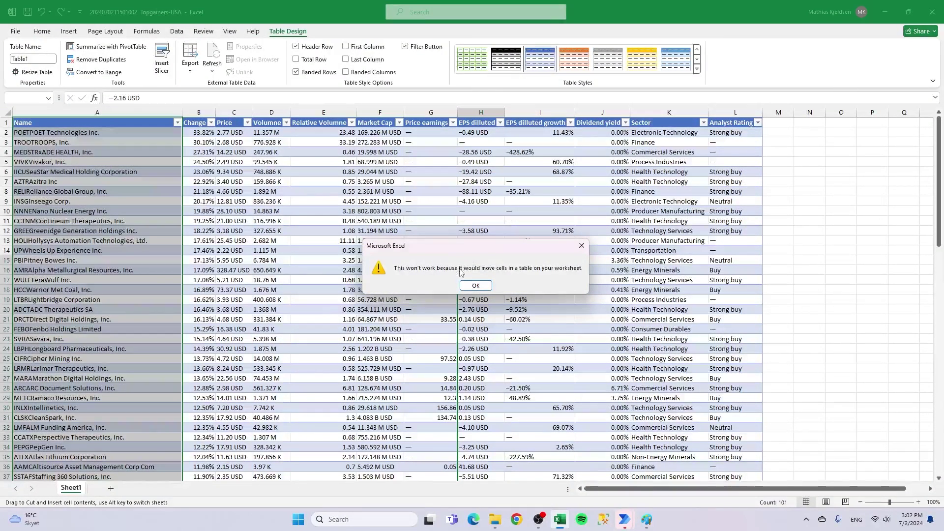
{"action": "key", "text": "Return"}
{"action": "left_click", "coordinate": [271, 211]}
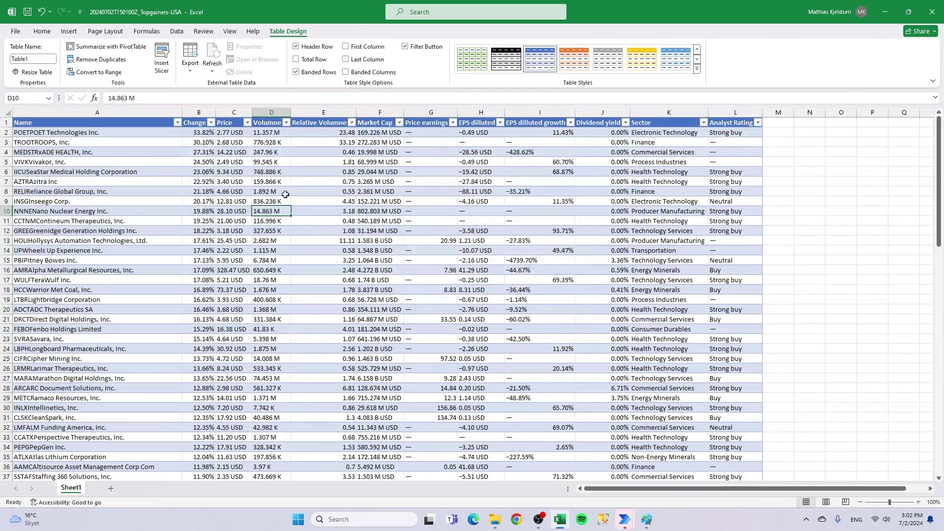
{"action": "left_click", "coordinate": [938, 6]}
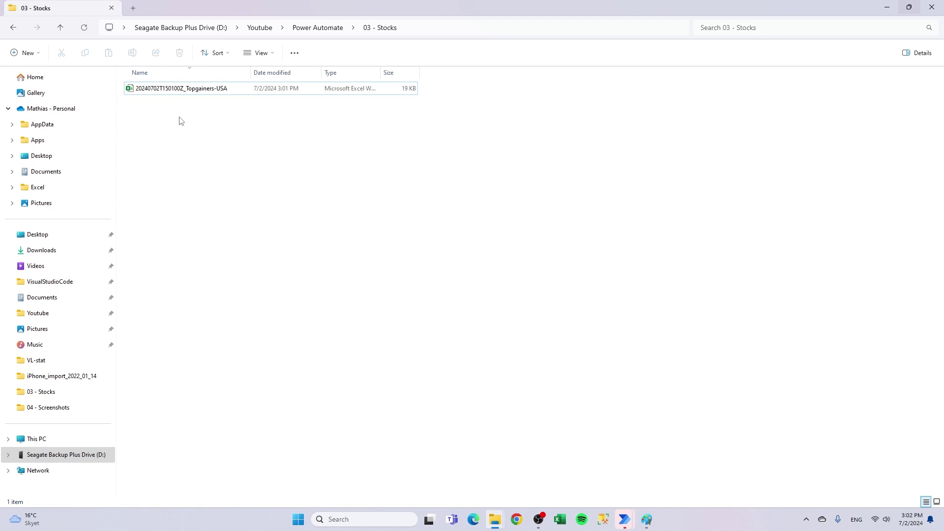
{"action": "left_click", "coordinate": [194, 92]}
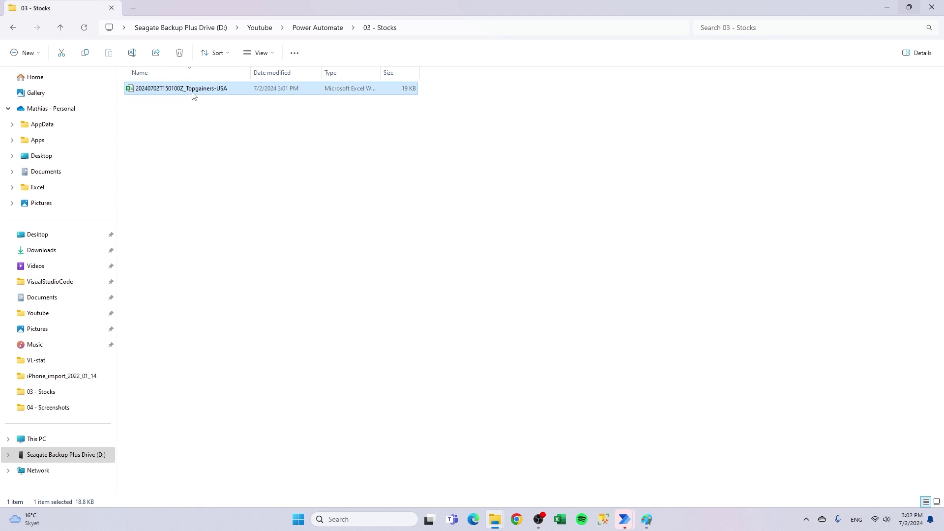
{"action": "left_click", "coordinate": [222, 156]}
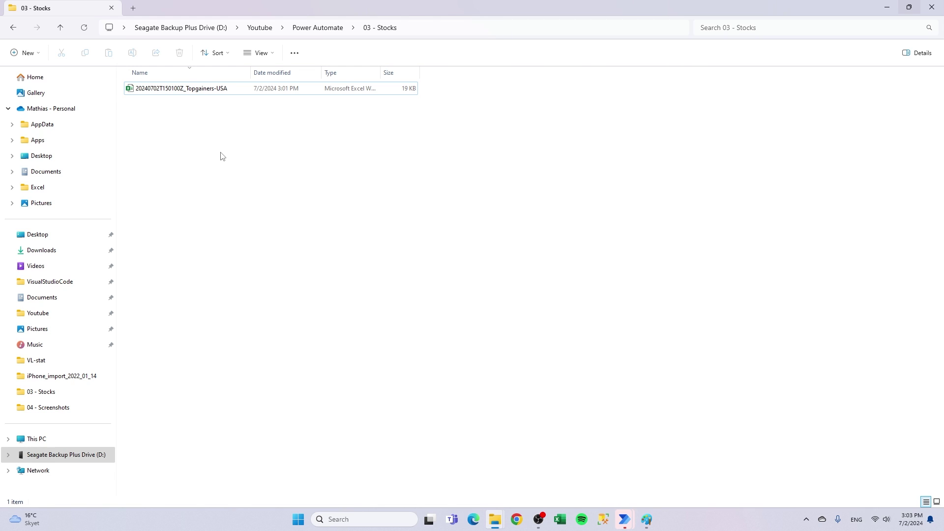
{"action": "left_click", "coordinate": [212, 90]}
{"action": "left_click", "coordinate": [229, 120]}
{"action": "left_click", "coordinate": [230, 90]}
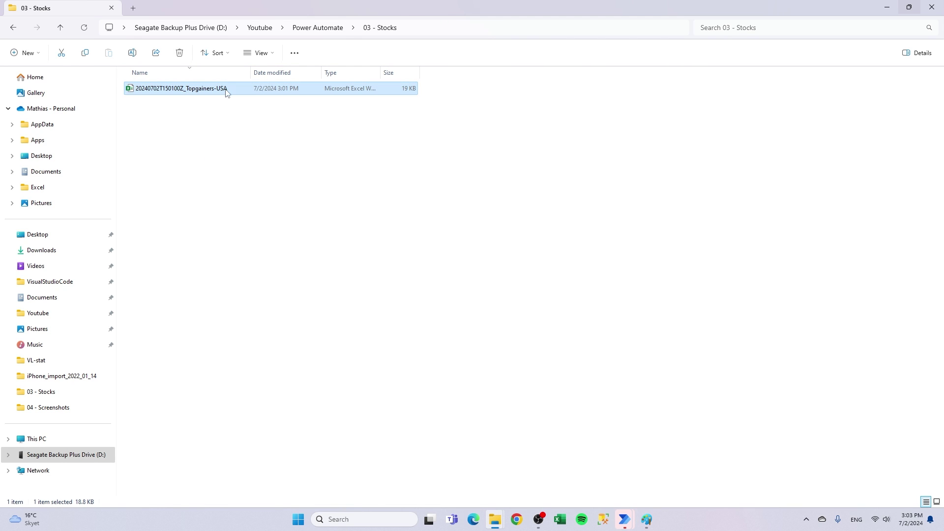
{"action": "left_click", "coordinate": [232, 150]}
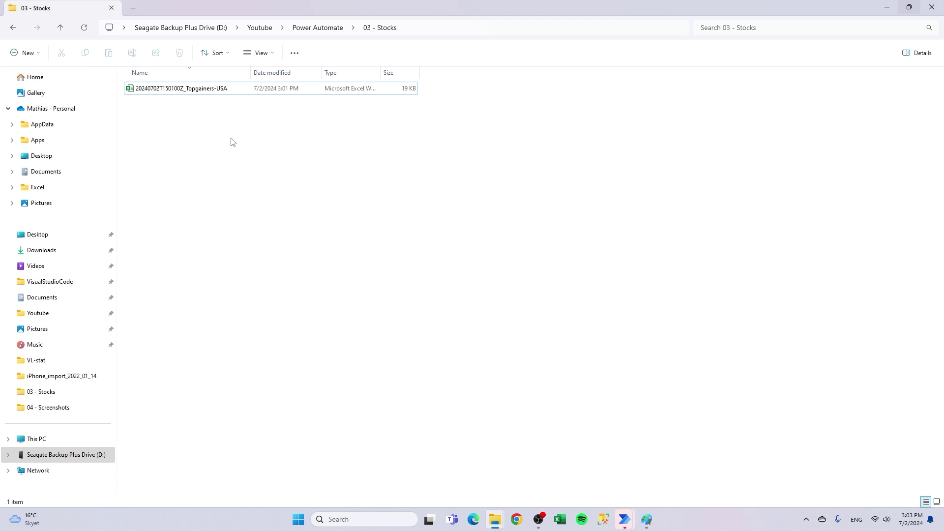